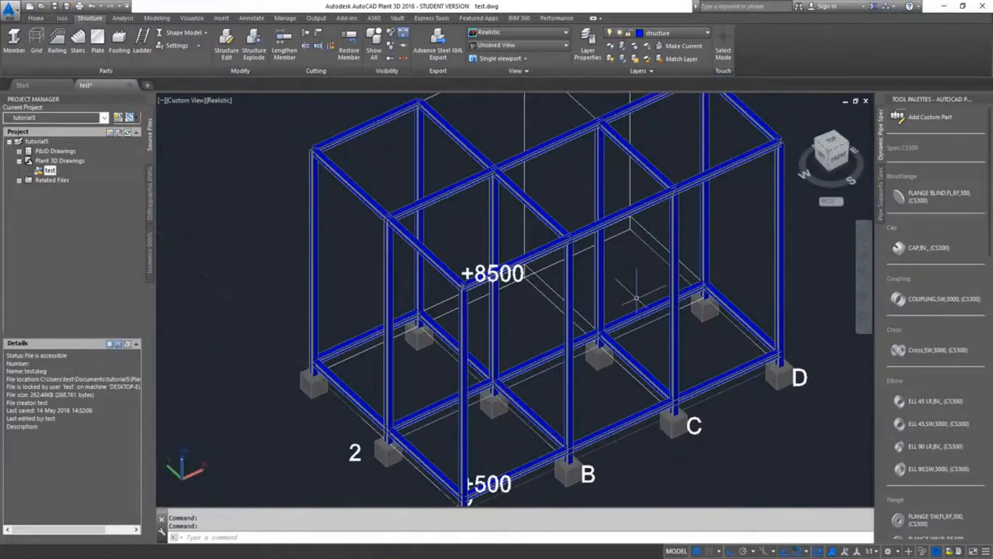
click(700, 32)
click(680, 104)
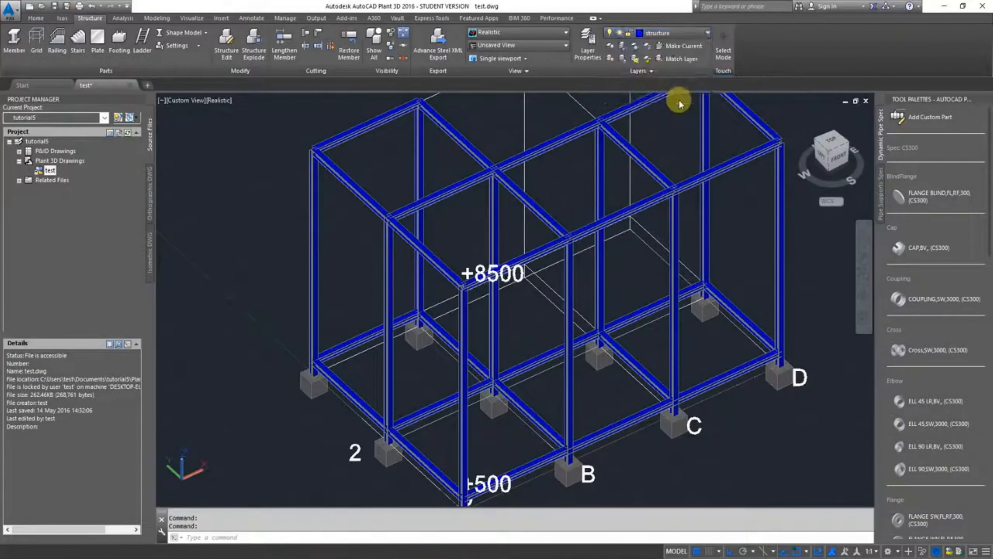
scroll(814, 301, down, 2)
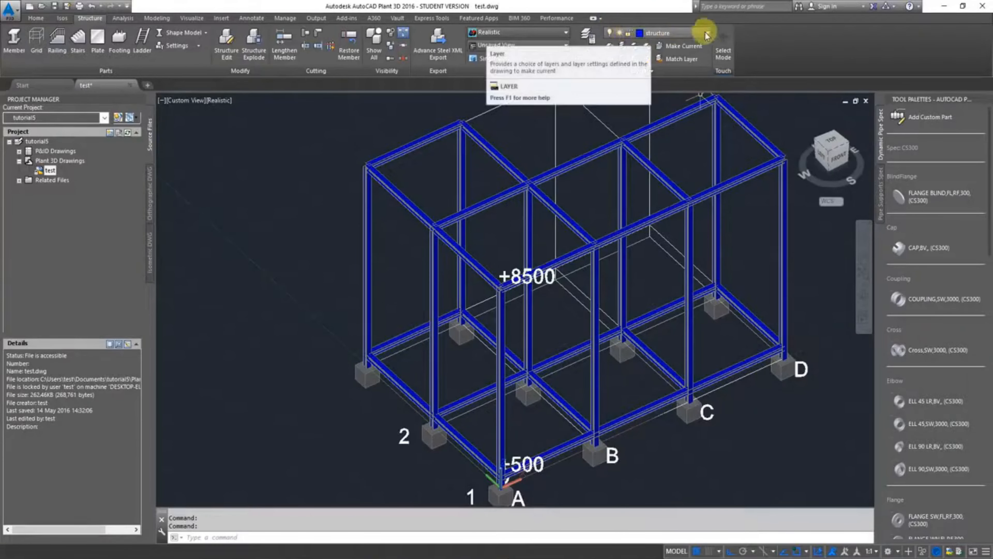
scroll(718, 344, down, 3)
Delete the four +8500 level beams that run between columns B and D along grid rows 1 and 2
scroll(591, 305, up, 4)
scroll(625, 297, up, 2)
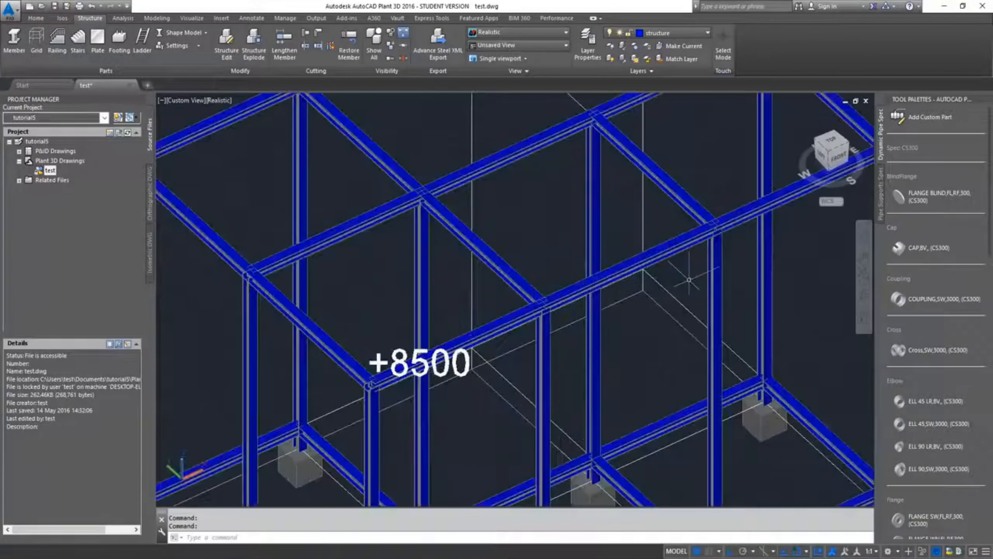
scroll(639, 306, up, 2)
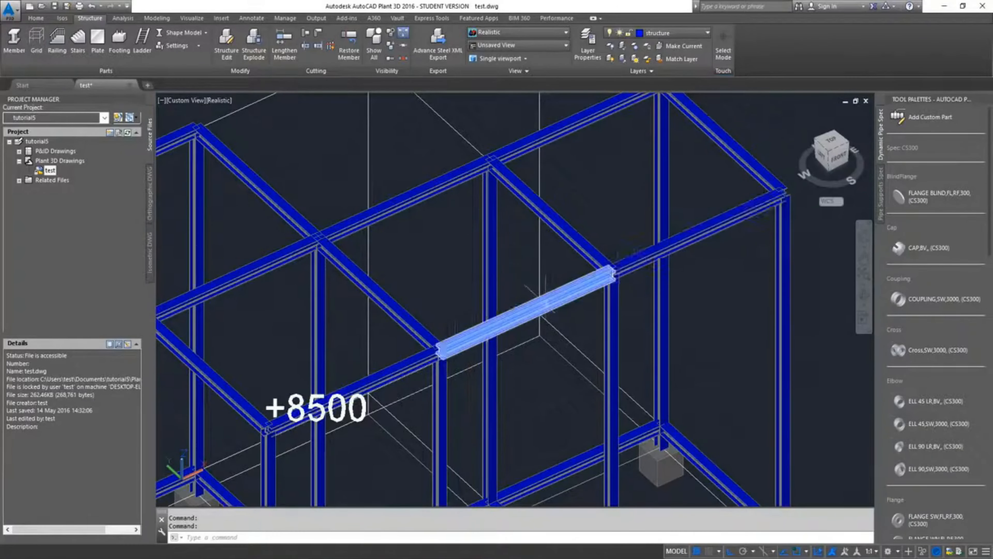
click(587, 282)
click(665, 247)
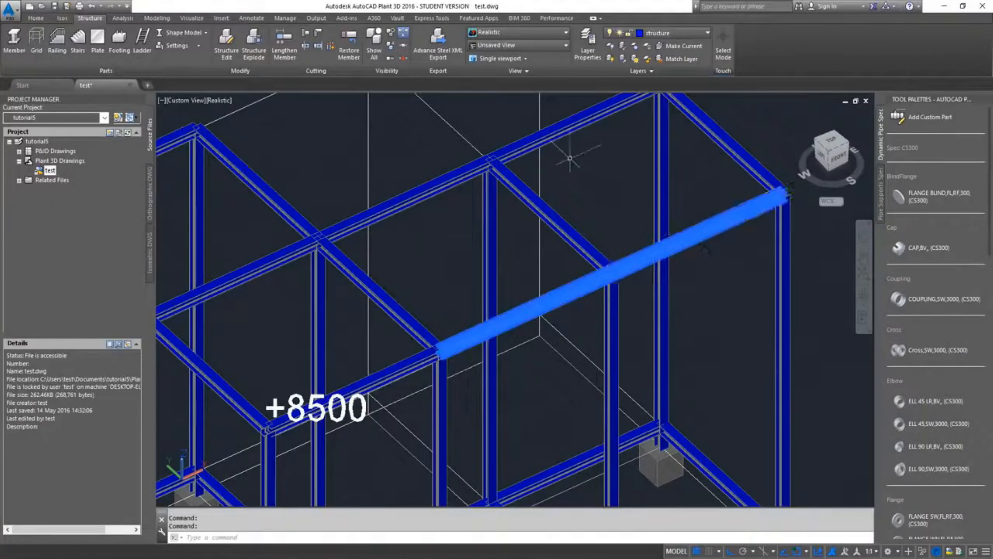
click(552, 135)
click(456, 172)
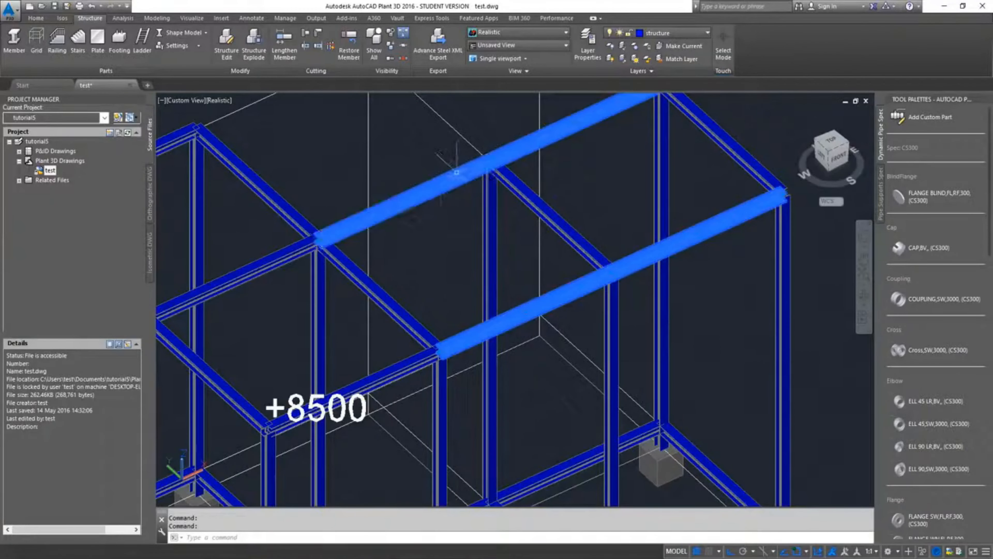
scroll(818, 324, down, 4)
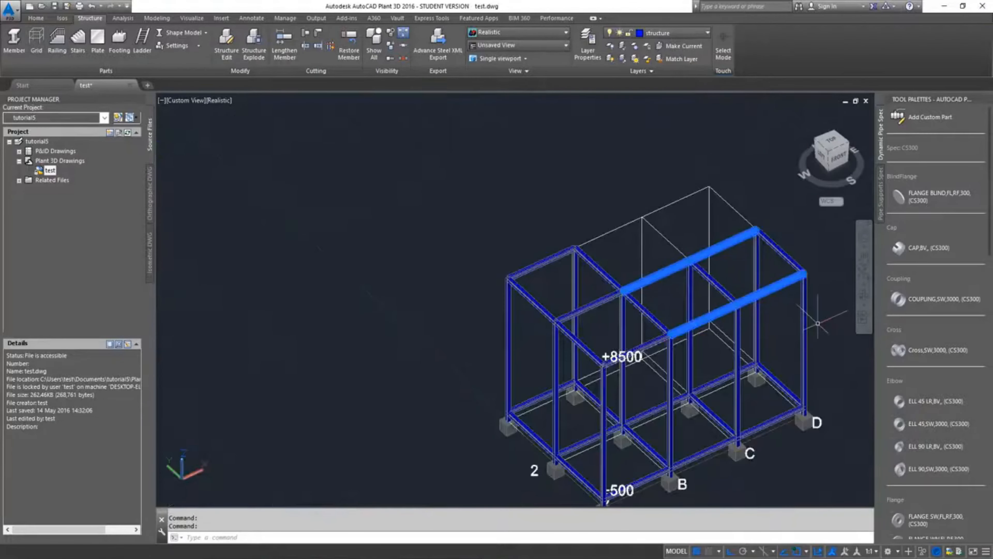
key(Delete)
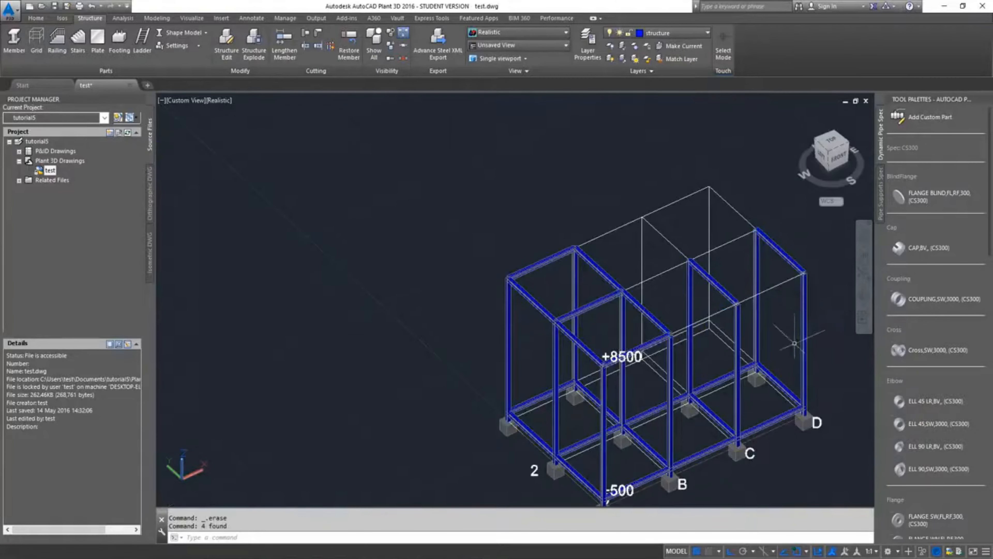
Lengthen the row 1 top beam between columns A and B to a total length of 12000 with Lengthen Member
scroll(717, 313, up, 5)
middle_drag(717, 314, 603, 319)
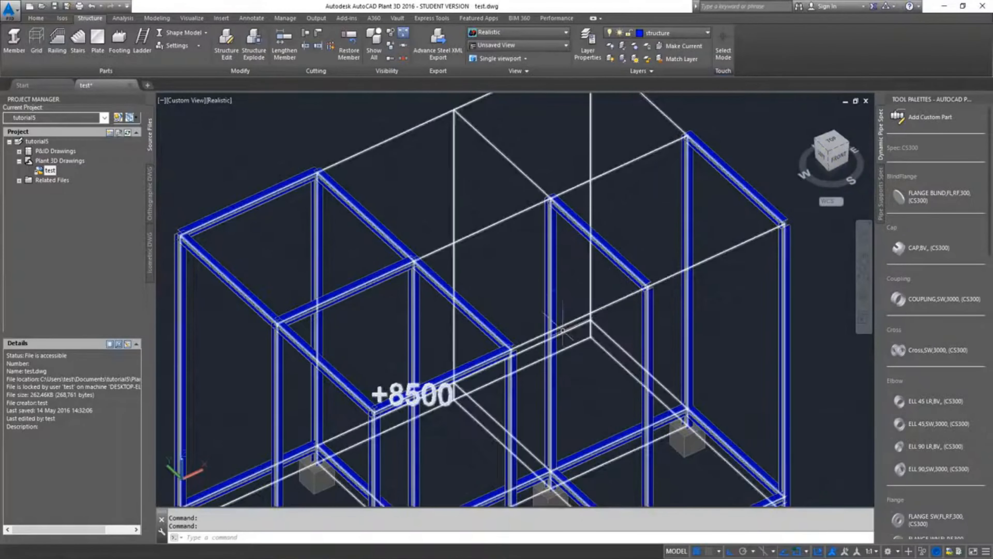
middle_drag(542, 372, 594, 274)
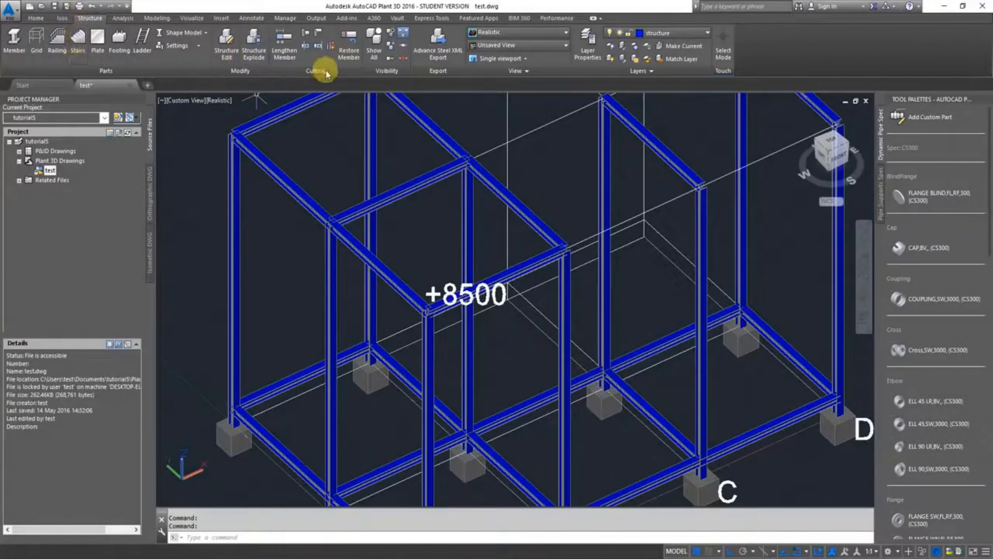
click(281, 52)
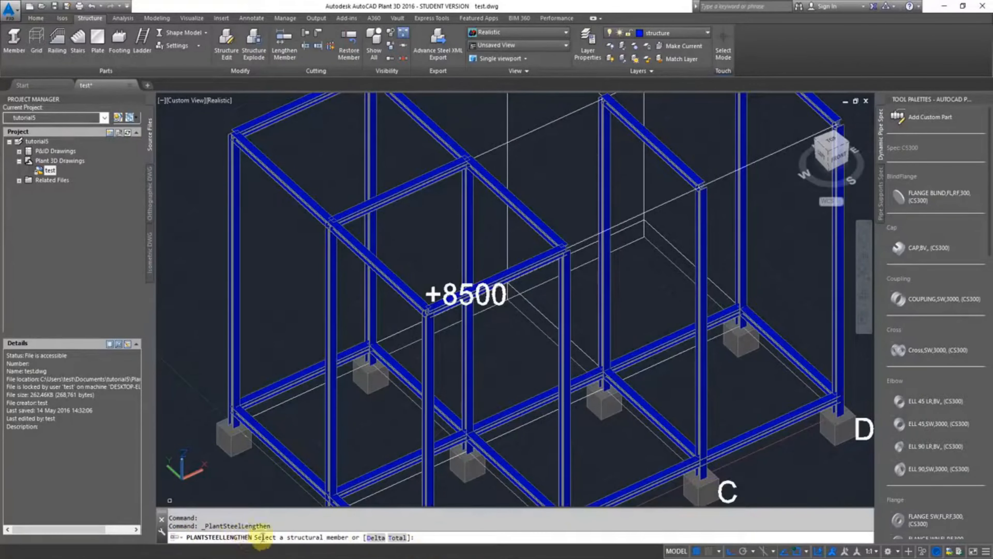
click(396, 537)
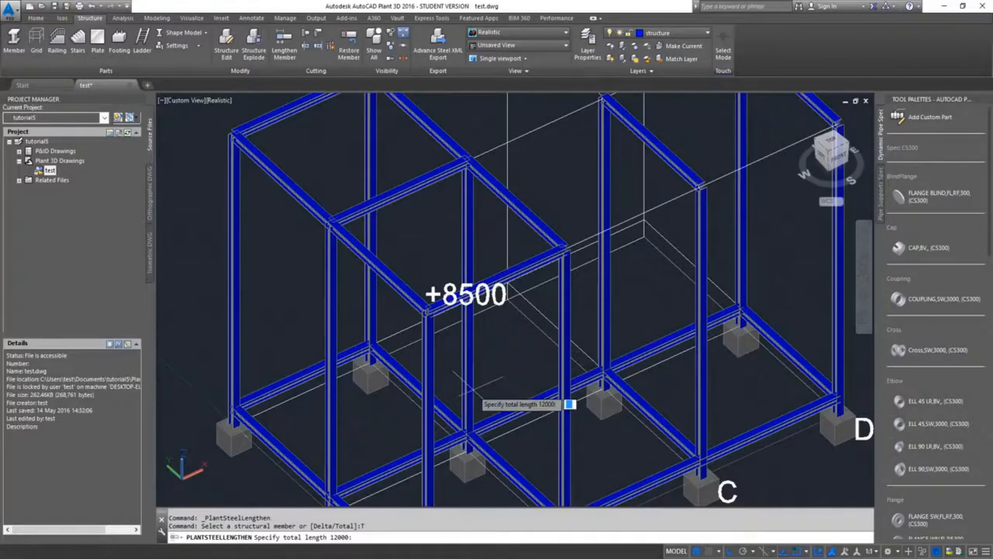
text(120)
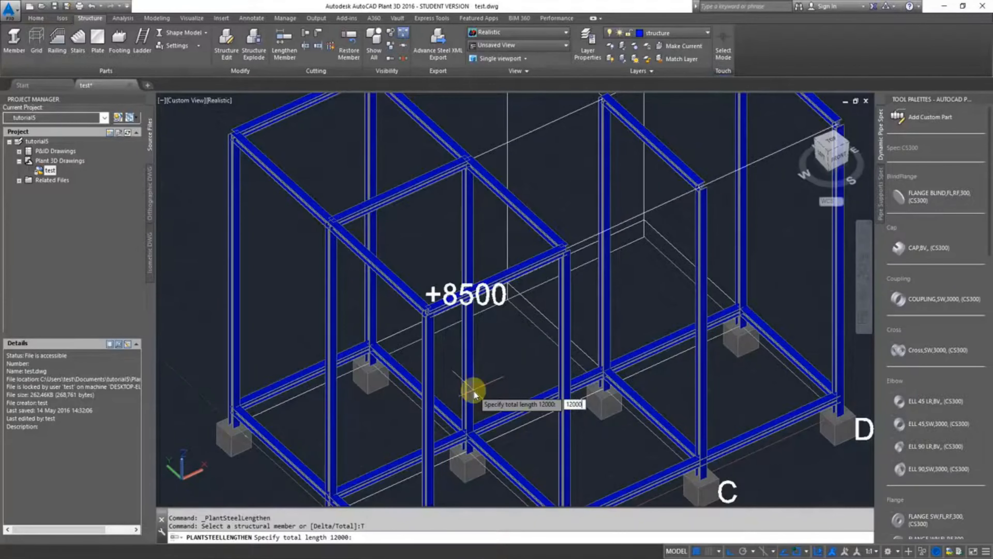
text(00)
key(Return)
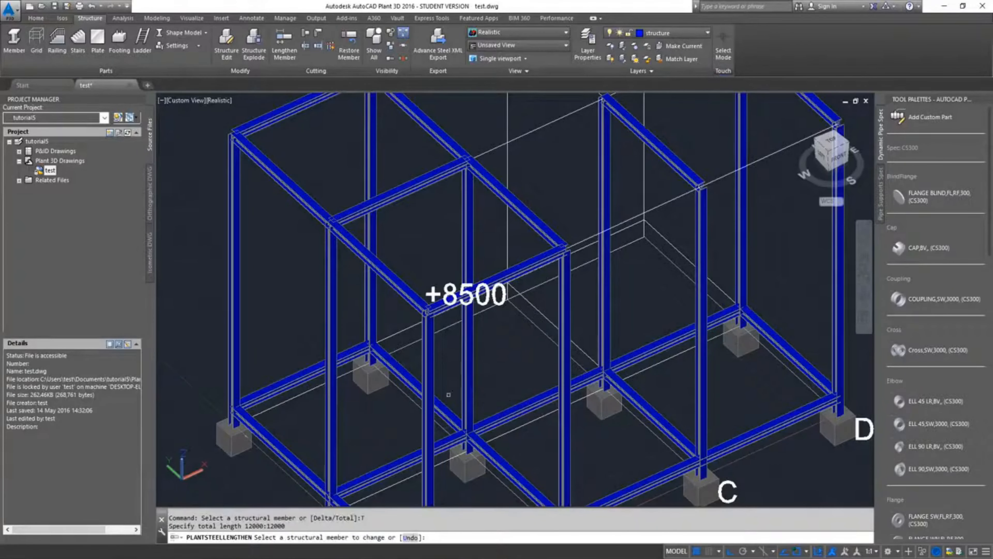
scroll(547, 286, up, 5)
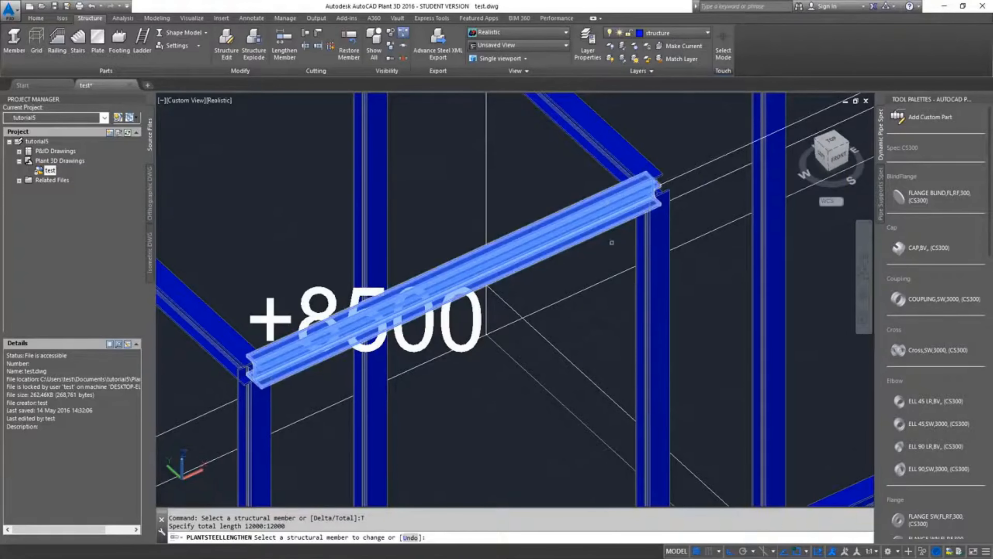
scroll(612, 204, down, 5)
scroll(609, 205, up, 4)
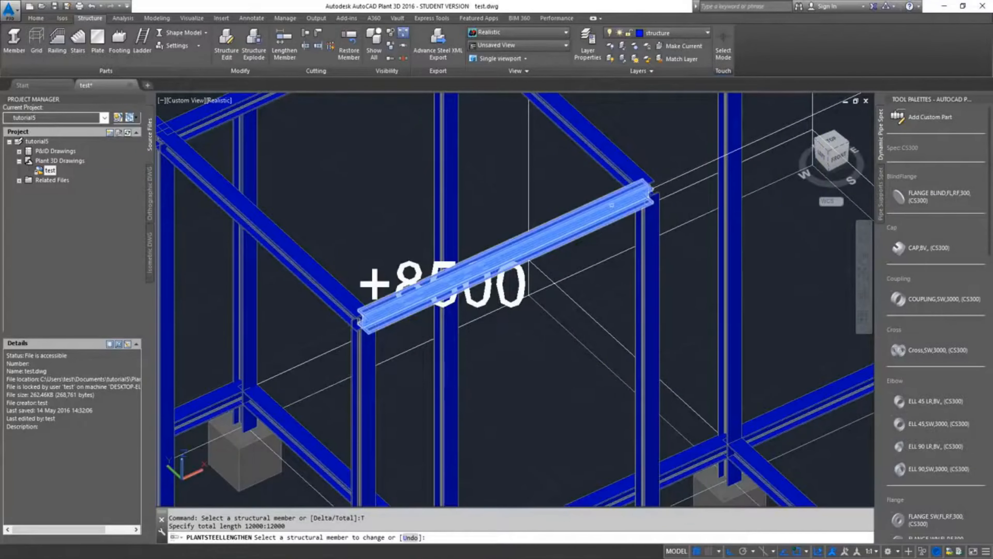
click(612, 205)
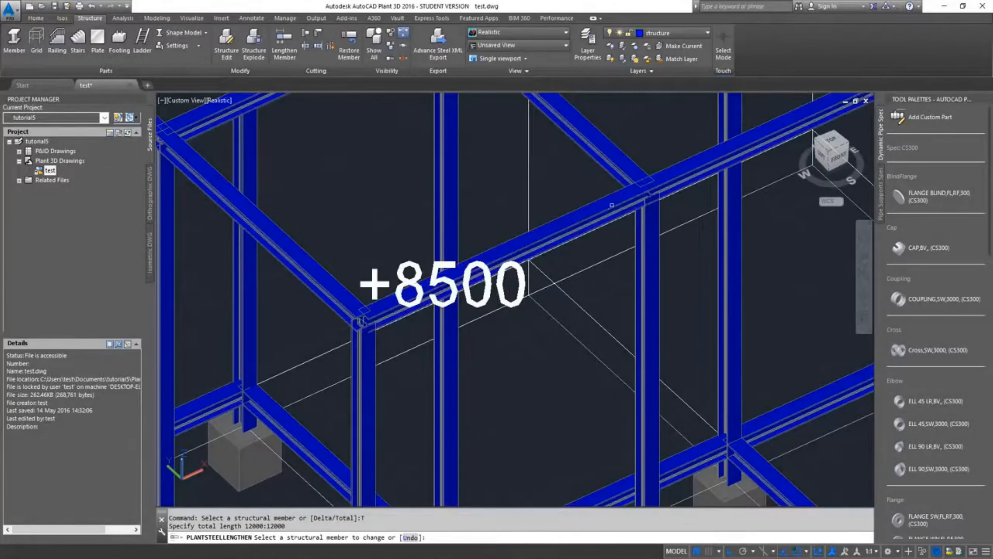
scroll(622, 265, down, 5)
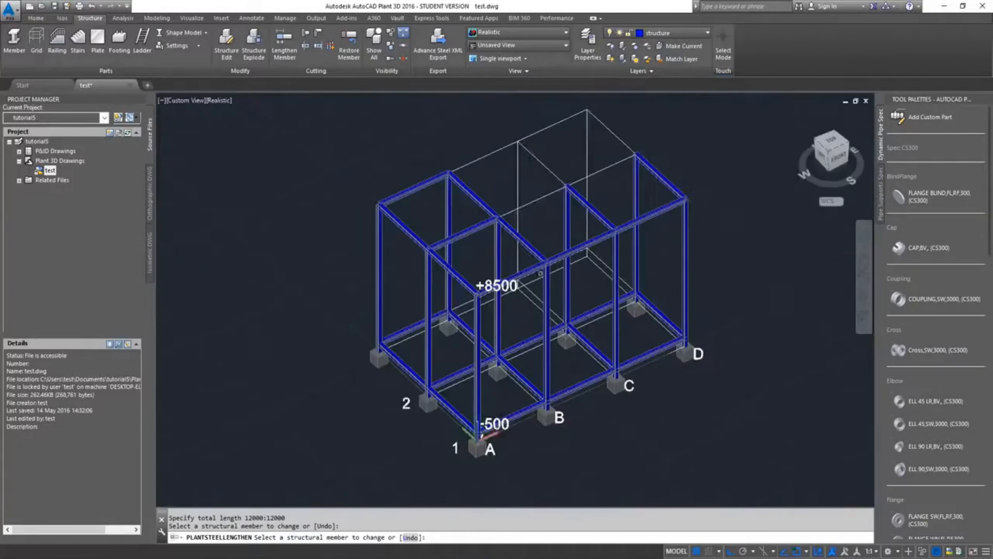
scroll(540, 270, up, 5)
key(Escape)
Highlight the lengthened row 1 top beam to check its full span along the frame
scroll(538, 271, up, 5)
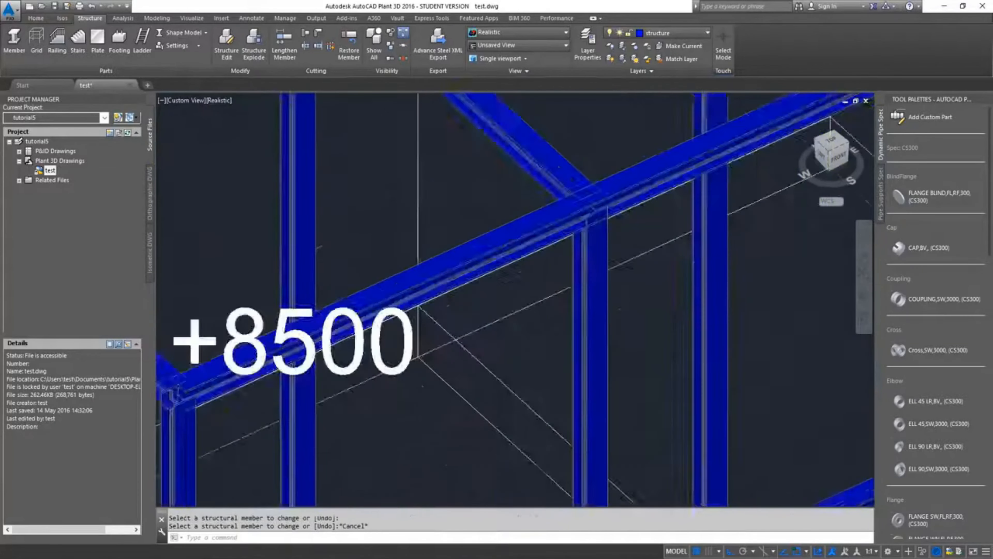
click(498, 192)
scroll(539, 218, down, 6)
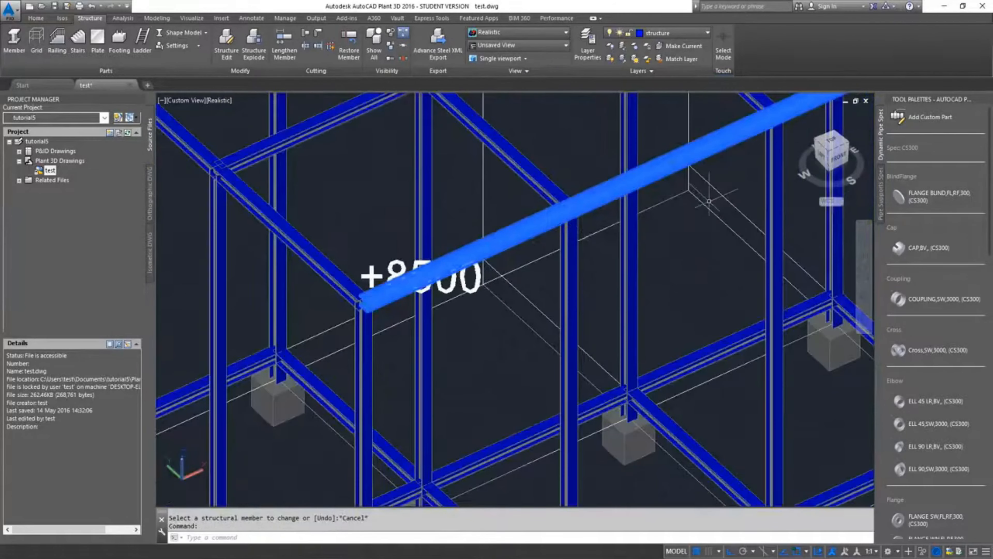
middle_drag(710, 202, 555, 342)
scroll(785, 235, down, 3)
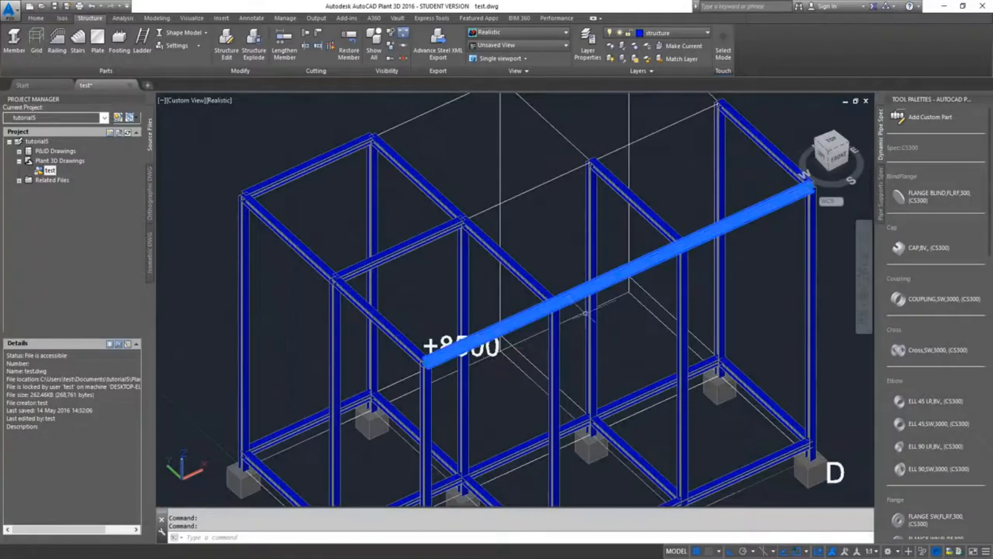
key(Escape)
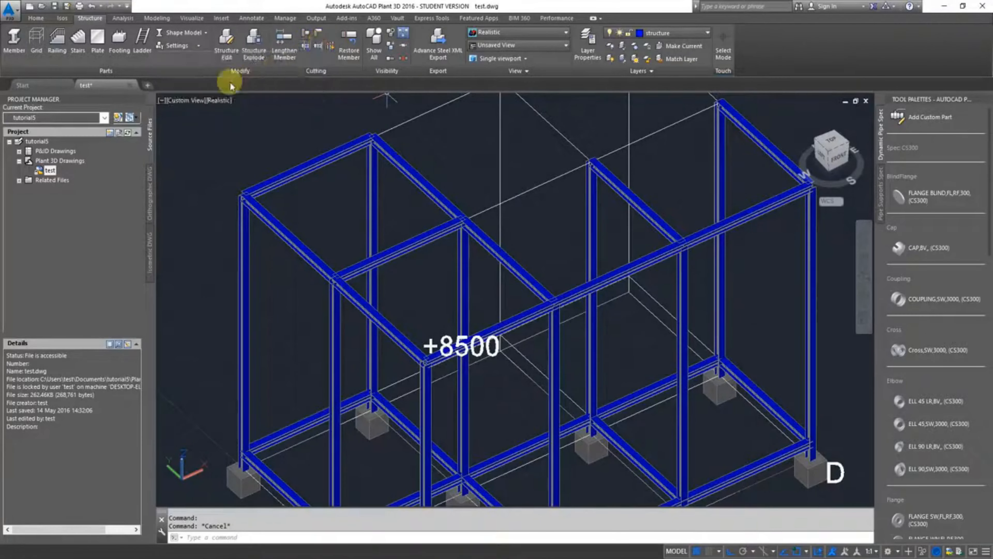
Display the structure as a line model and define a 3 Points plane for Extend Member at the frame's D end
click(177, 34)
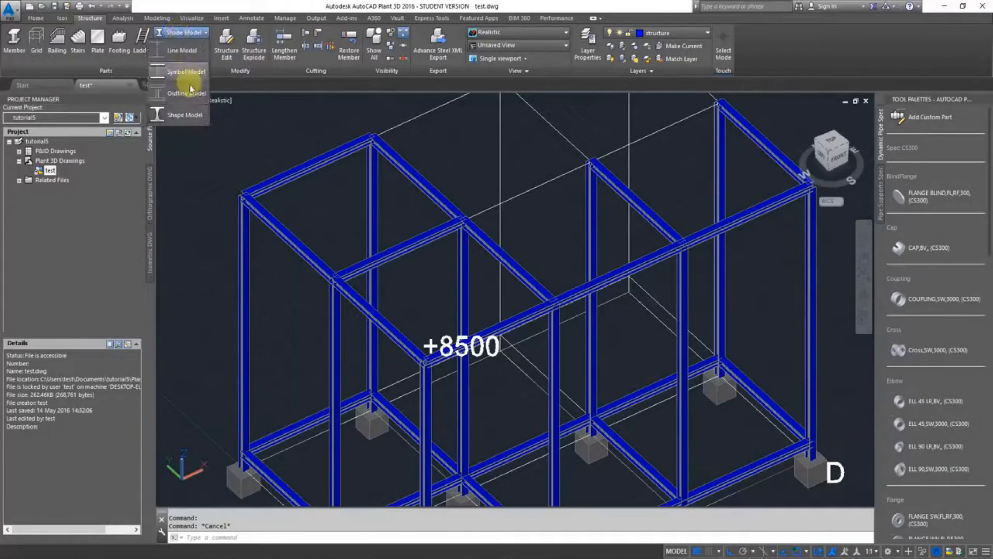
click(195, 51)
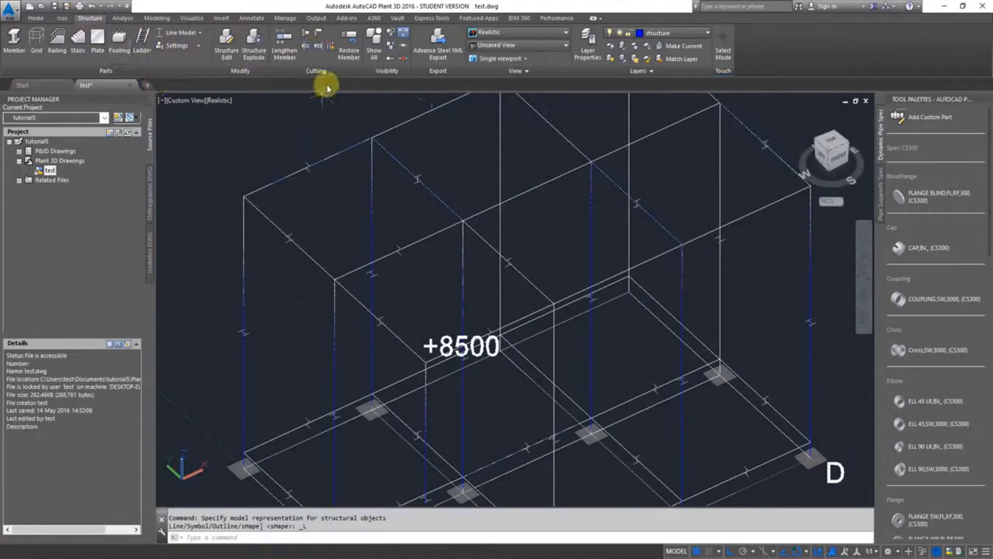
click(316, 47)
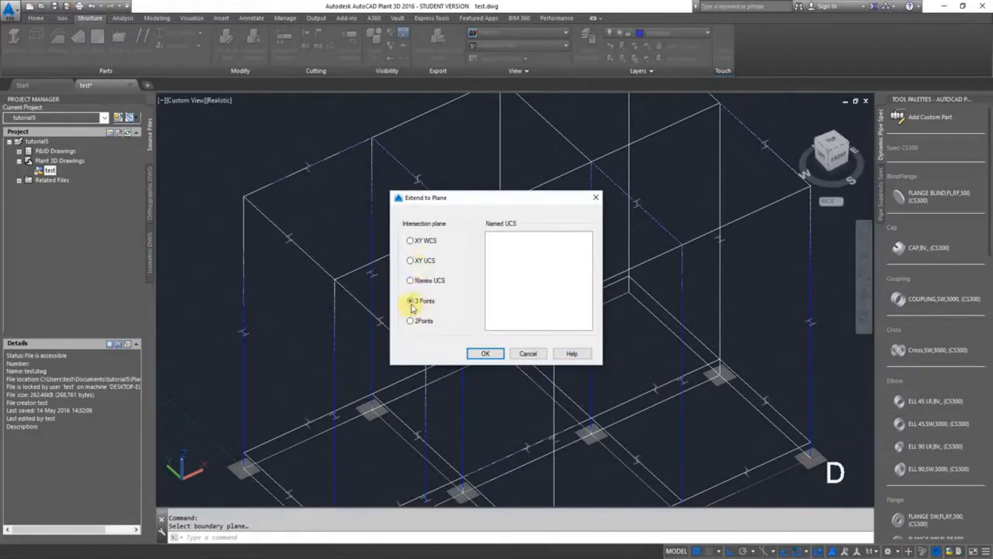
click(481, 353)
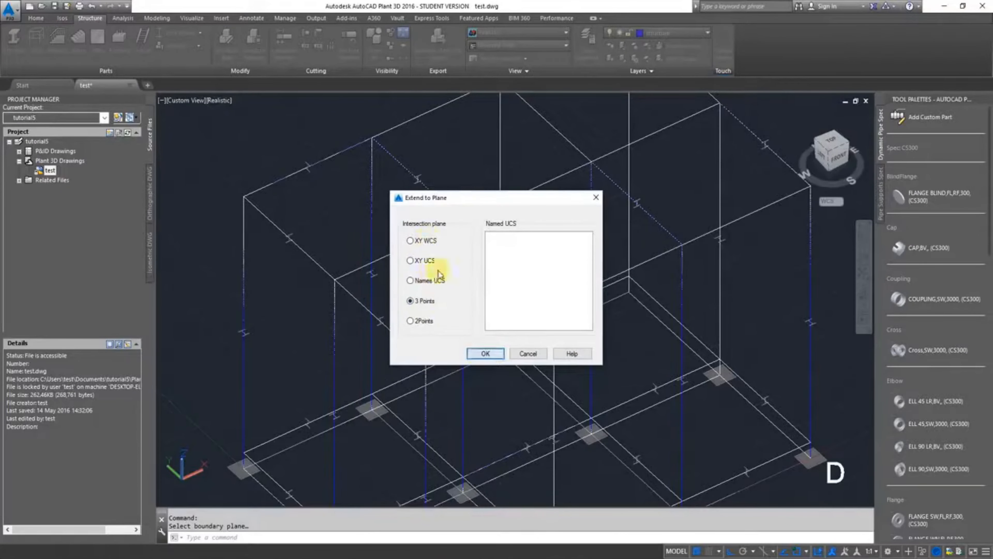
click(485, 353)
middle_drag(633, 247, 631, 282)
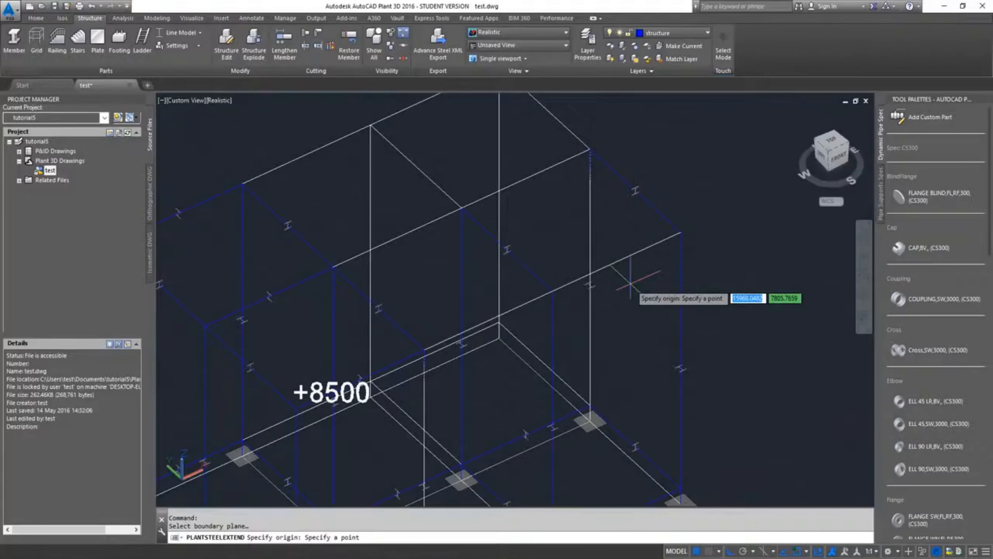
click(680, 231)
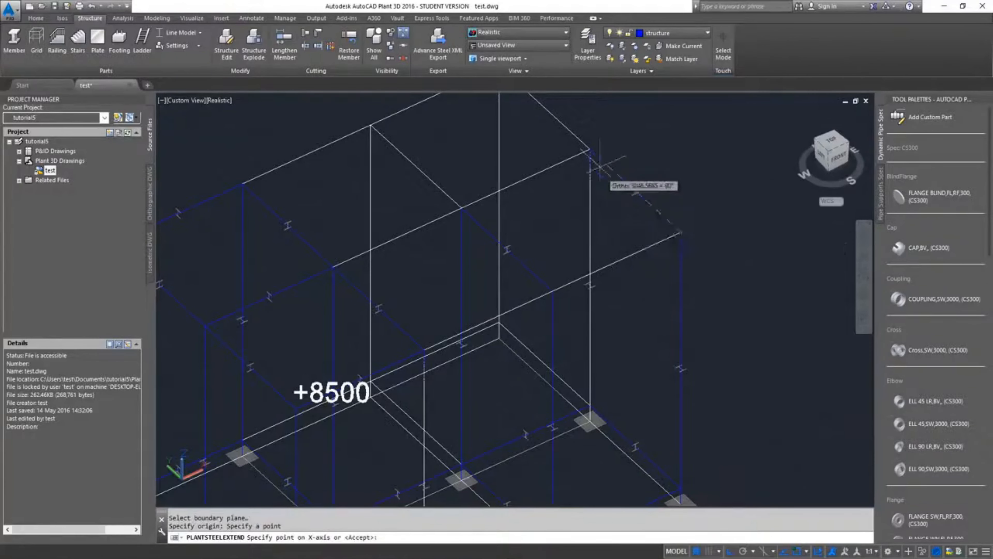
click(590, 149)
click(590, 422)
Extend the row 2 top beam between columns A and B to the plane at grid line D
scroll(407, 333, down, 3)
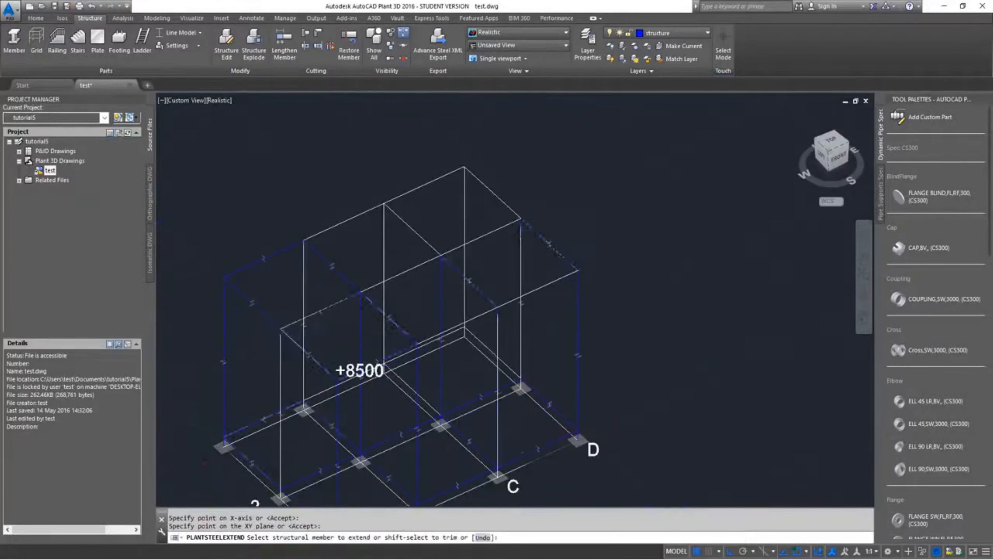
middle_drag(410, 311, 561, 252)
scroll(561, 253, up, 4)
scroll(450, 255, up, 5)
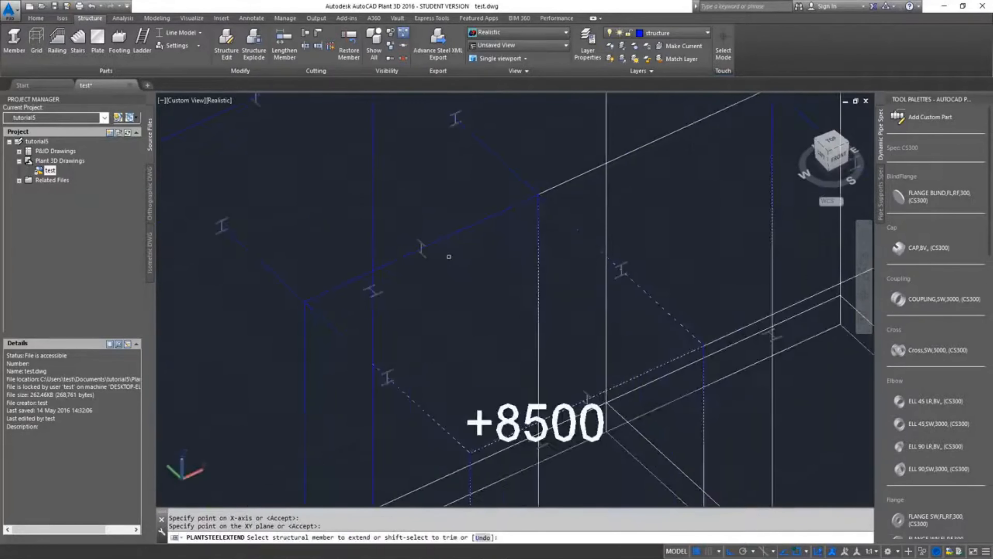
click(419, 243)
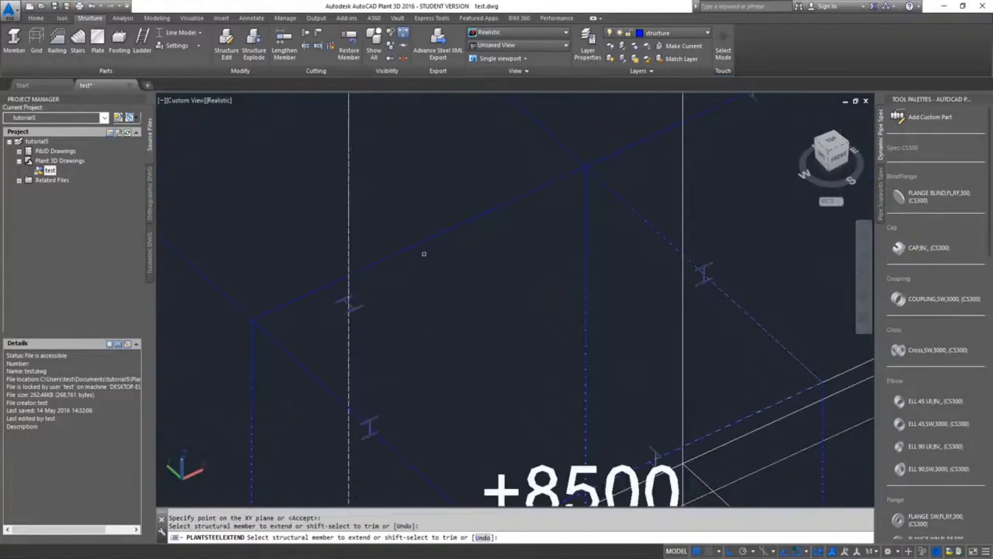
scroll(492, 287, down, 4)
key(Escape)
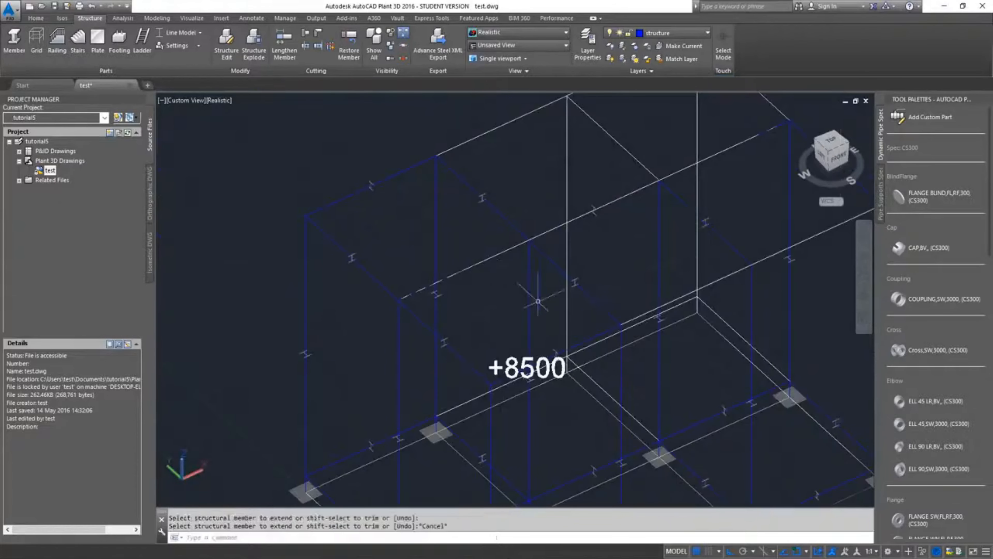
Switch the structural members back to the shape model representation and inspect the beam joints at the top level
click(192, 32)
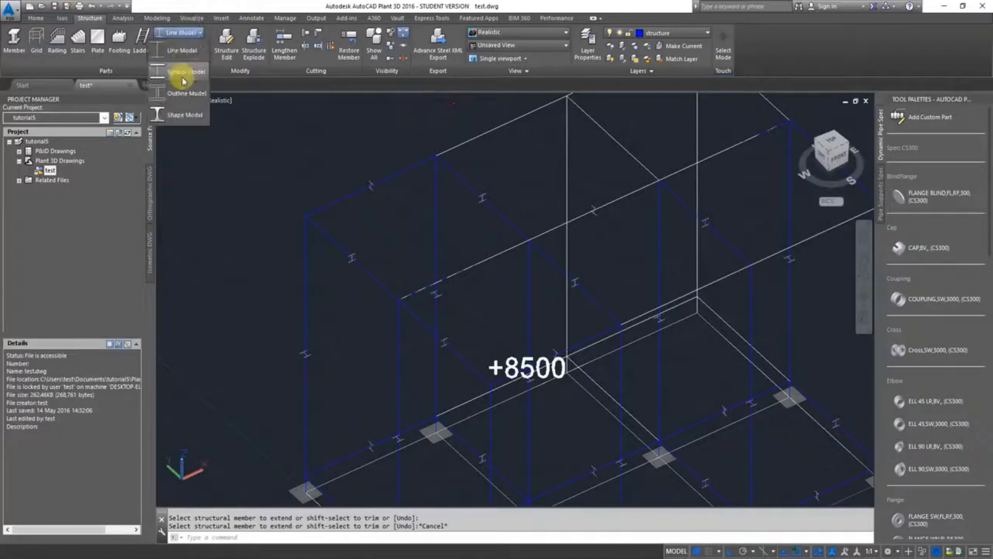
click(179, 116)
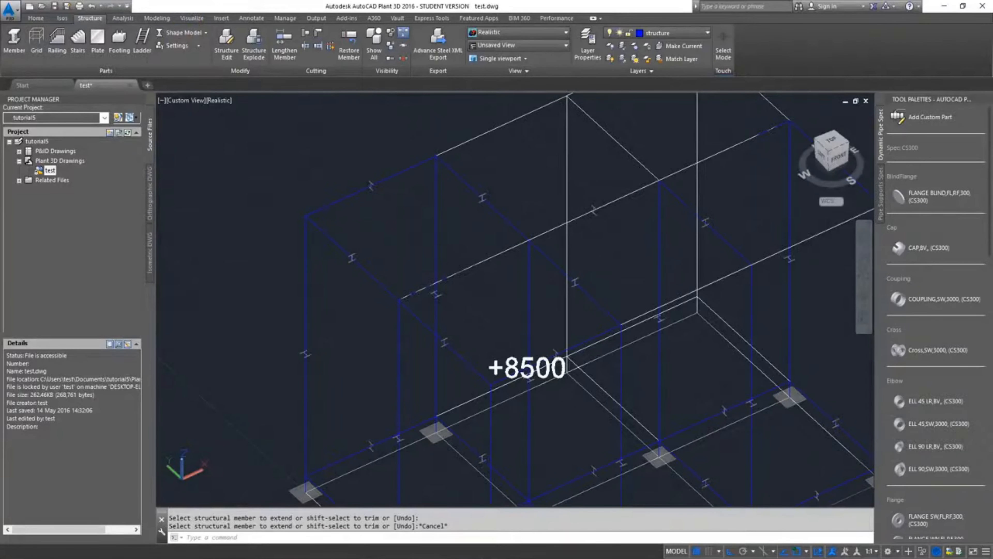
scroll(602, 216, up, 5)
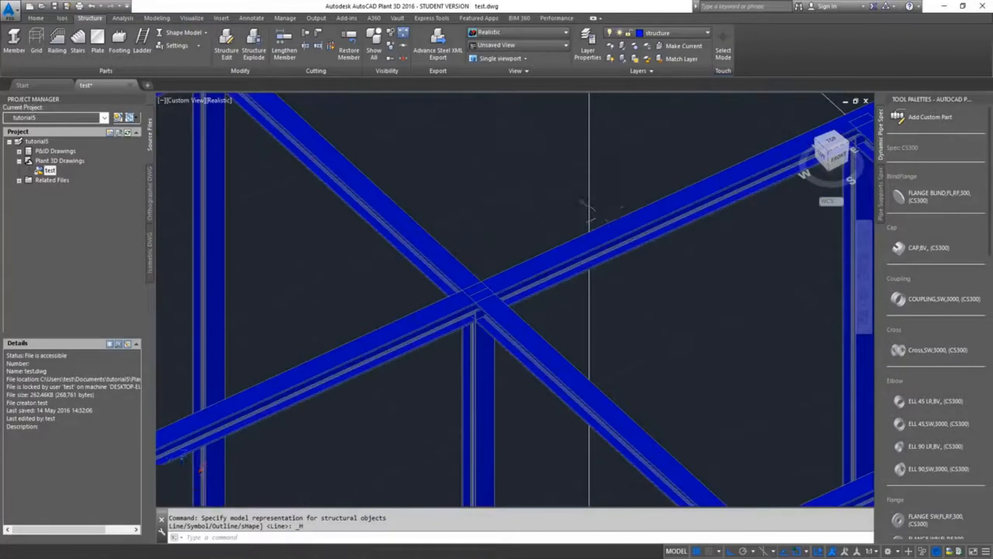
scroll(601, 215, down, 8)
scroll(604, 226, up, 8)
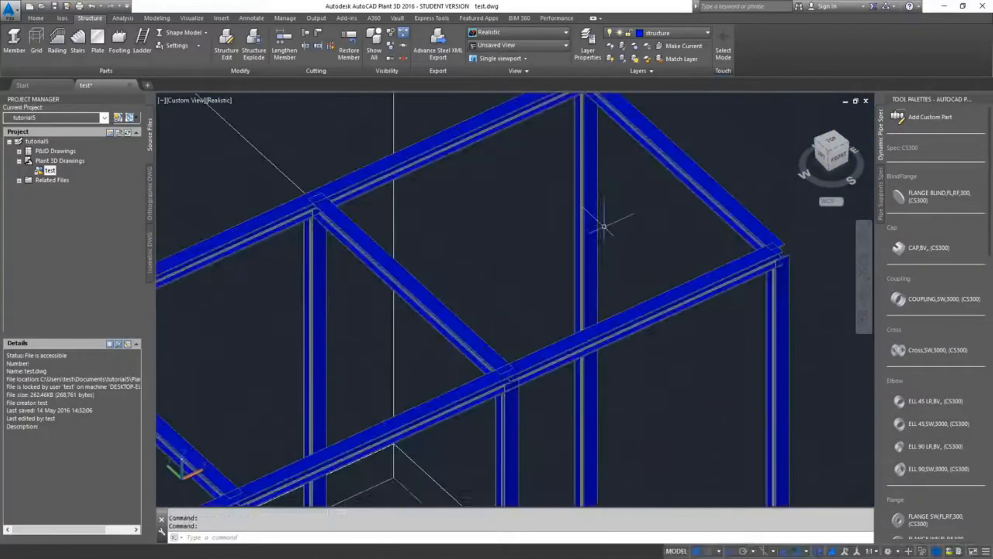
Stretch the row 1 top beam's end at grid line A outward to the outer edge of the corner column
scroll(605, 226, down, 3)
scroll(603, 189, down, 3)
scroll(743, 309, down, 3)
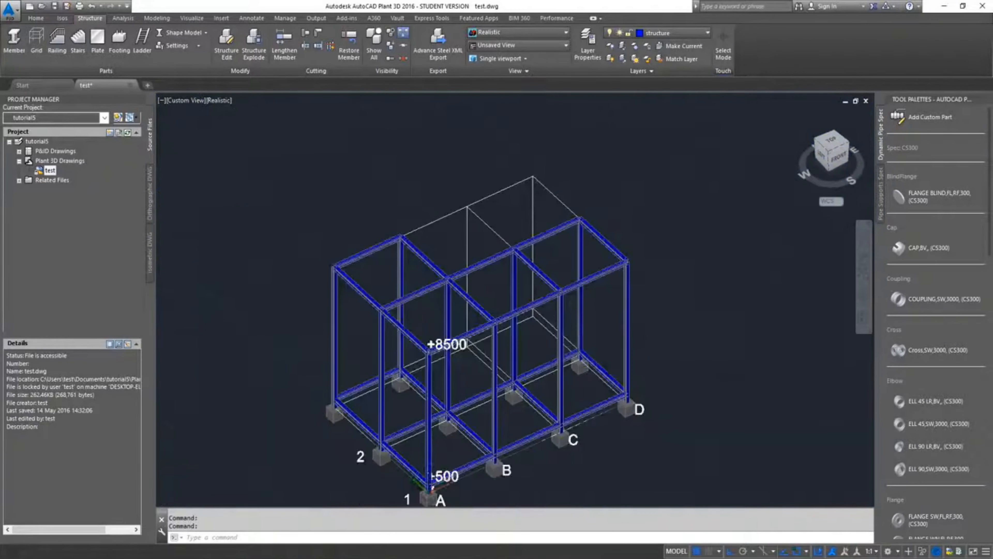
scroll(620, 319, up, 3)
scroll(716, 304, up, 2)
scroll(731, 255, up, 2)
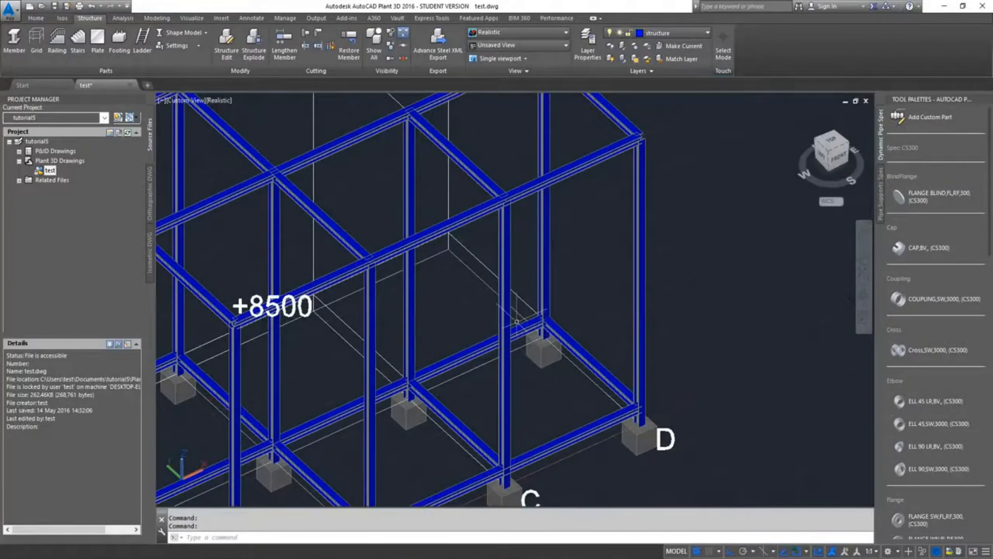
middle_drag(517, 322, 801, 265)
scroll(461, 265, up, 2)
scroll(461, 265, up, 4)
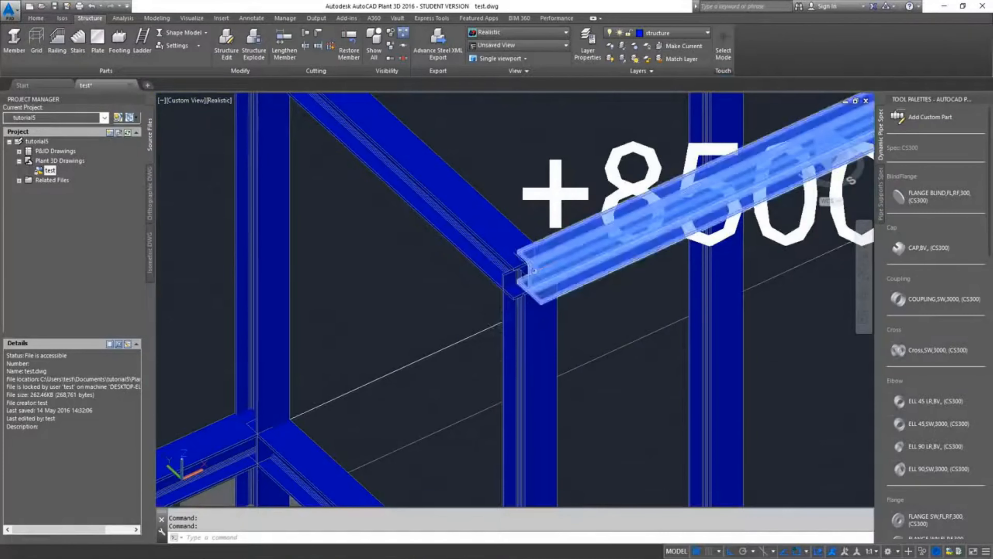
scroll(533, 270, up, 4)
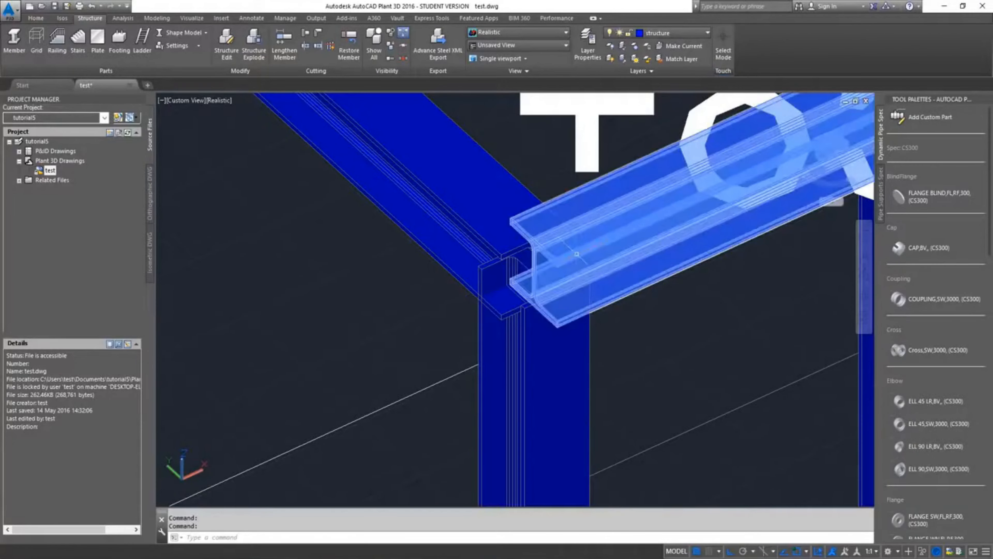
click(577, 254)
scroll(509, 244, up, 4)
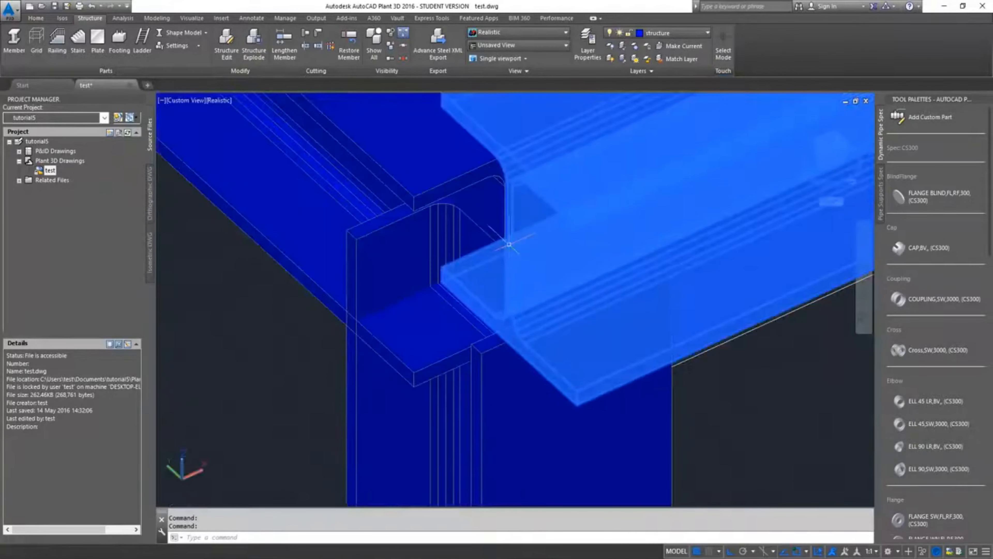
scroll(585, 216, down, 3)
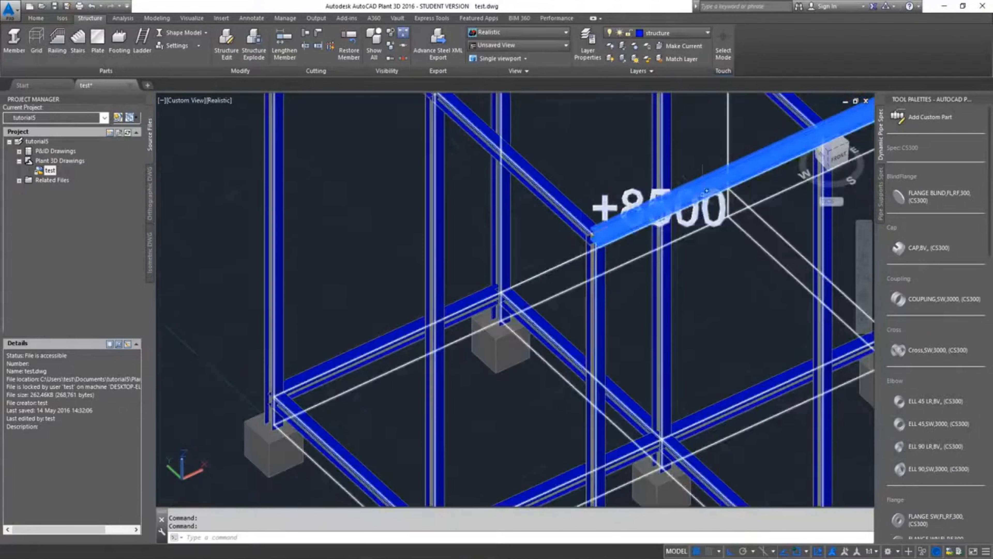
scroll(610, 233, up, 5)
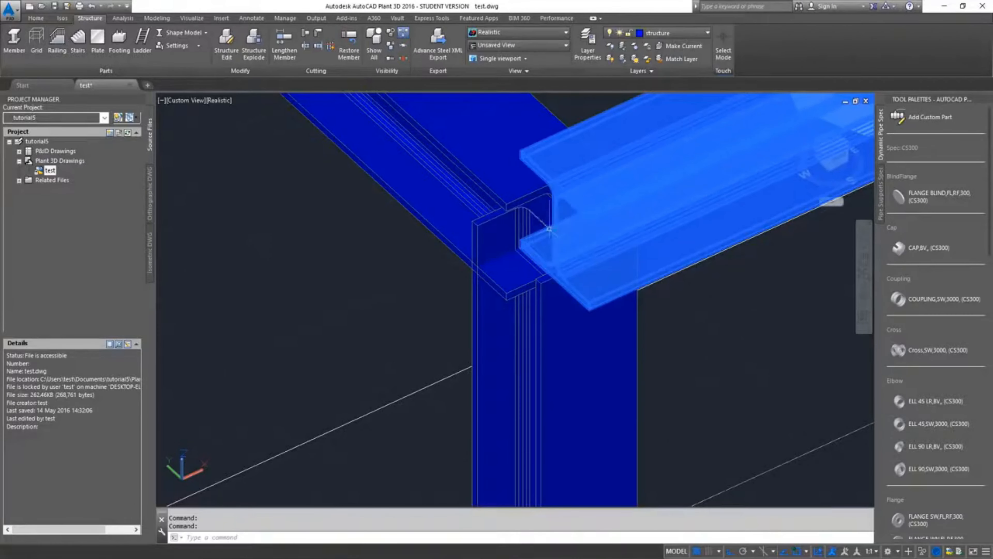
scroll(549, 227, up, 4)
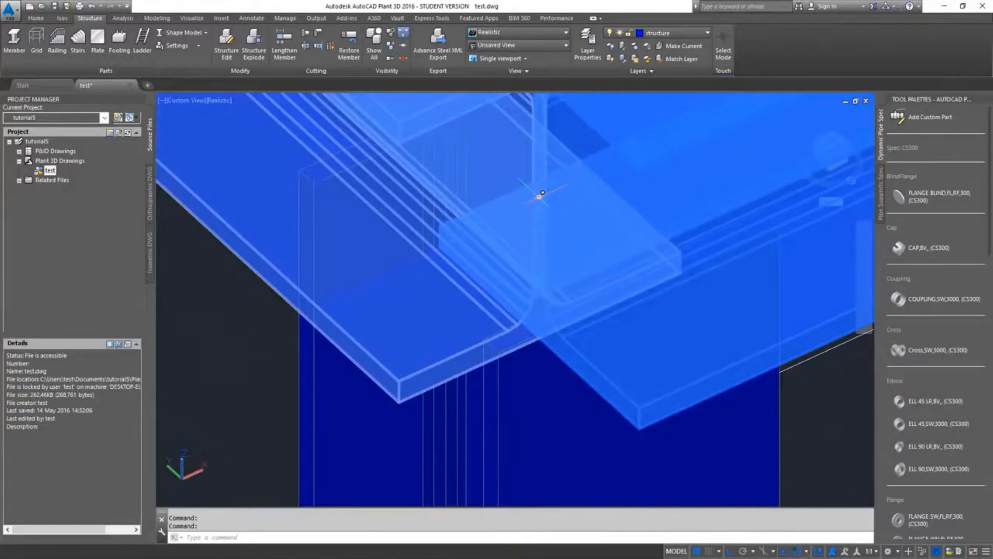
click(540, 196)
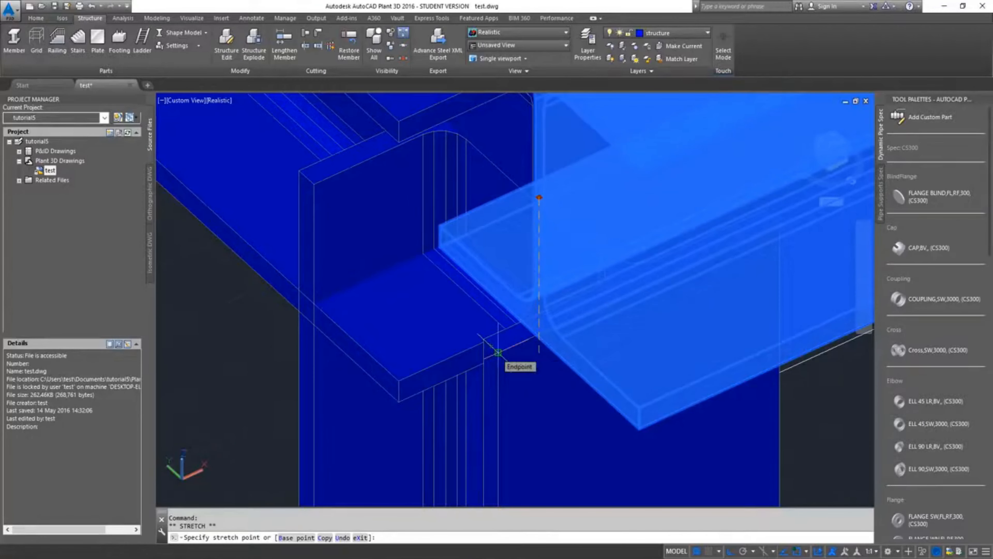
click(498, 353)
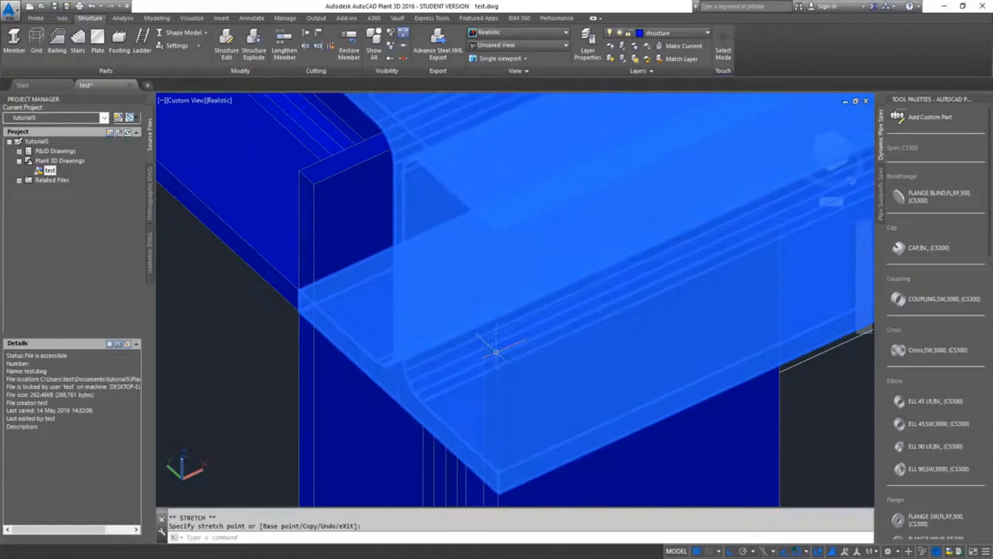
scroll(496, 351, down, 4)
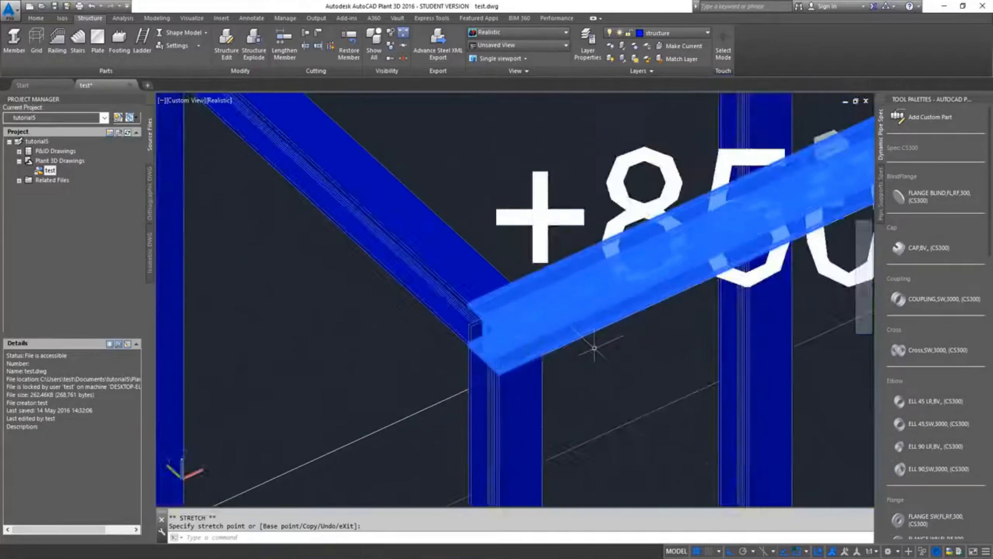
key(Escape)
scroll(472, 385, up, 4)
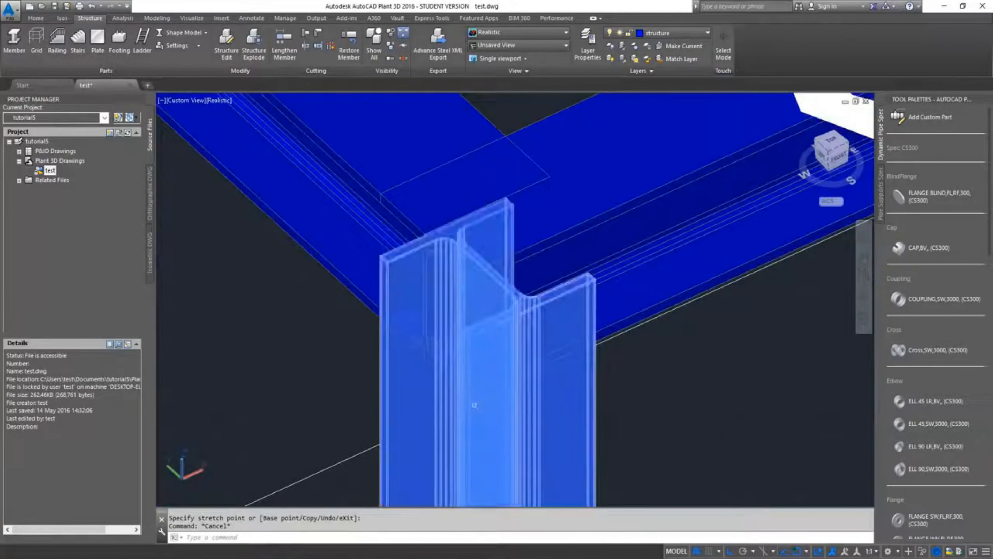
scroll(469, 392, down, 5)
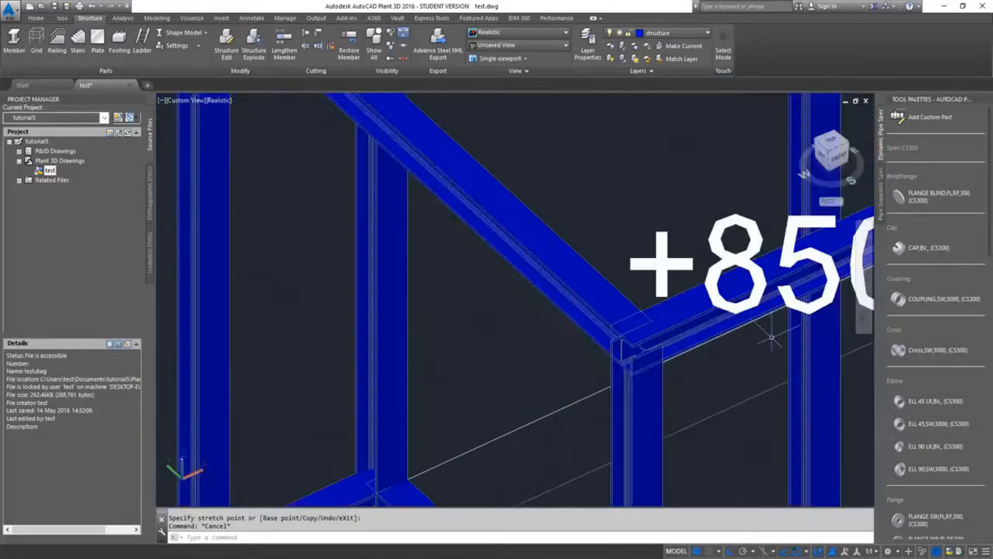
Stretch the row 1 top beam's end at grid line D outward to the outer edge of the corner column
scroll(570, 280, up, 2)
scroll(570, 280, down, 3)
scroll(556, 305, up, 6)
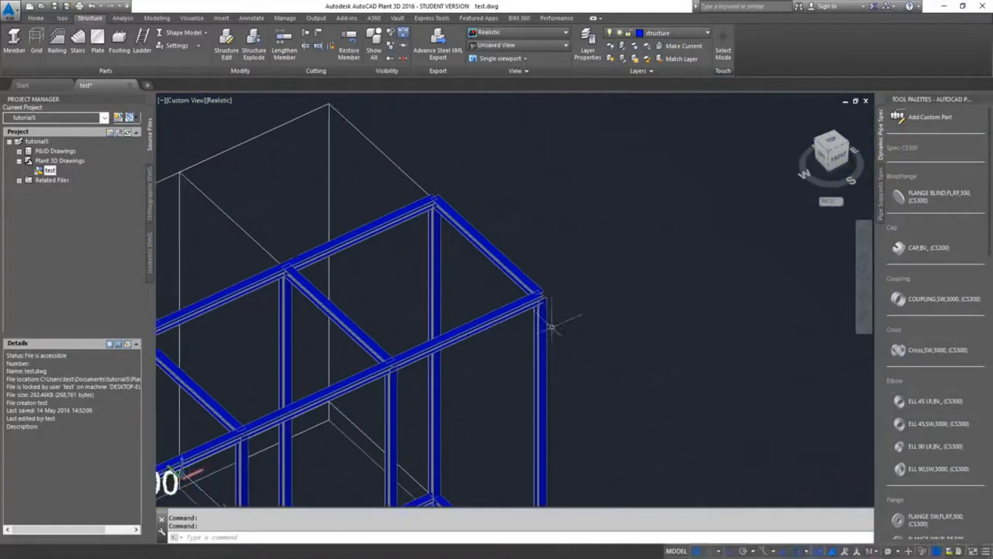
scroll(545, 289, up, 3)
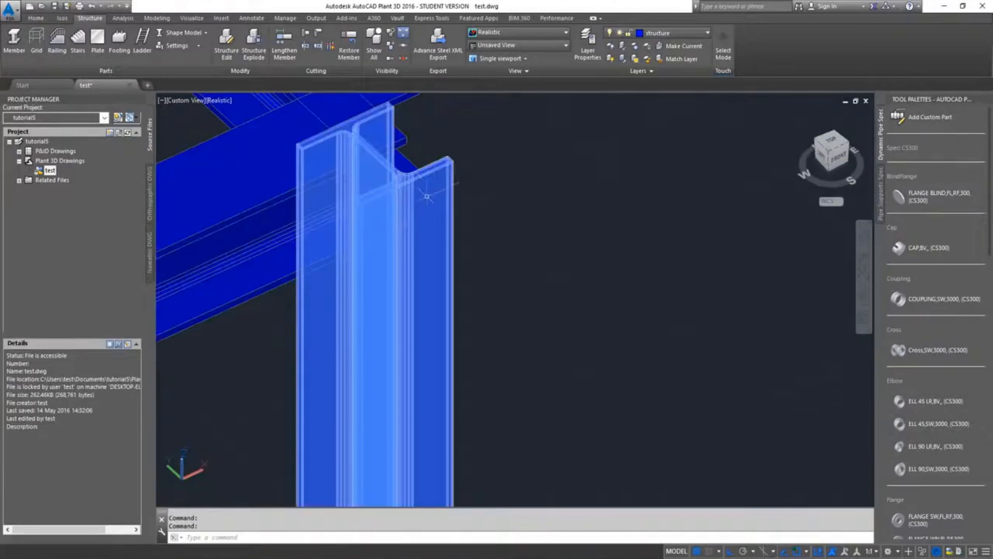
scroll(405, 166, up, 4)
scroll(721, 210, down, 6)
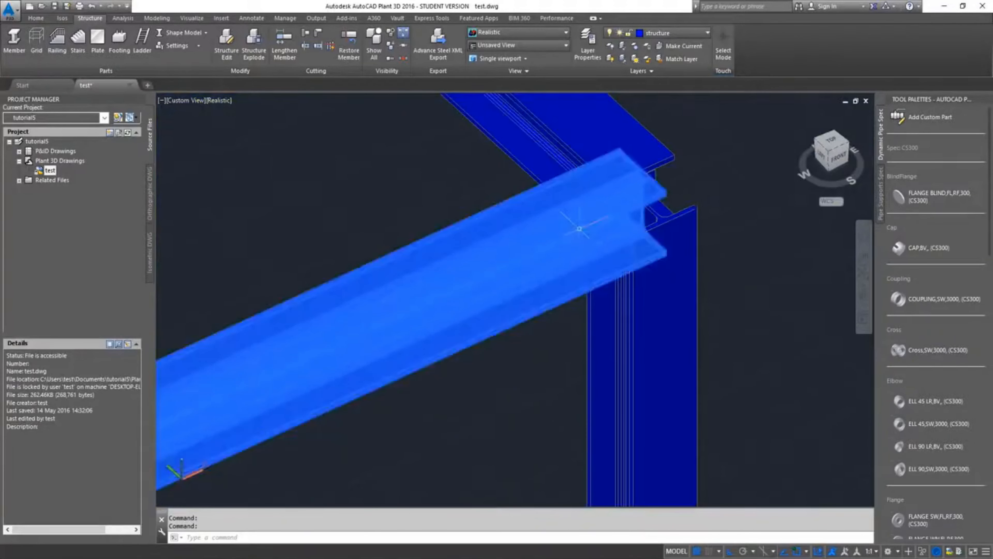
scroll(579, 227, up, 4)
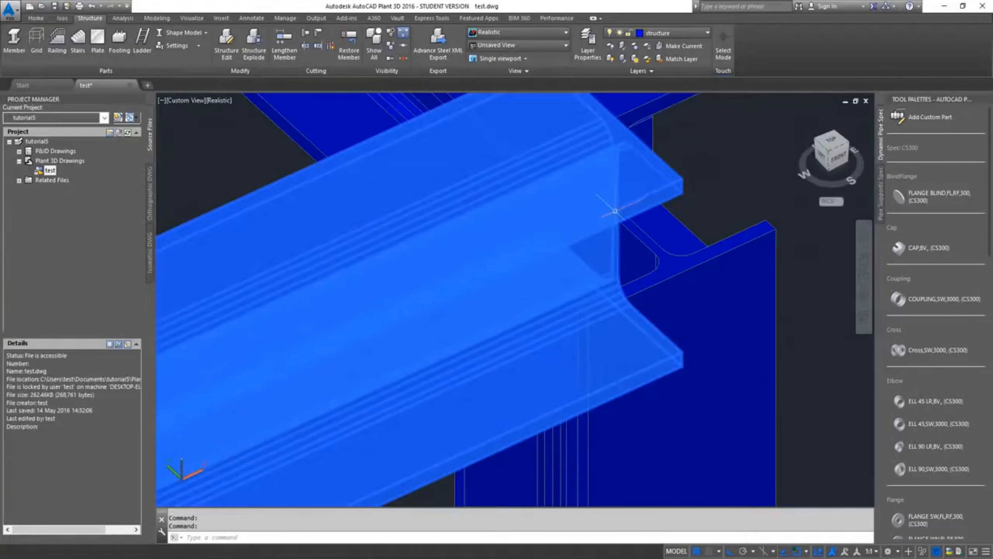
click(615, 211)
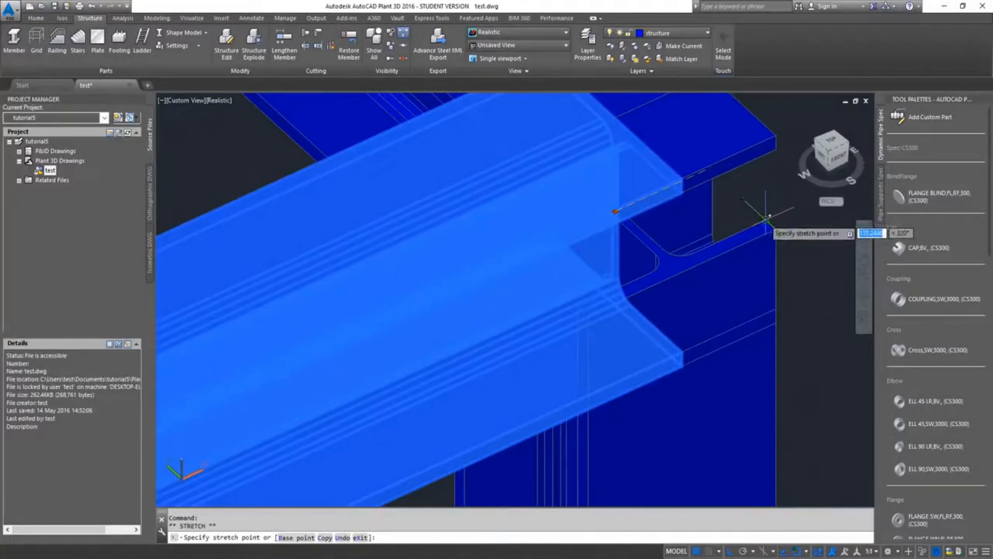
click(767, 221)
scroll(847, 218, down, 2)
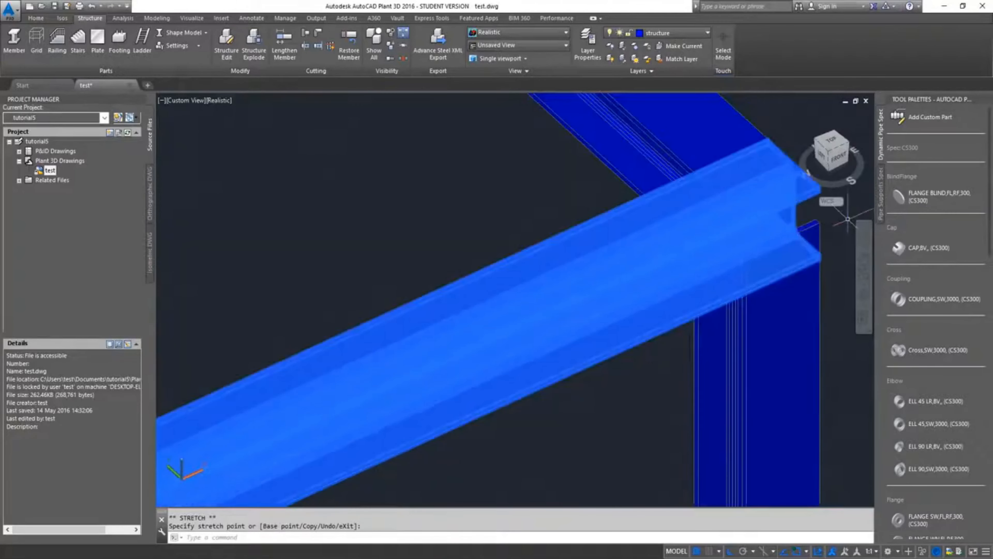
Stretch the row 2 top beam's end at grid line D to the outer corner of the adjoining cross beam
scroll(848, 218, down, 6)
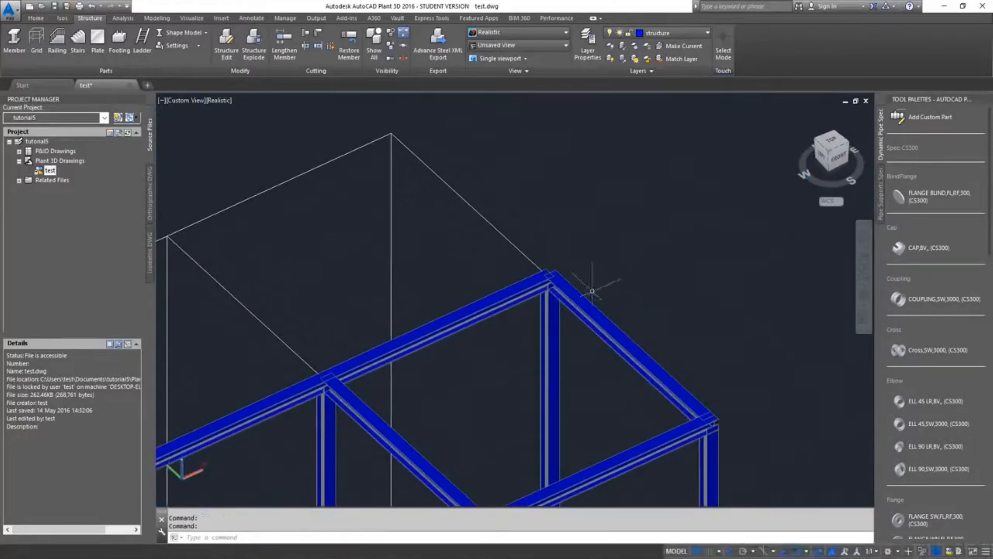
scroll(592, 291, up, 8)
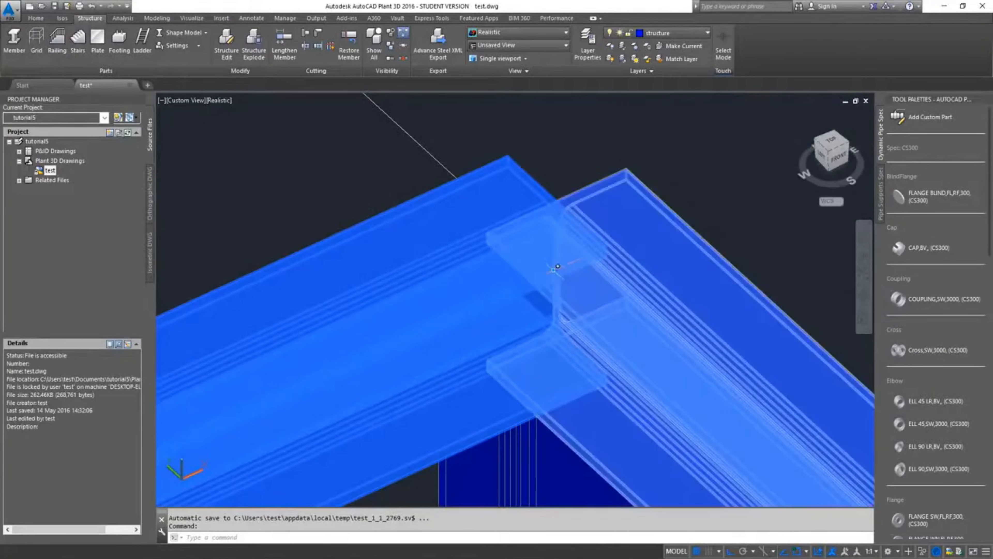
click(557, 270)
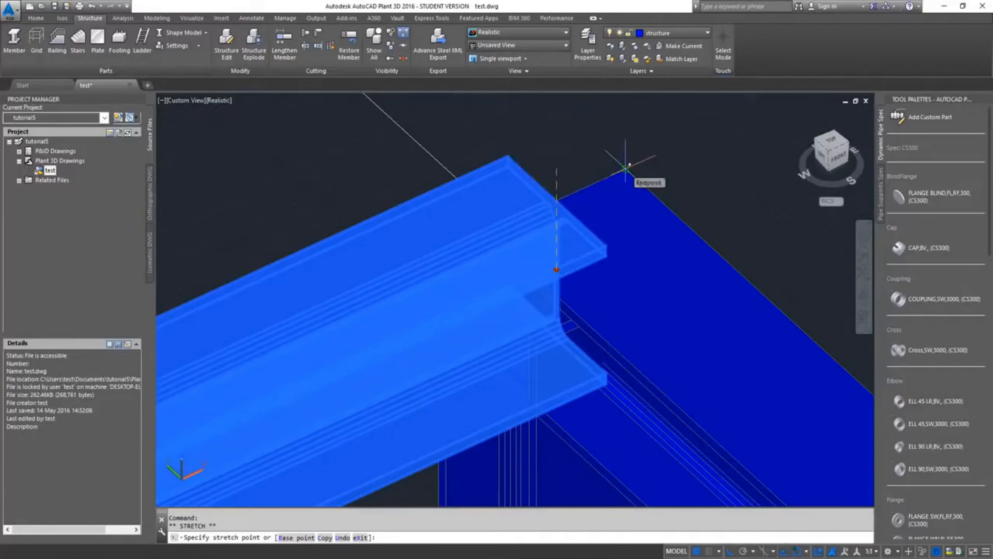
click(626, 168)
scroll(626, 168, down, 5)
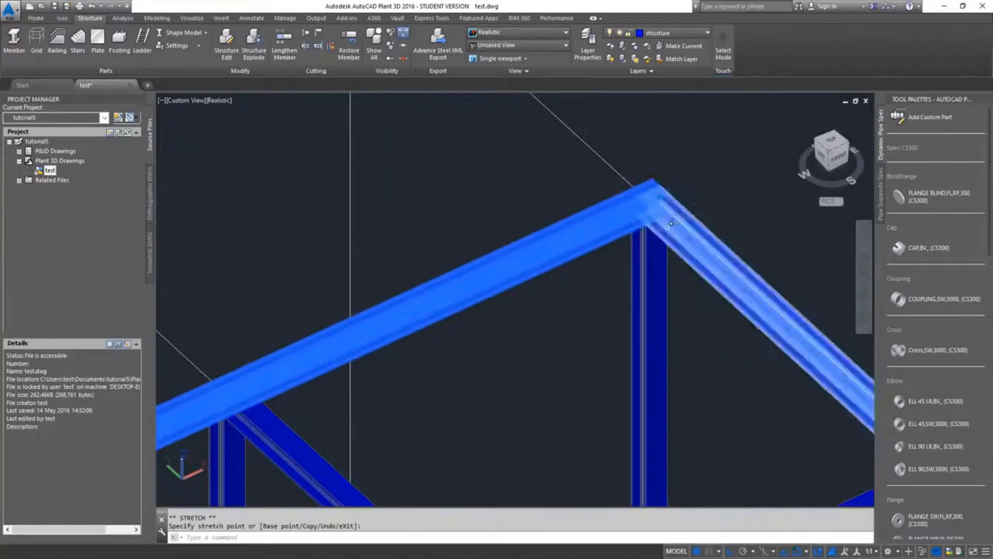
key(Escape)
Stretch the row 2 top beam's end at grid line A to the outer edge of the column beneath it
scroll(667, 227, down, 5)
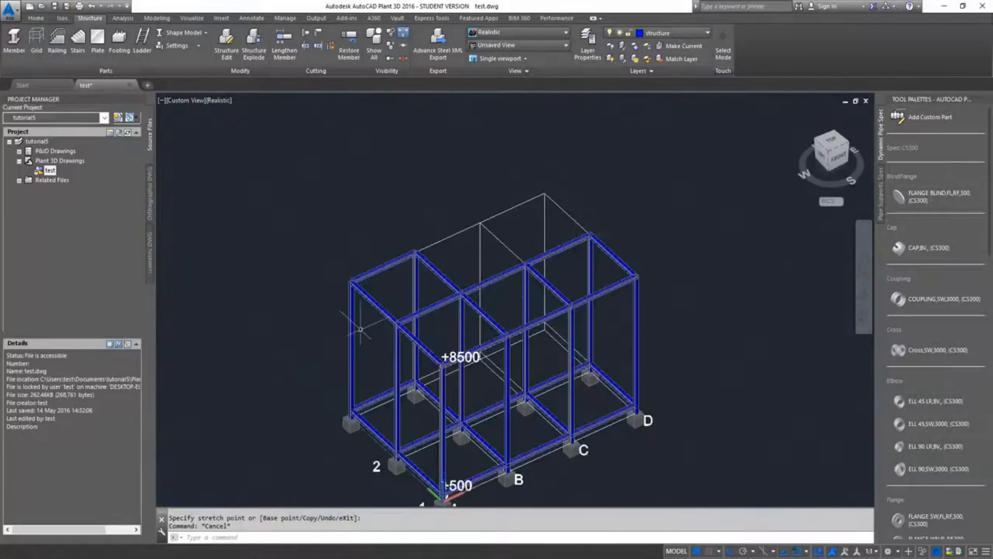
scroll(503, 227, up, 8)
scroll(504, 227, up, 3)
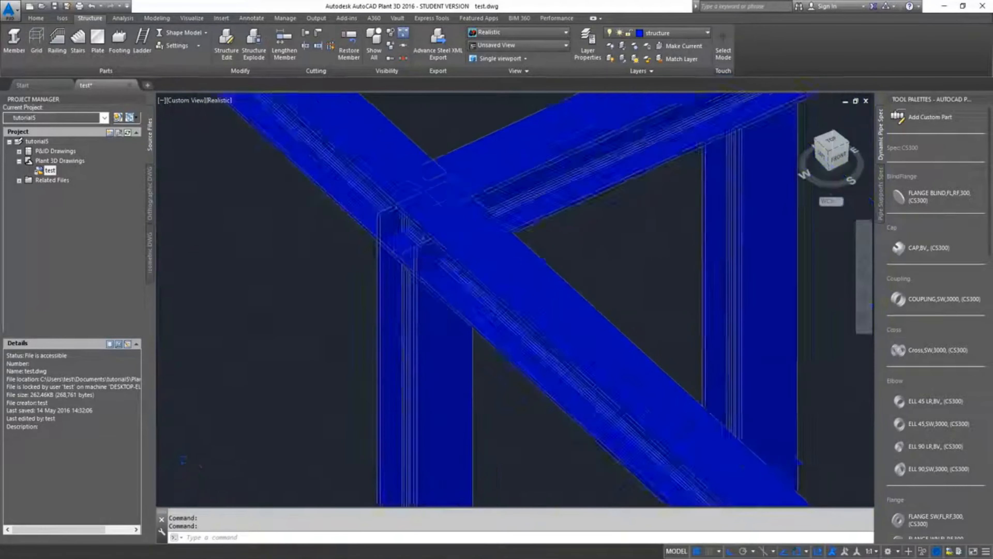
scroll(535, 153, down, 4)
click(536, 145)
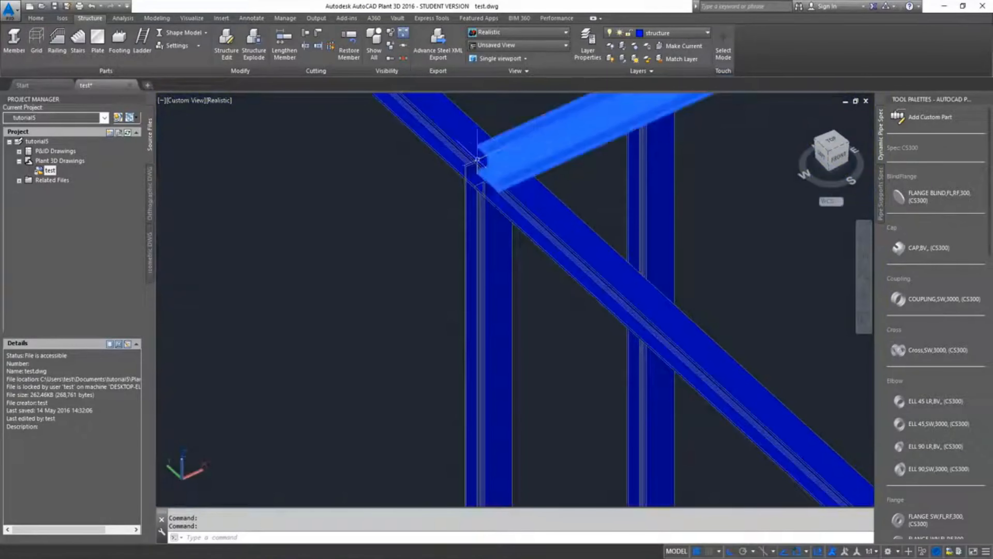
scroll(485, 159, up, 5)
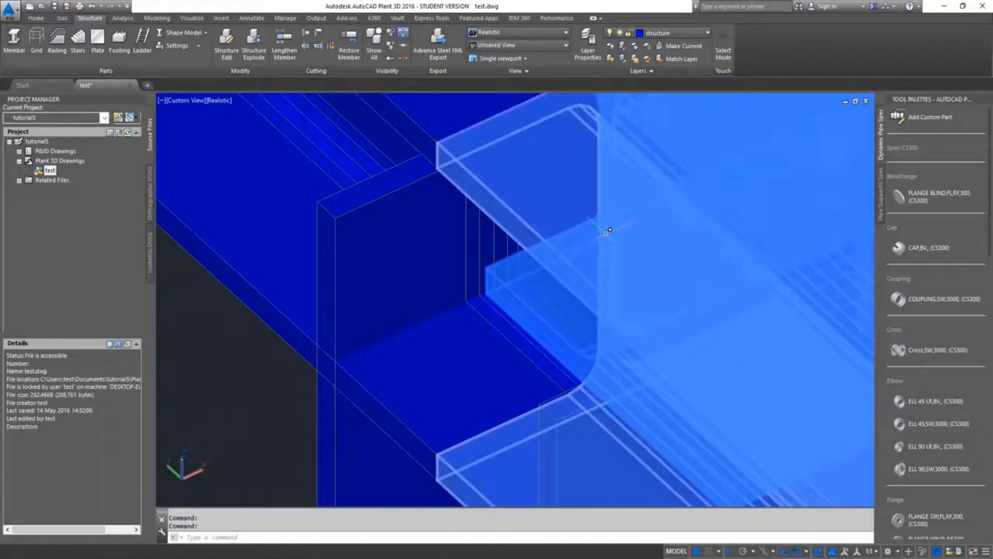
click(606, 233)
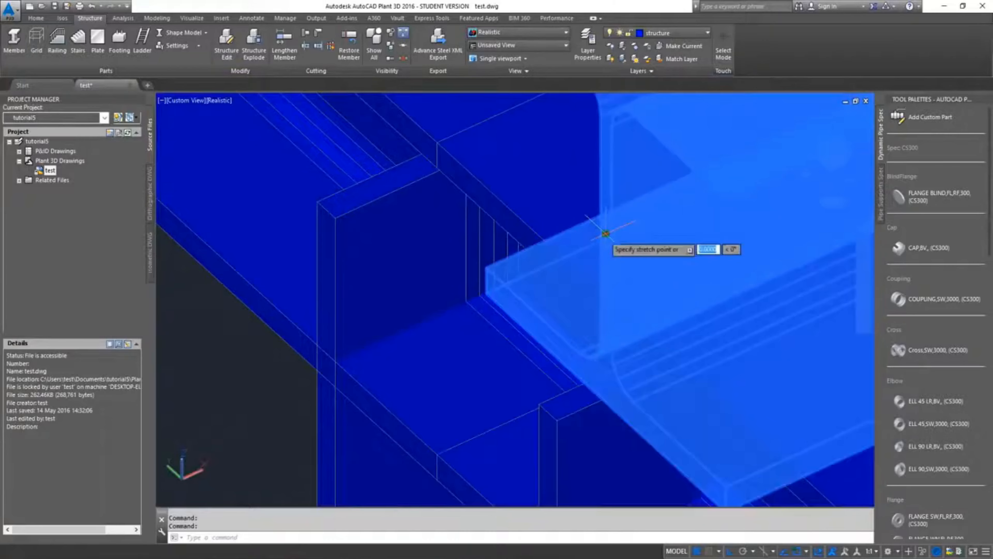
click(342, 218)
key(Escape)
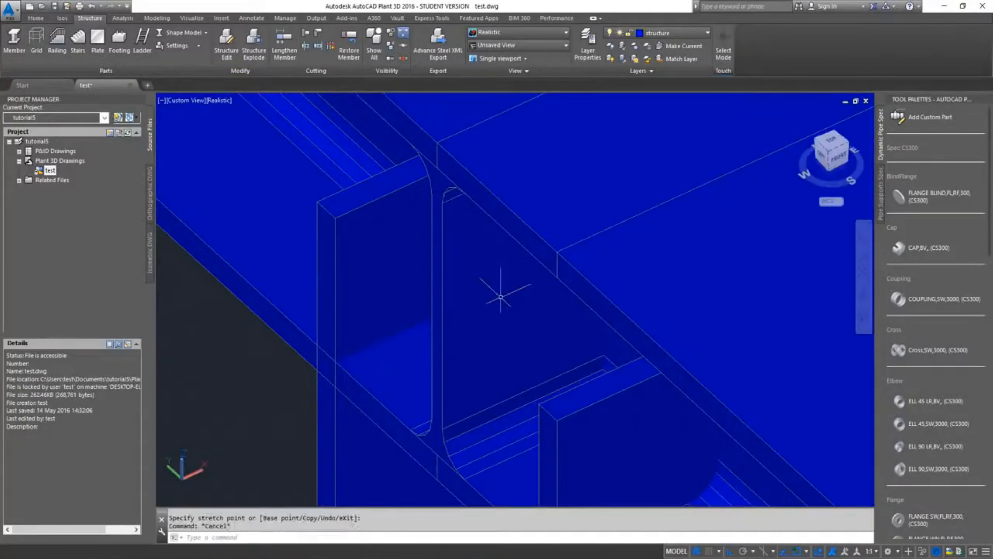
Examine the top beam joints along grid line A and the short row 3 top beam between columns A and B
scroll(501, 297, down, 10)
middle_drag(577, 343, 482, 238)
scroll(592, 354, up, 9)
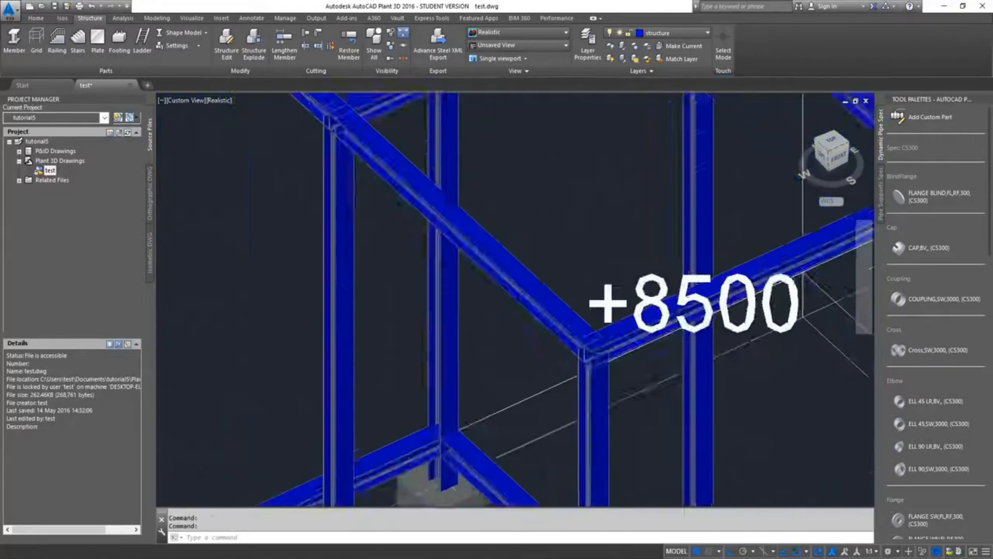
scroll(598, 366, down, 7)
middle_drag(602, 226, 486, 350)
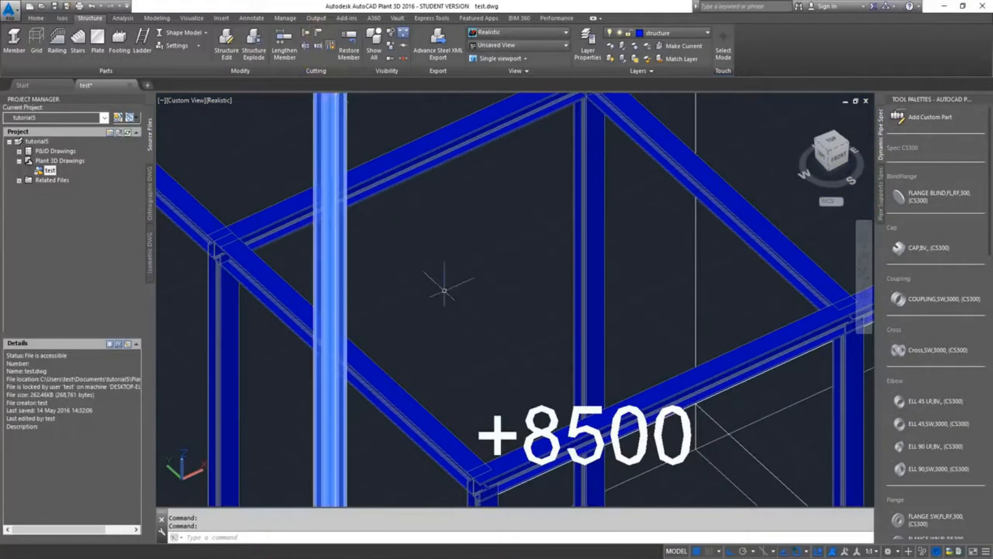
scroll(466, 309, down, 2)
scroll(465, 305, down, 5)
scroll(462, 289, up, 1)
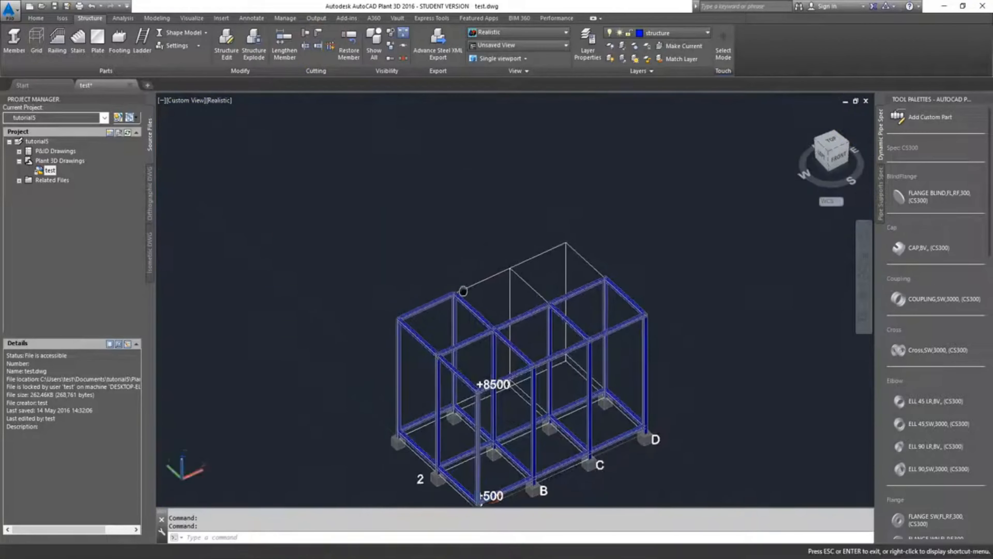
scroll(450, 298, up, 5)
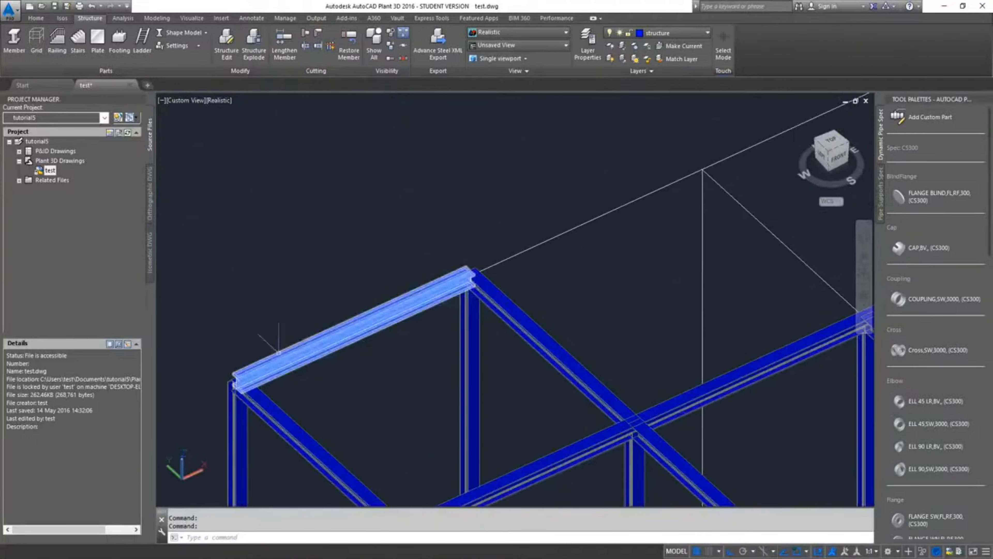
scroll(238, 368, up, 4)
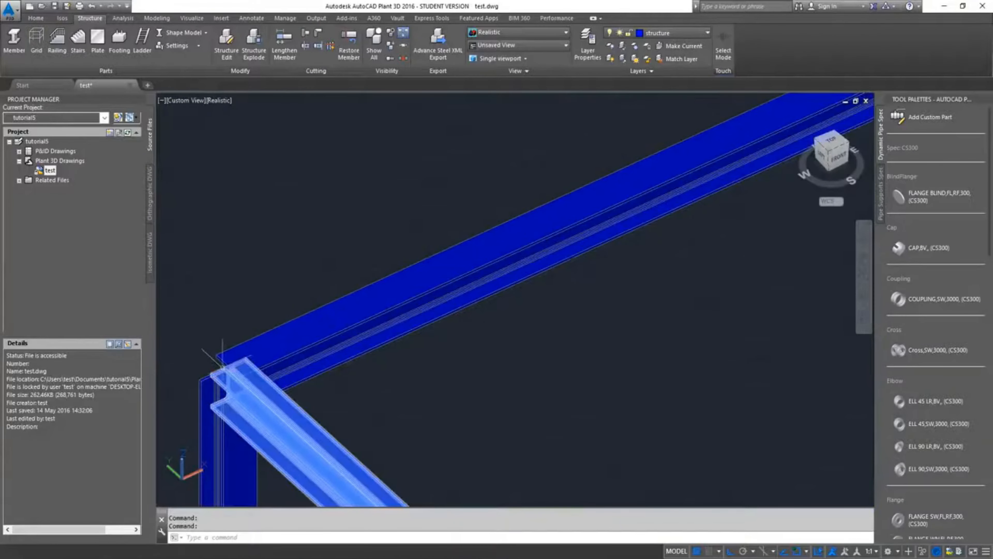
scroll(222, 366, down, 5)
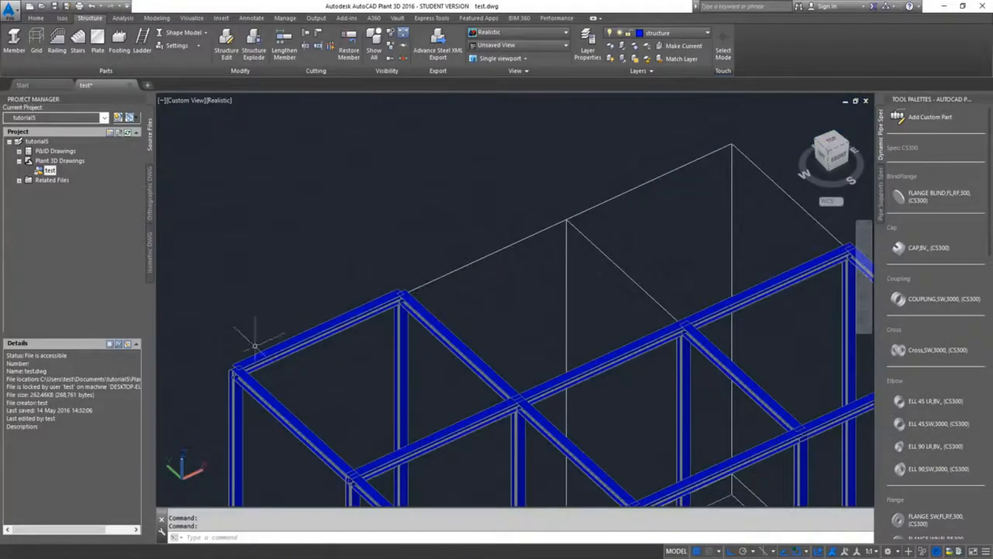
Miter the grid line A top beam and the short row 3 top beam together at their shared corner
middle_drag(492, 333, 373, 249)
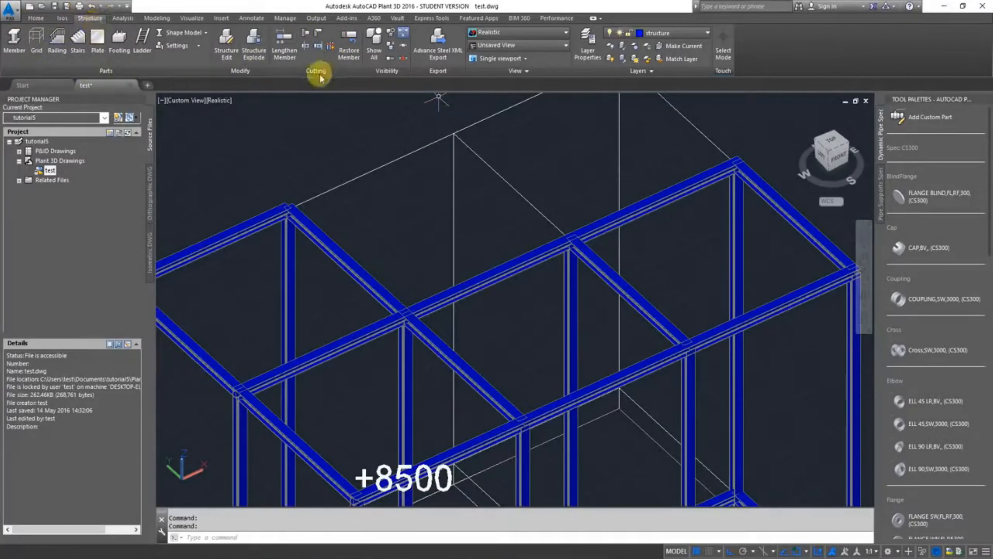
click(317, 36)
middle_drag(286, 177, 509, 159)
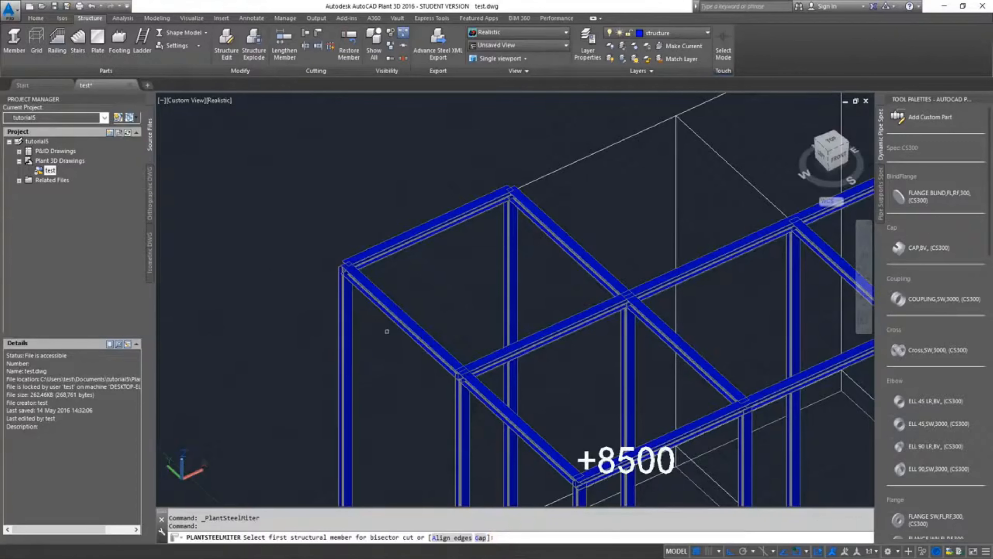
scroll(366, 284, up, 5)
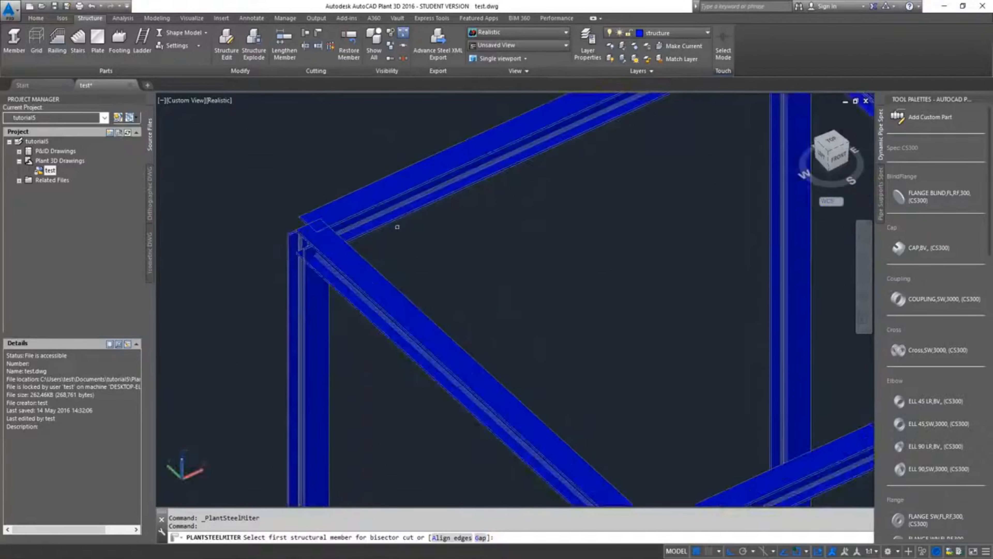
scroll(439, 311, down, 3)
scroll(395, 321, up, 4)
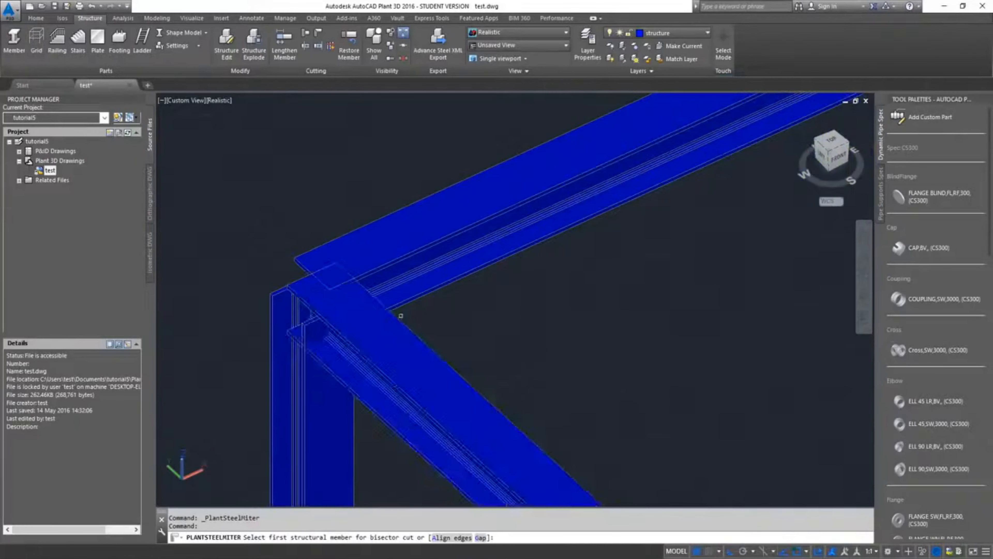
click(398, 318)
click(417, 249)
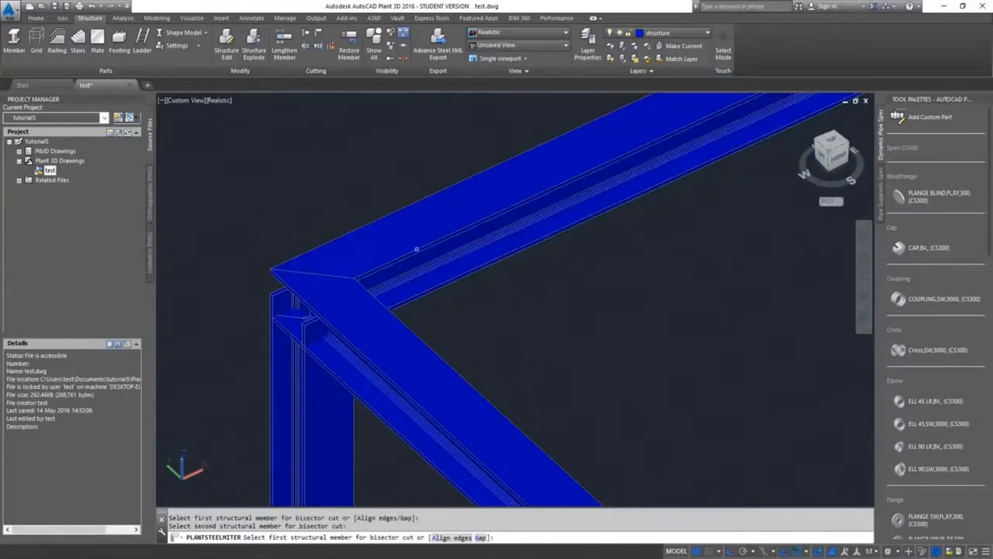
Miter the short row 3 top beam with the grid line B top beam at their corner
scroll(508, 324, down, 4)
middle_drag(620, 303, 376, 401)
scroll(569, 227, up, 3)
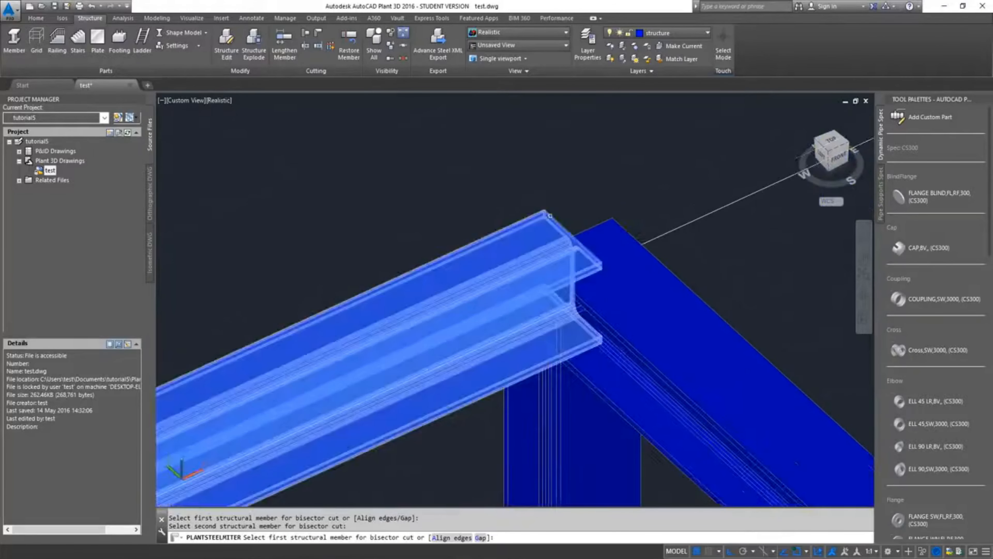
click(550, 216)
click(591, 227)
Miter the row 2 top beam with the grid line D top beam at their corner
scroll(591, 225, down, 5)
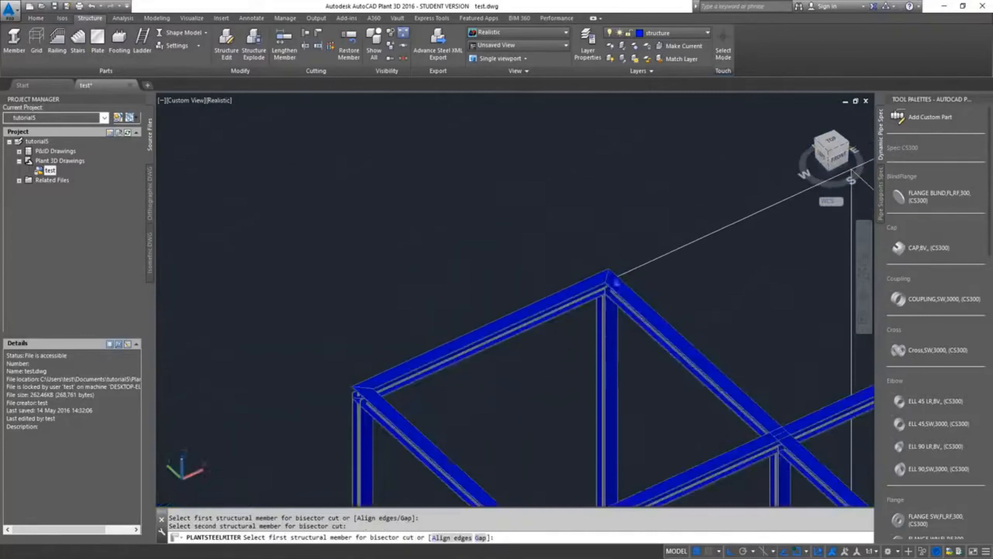
scroll(698, 299, up, 3)
scroll(719, 278, up, 6)
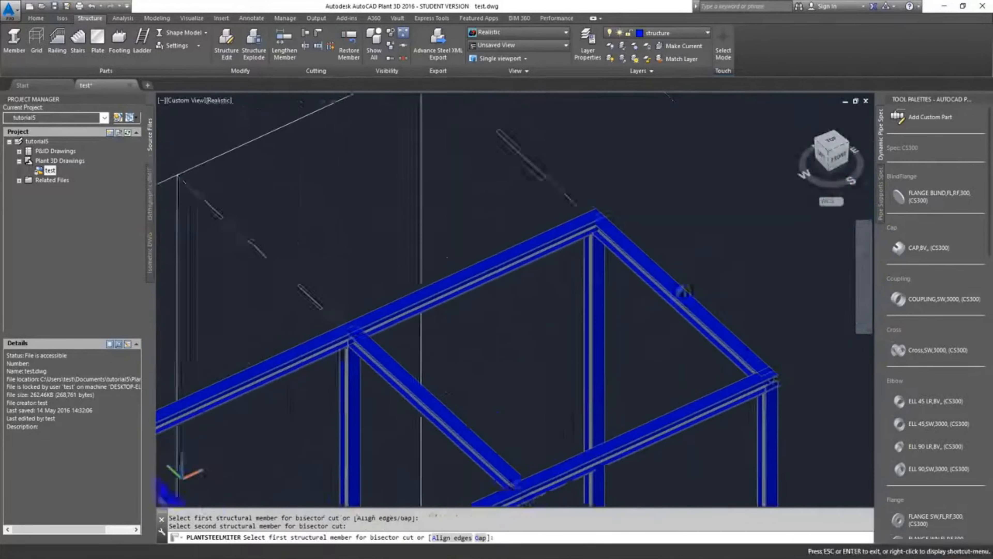
scroll(536, 231, up, 3)
click(555, 180)
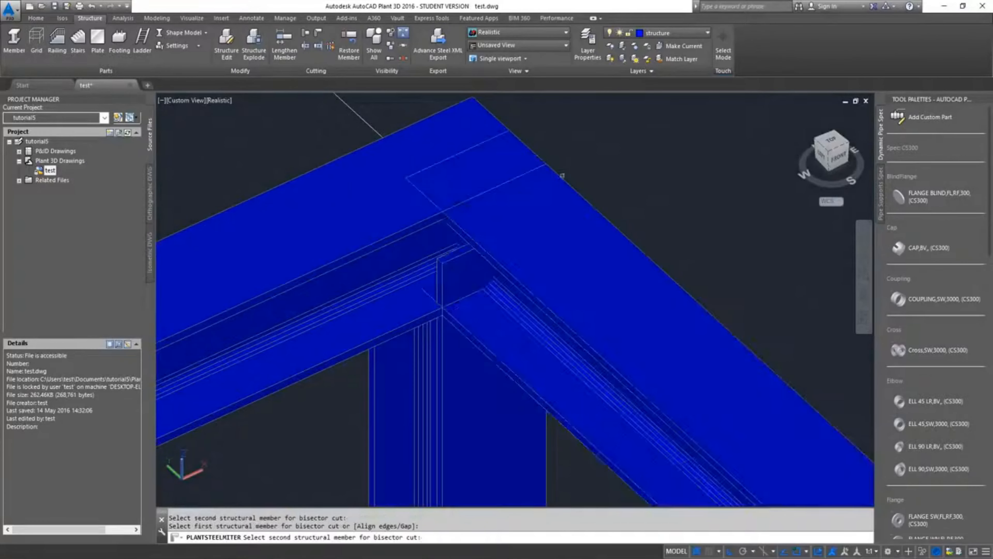
click(481, 105)
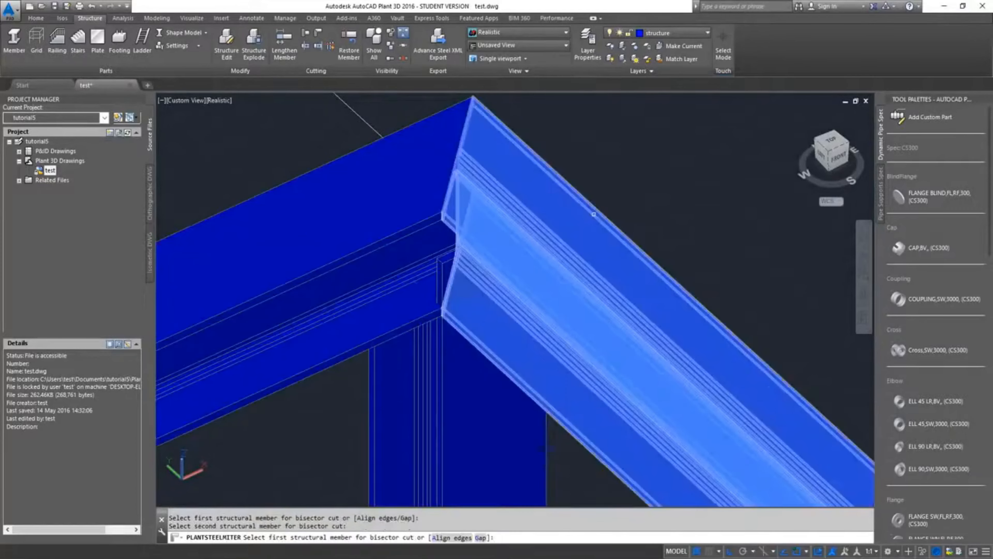
Miter the row 1 top beam with the grid line D top beam at their corner
scroll(603, 224, down, 8)
scroll(735, 307, up, 4)
scroll(499, 271, down, 5)
scroll(448, 195, up, 6)
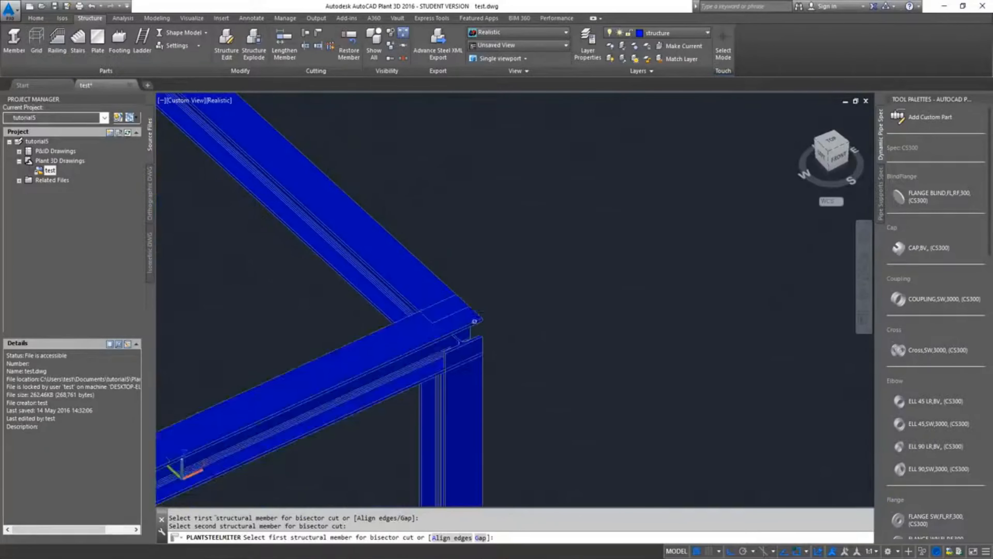
click(392, 352)
click(398, 294)
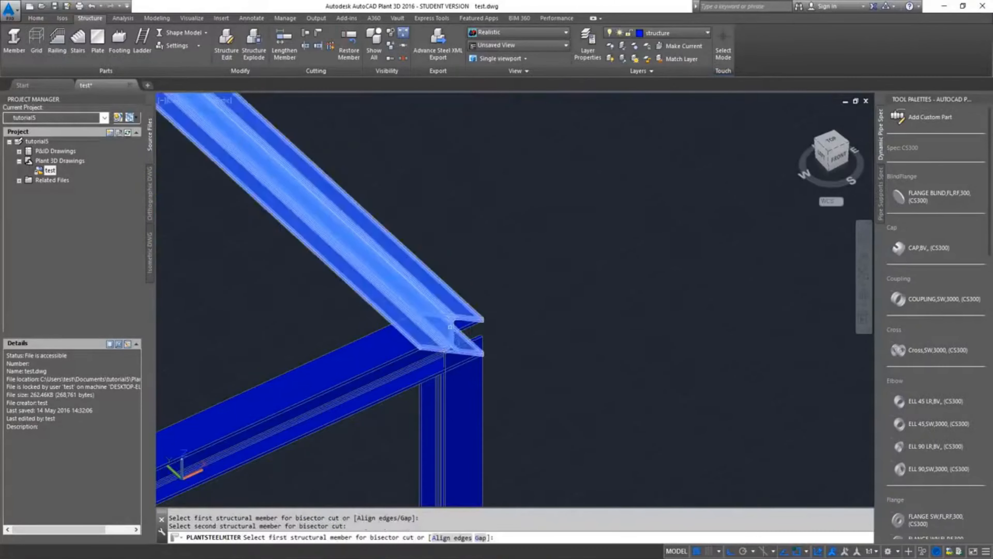
Miter the row 1 top beam with the grid line A top beam at the +8500 corner and end the miter command
scroll(378, 280, down, 5)
scroll(528, 468, up, 4)
scroll(528, 468, down, 2)
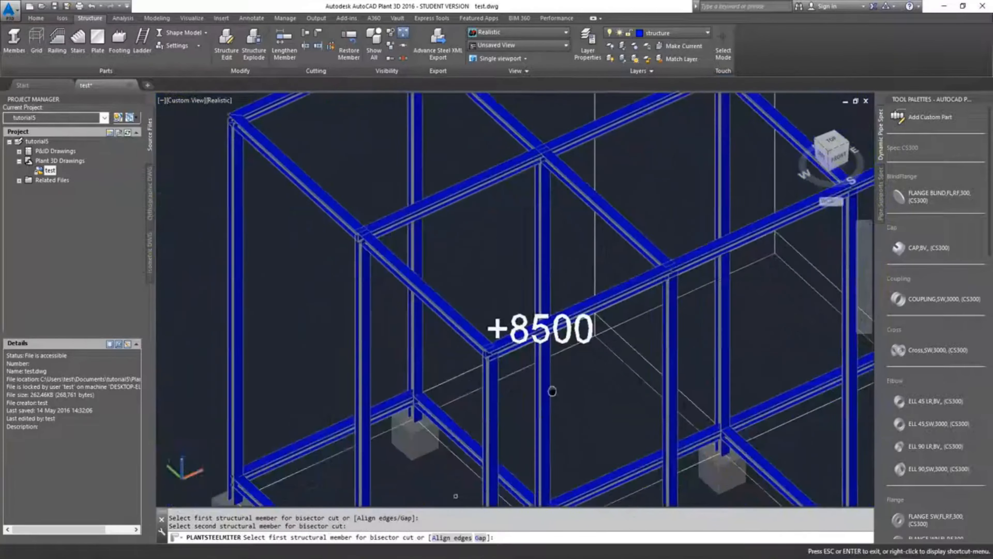
scroll(509, 392, up, 8)
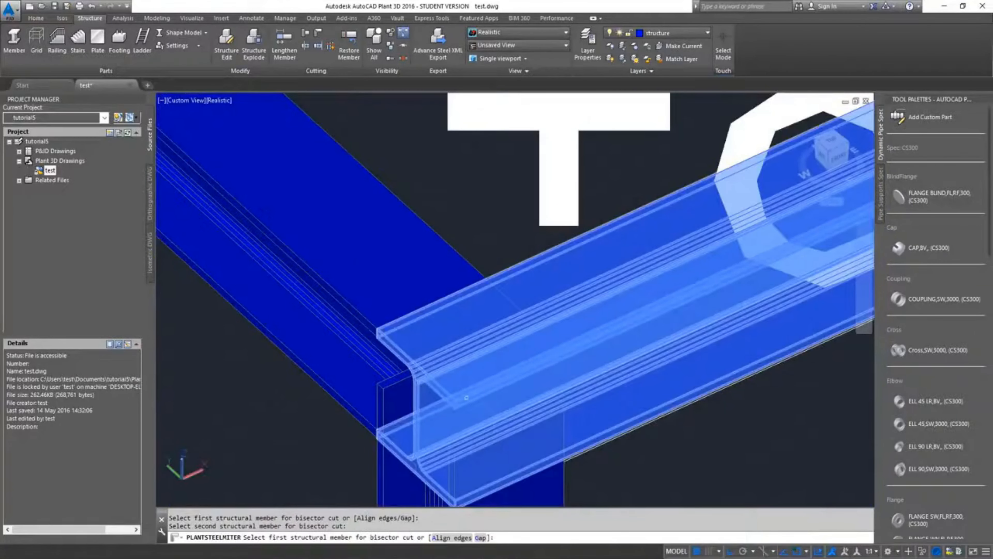
click(465, 396)
click(365, 303)
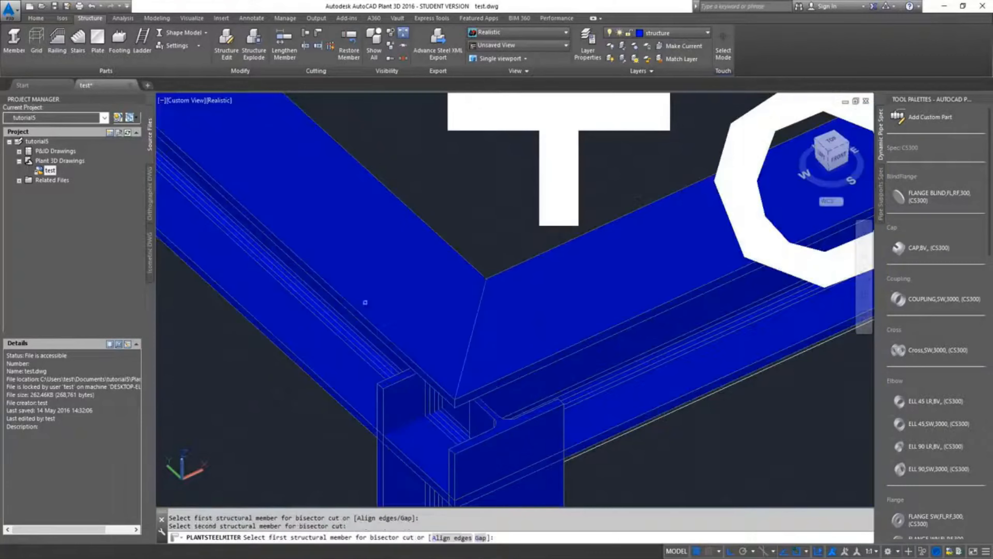
scroll(550, 433, down, 4)
scroll(550, 433, down, 5)
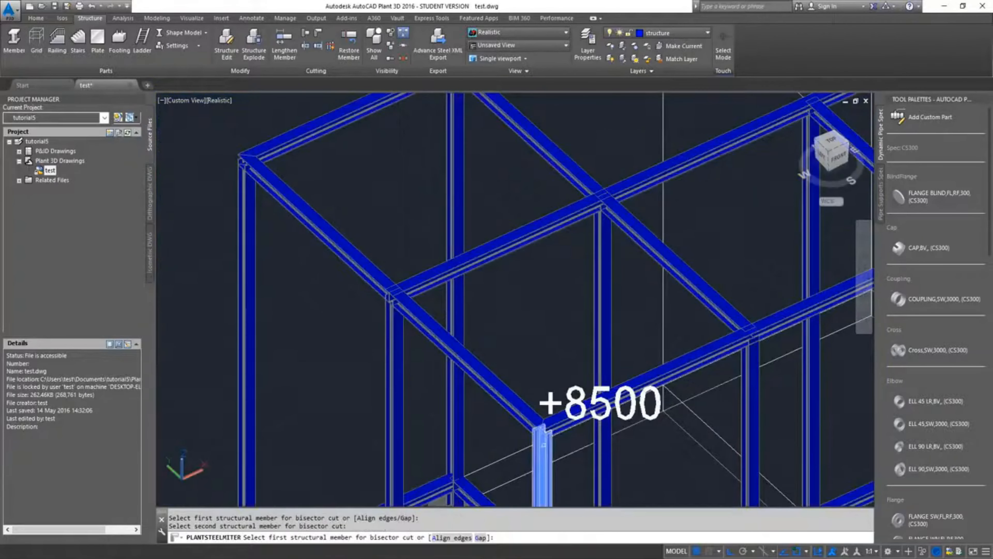
key(Escape)
Examine how the top beams overlap at the row 2 joints along grid lines A, B and C
scroll(676, 316, down, 3)
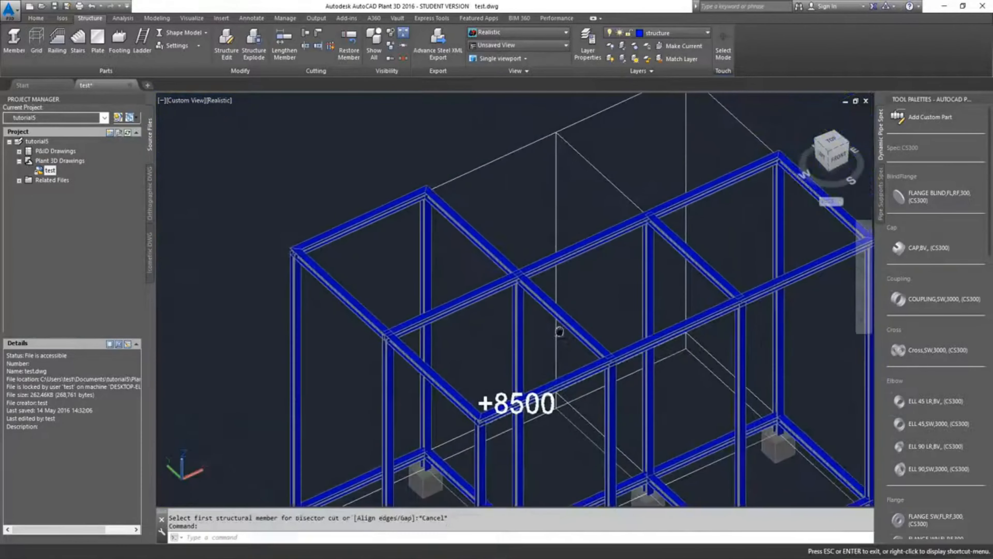
scroll(401, 356, up, 5)
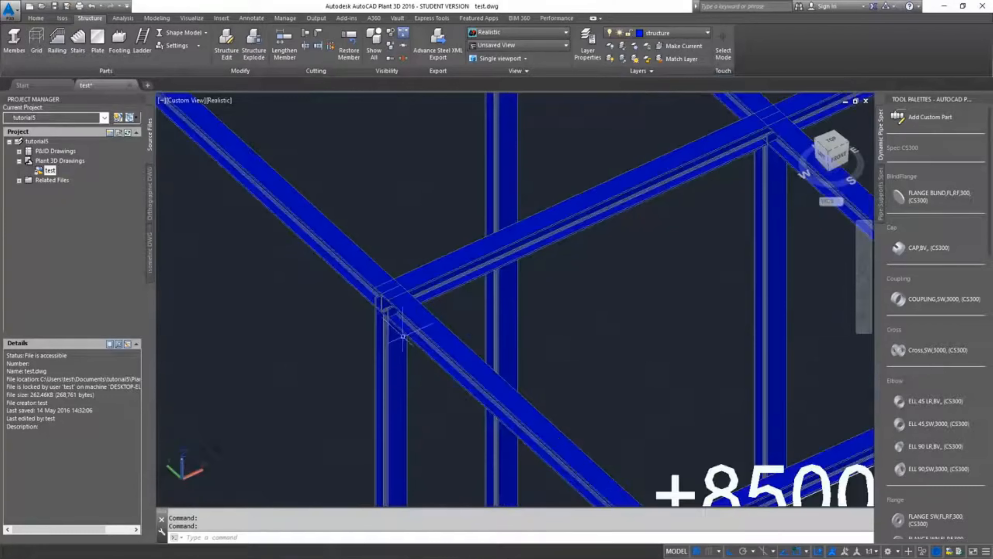
scroll(384, 401, up, 2)
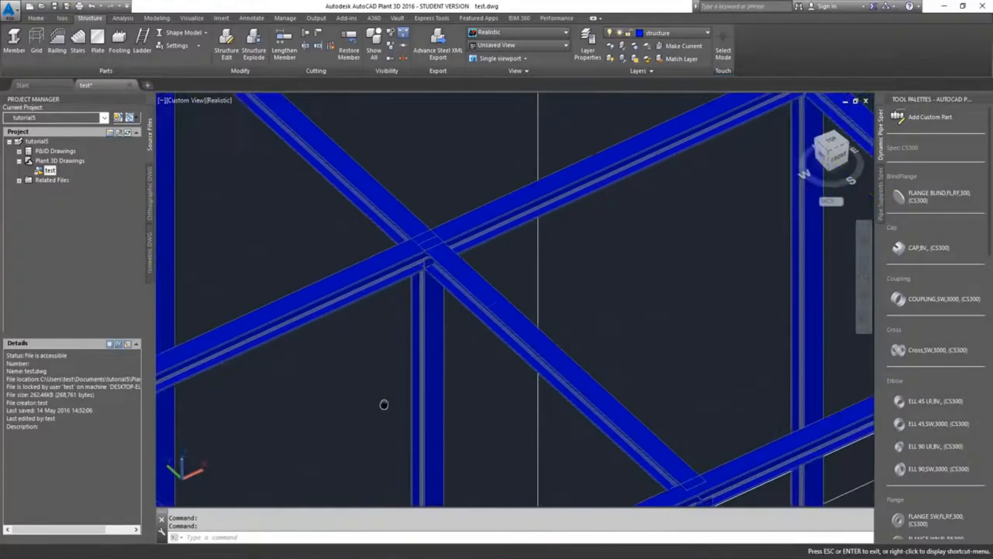
scroll(437, 190, up, 4)
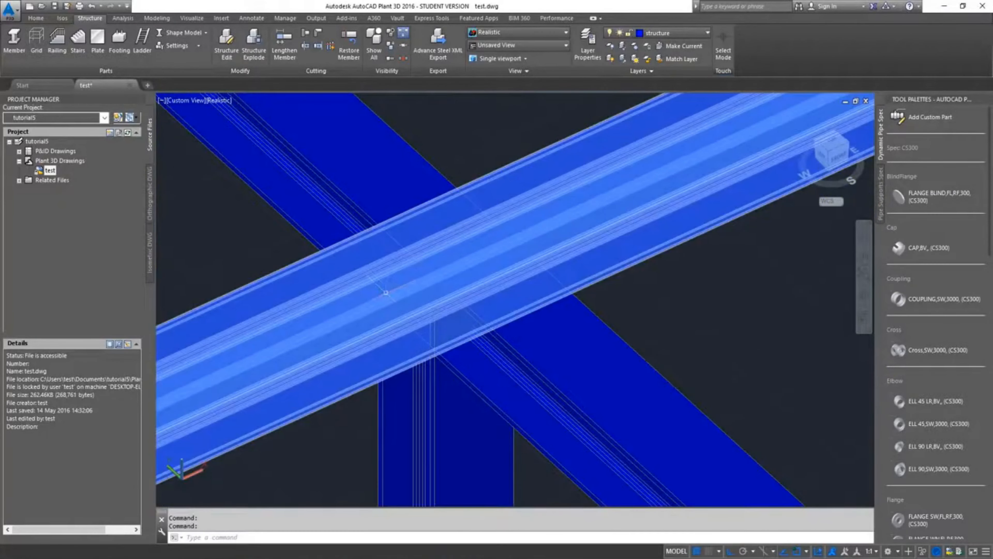
scroll(384, 293, down, 3)
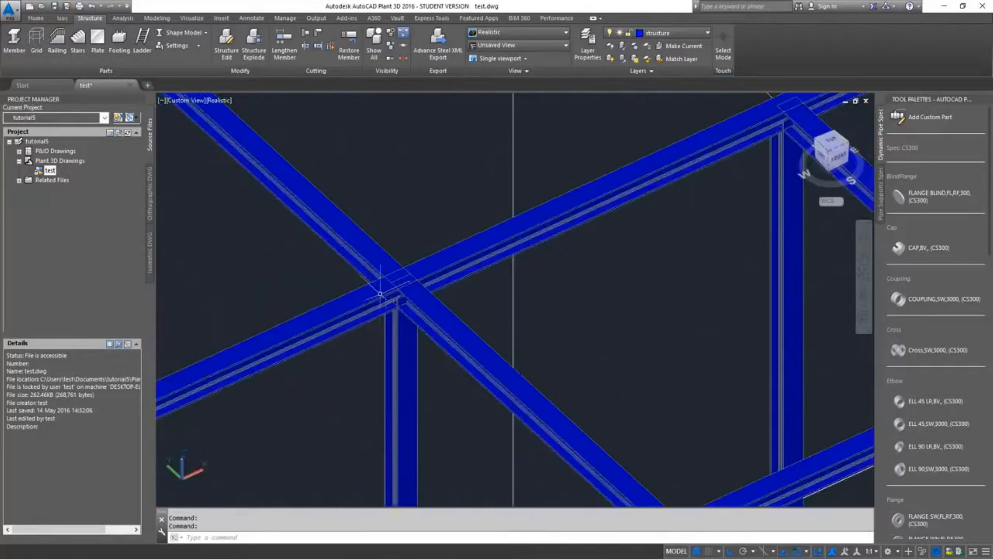
scroll(381, 293, up, 5)
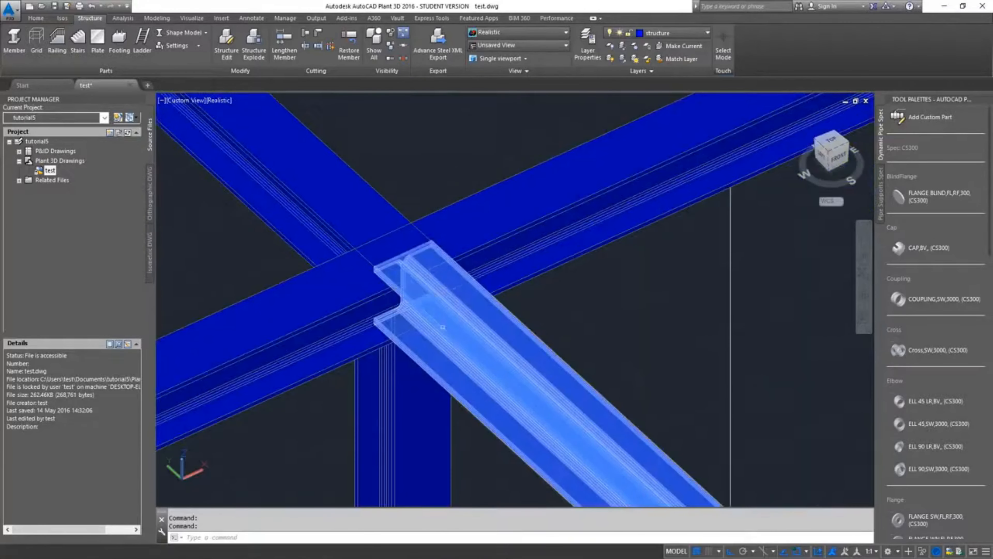
scroll(443, 327, down, 6)
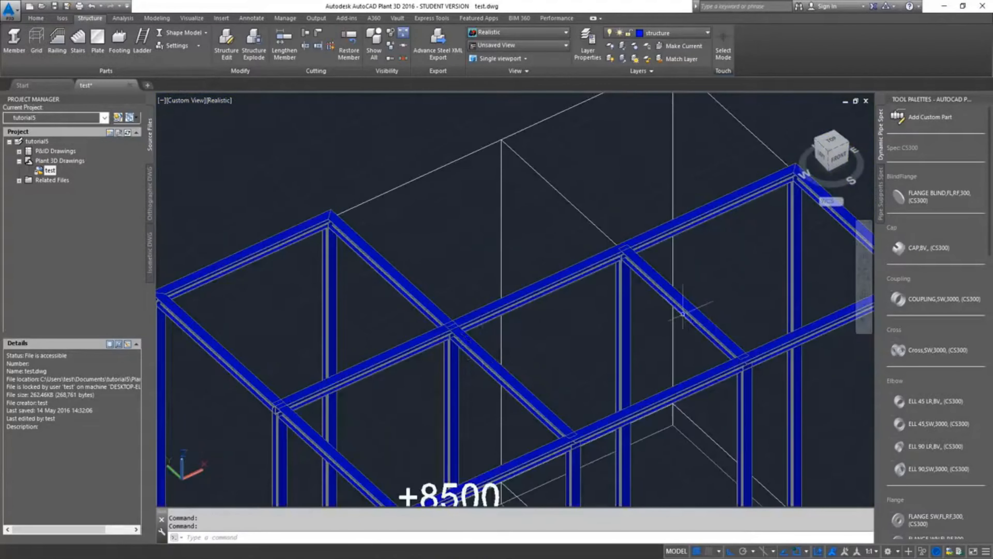
scroll(455, 270, up, 6)
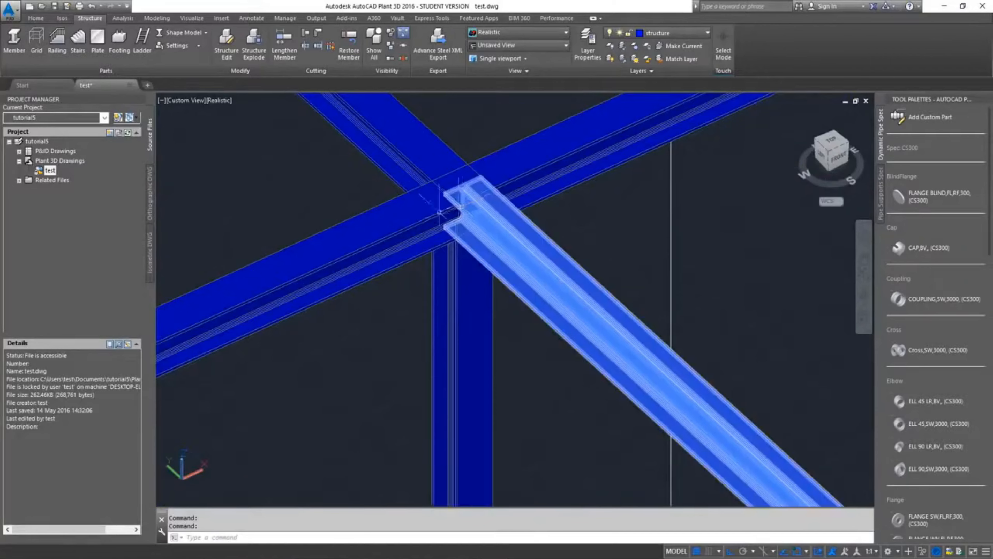
scroll(459, 204, up, 3)
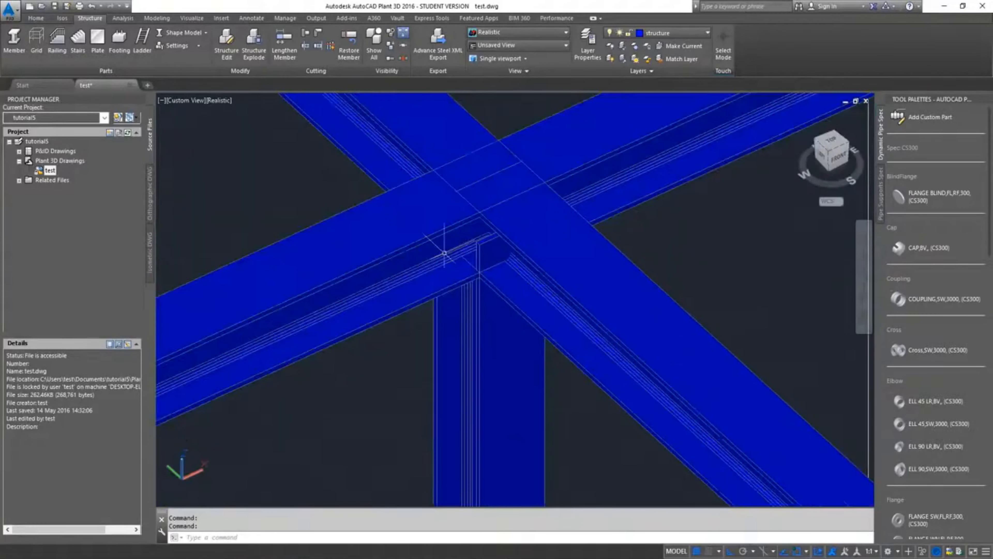
scroll(444, 253, down, 2)
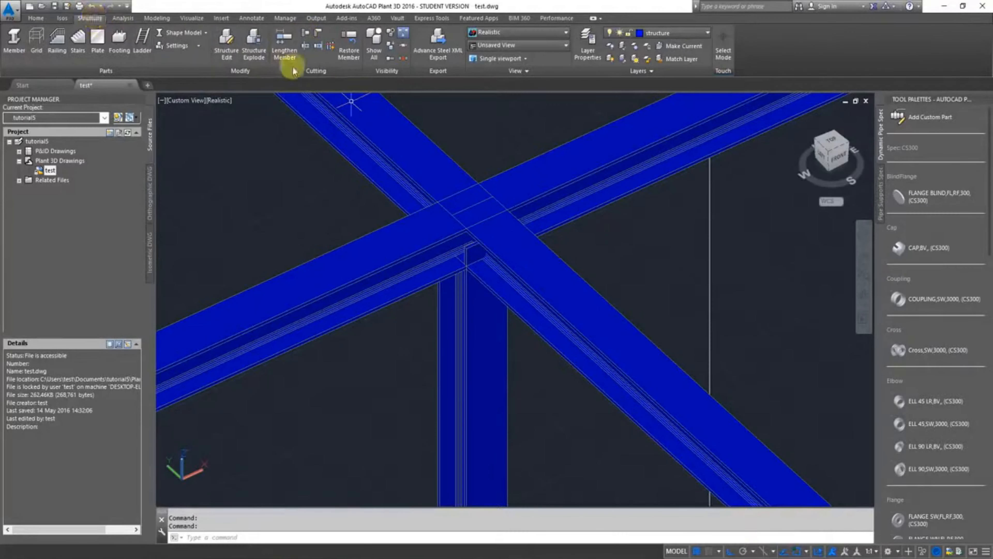
Cut back the grid line B top beam between rows 1 and 2, using the row 2 top beam as the limiting member
click(307, 38)
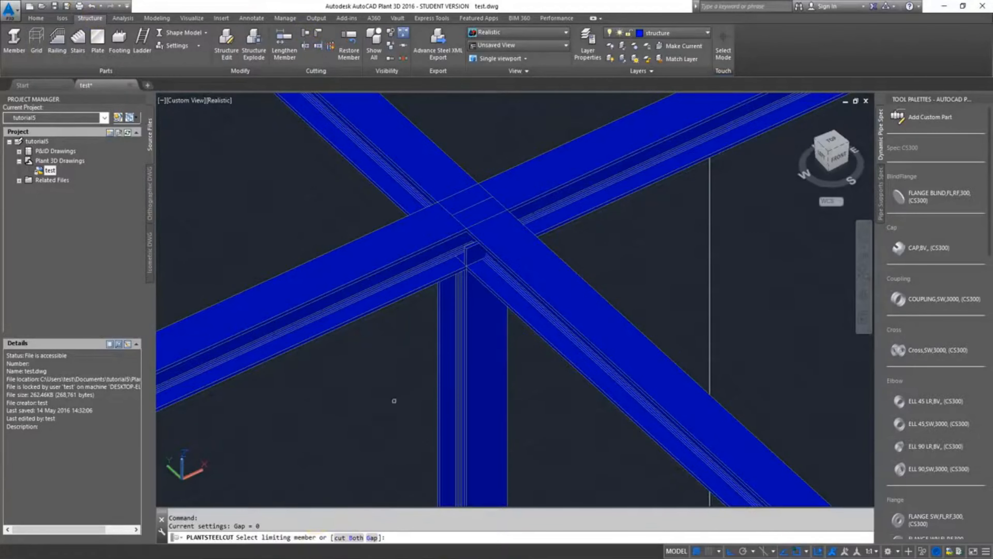
scroll(394, 401, down, 2)
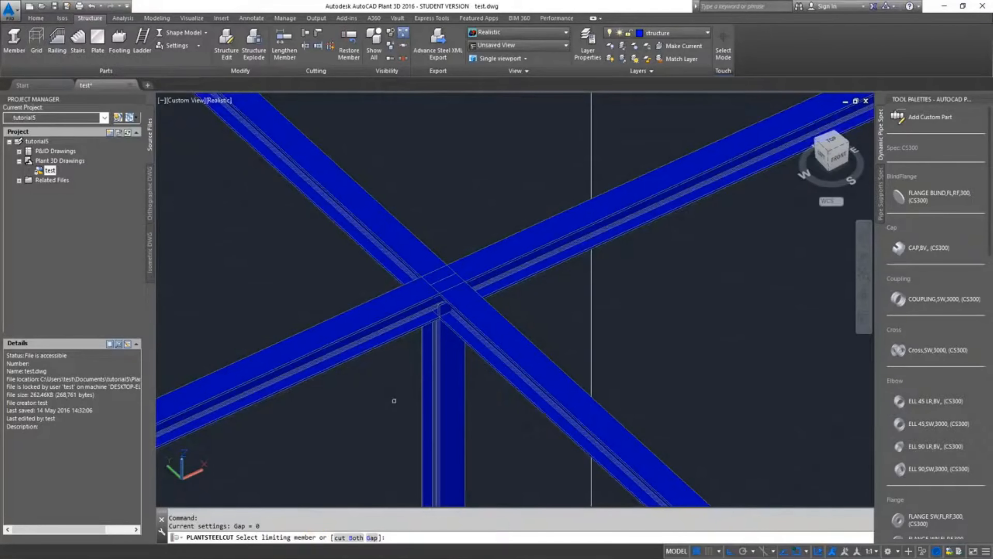
scroll(400, 443, down, 5)
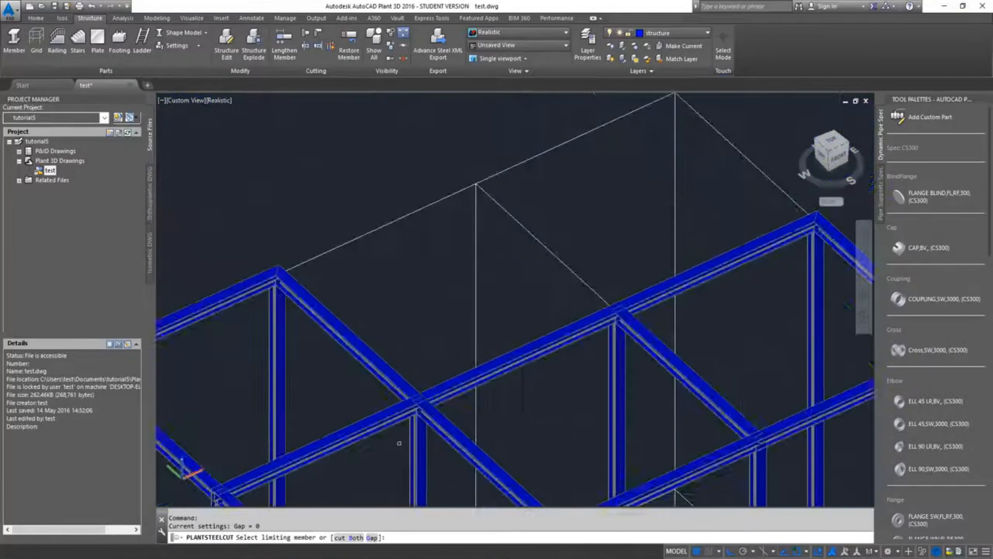
middle_drag(602, 380, 573, 307)
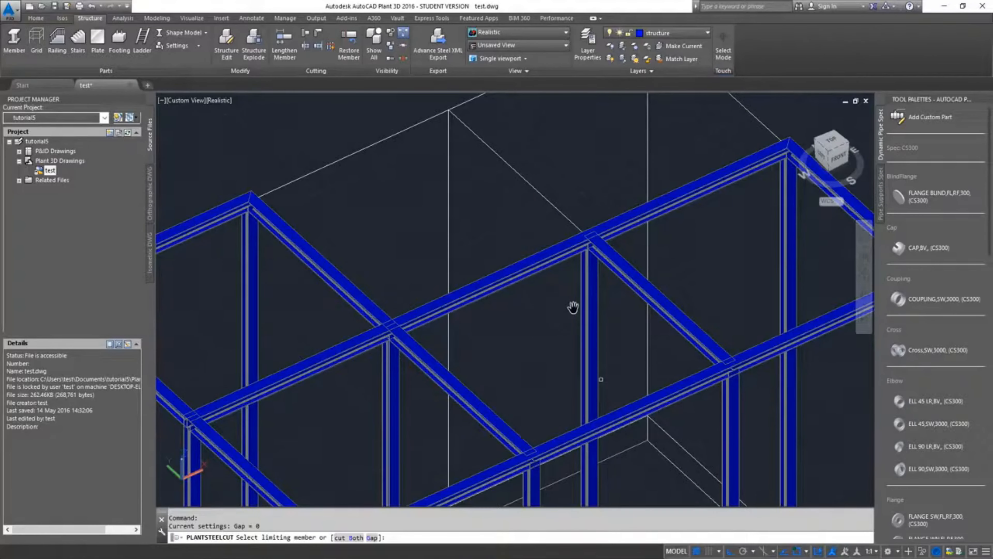
scroll(441, 287, up, 2)
scroll(472, 326, down, 2)
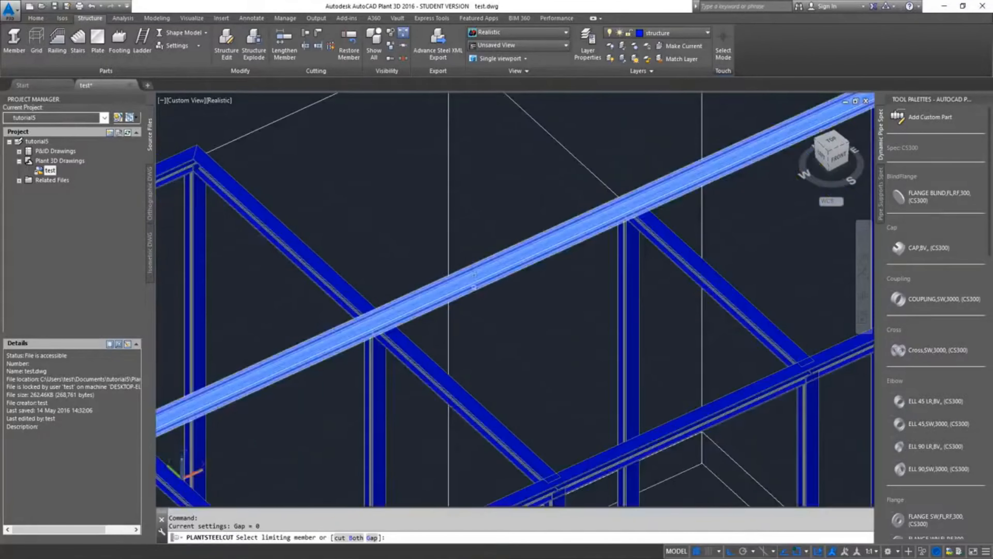
click(474, 275)
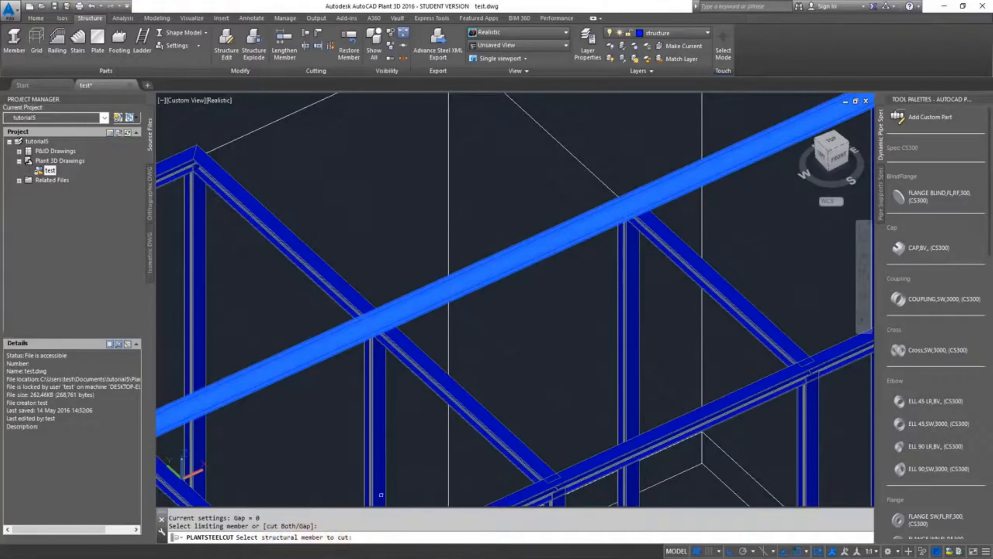
scroll(389, 342, up, 3)
click(390, 342)
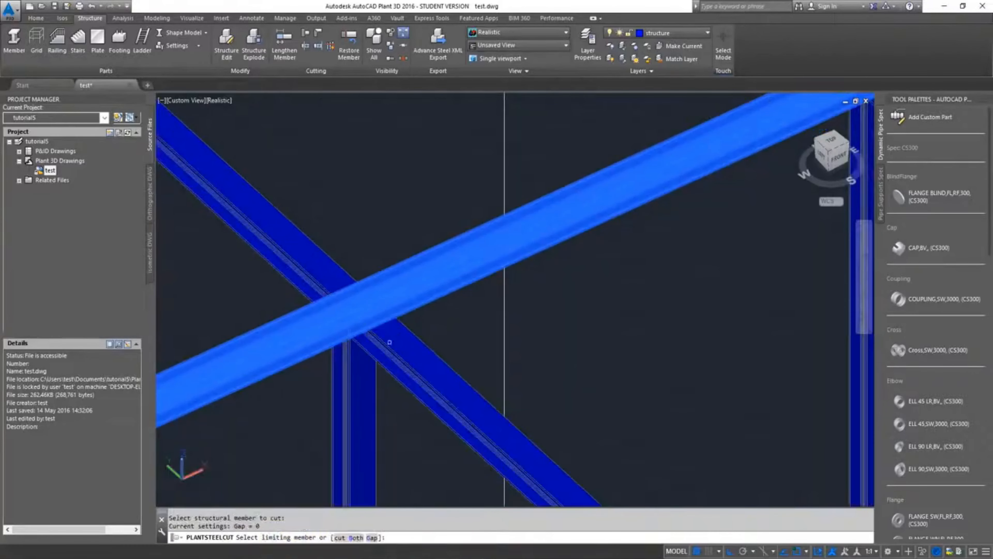
Try to cut back the grid line C top beam and the grid line B top beam beyond row 2 against the row 2 top beam
scroll(645, 304, down, 3)
scroll(645, 304, up, 3)
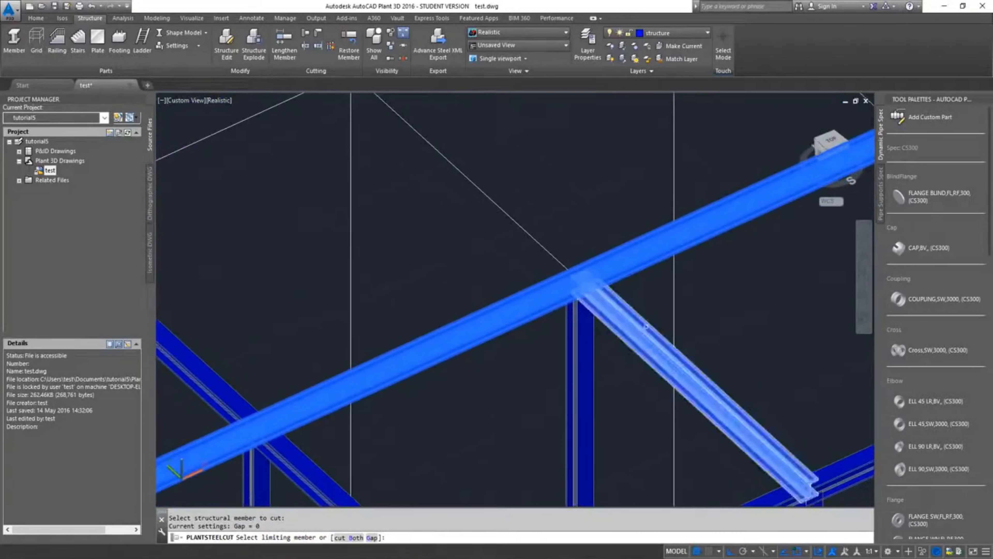
click(640, 331)
middle_drag(719, 293, 441, 426)
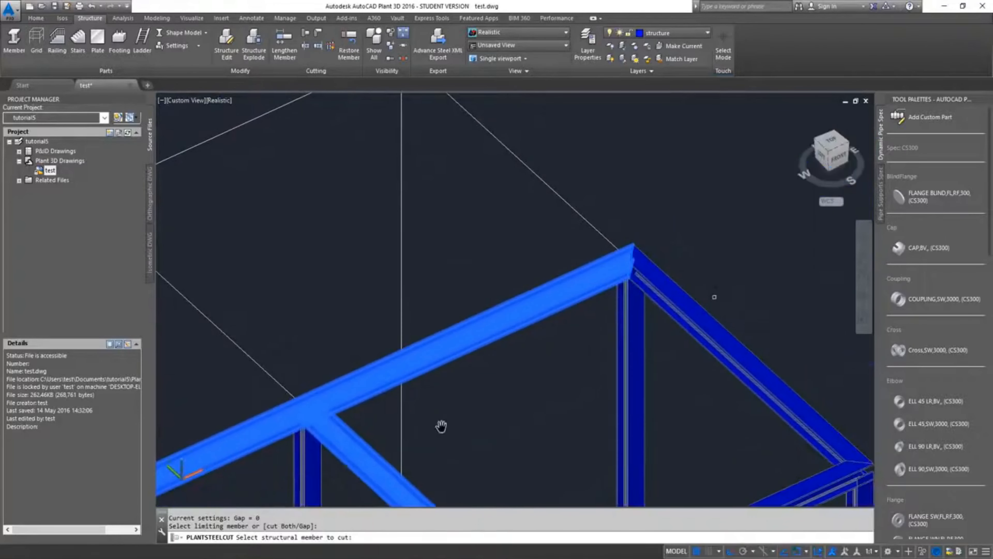
scroll(651, 309, down, 6)
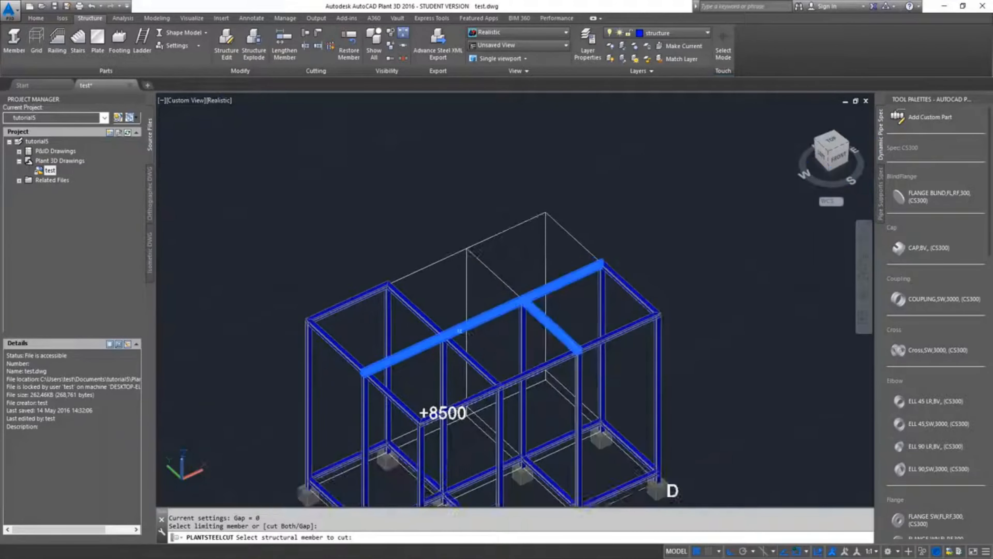
scroll(414, 325, up, 6)
scroll(415, 326, up, 2)
click(422, 340)
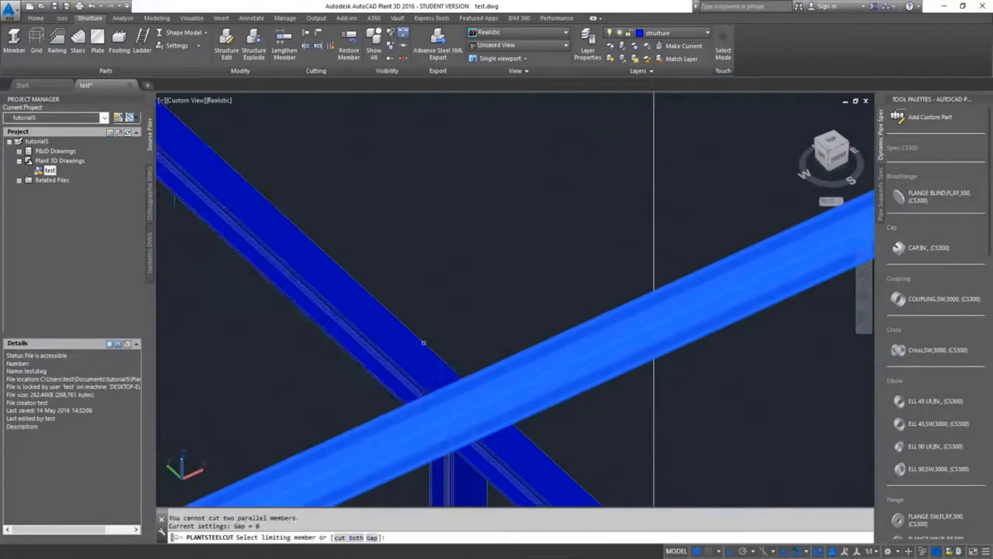
Try to cut back the two grid line A top beams where they meet the row 2 top beam, and end the cut command
scroll(422, 344, down, 5)
middle_drag(281, 405, 380, 413)
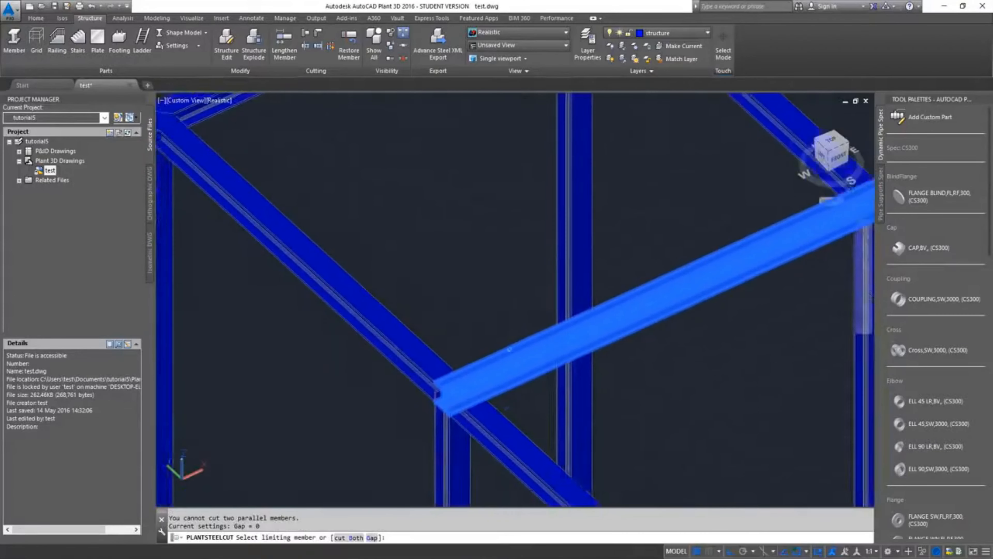
scroll(406, 371, up, 6)
click(521, 312)
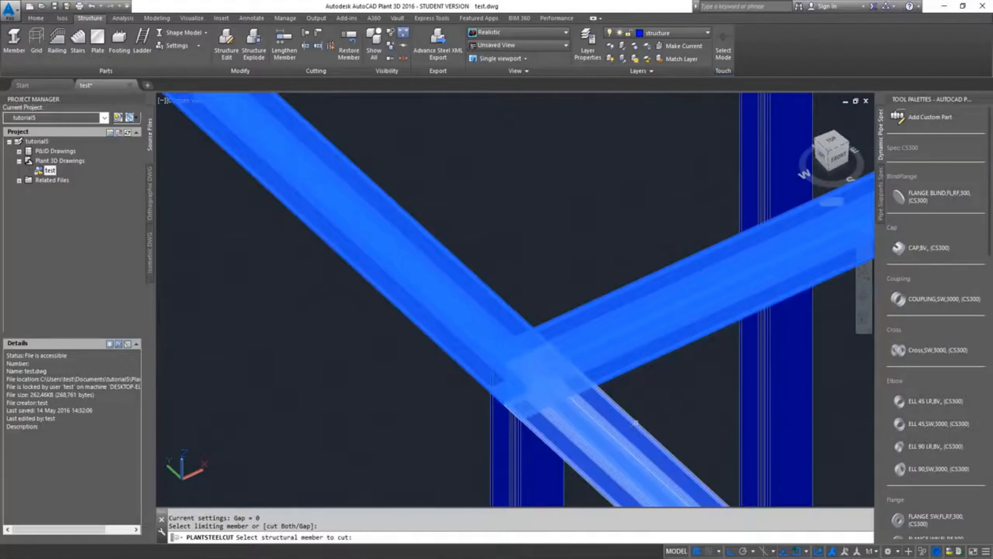
click(637, 422)
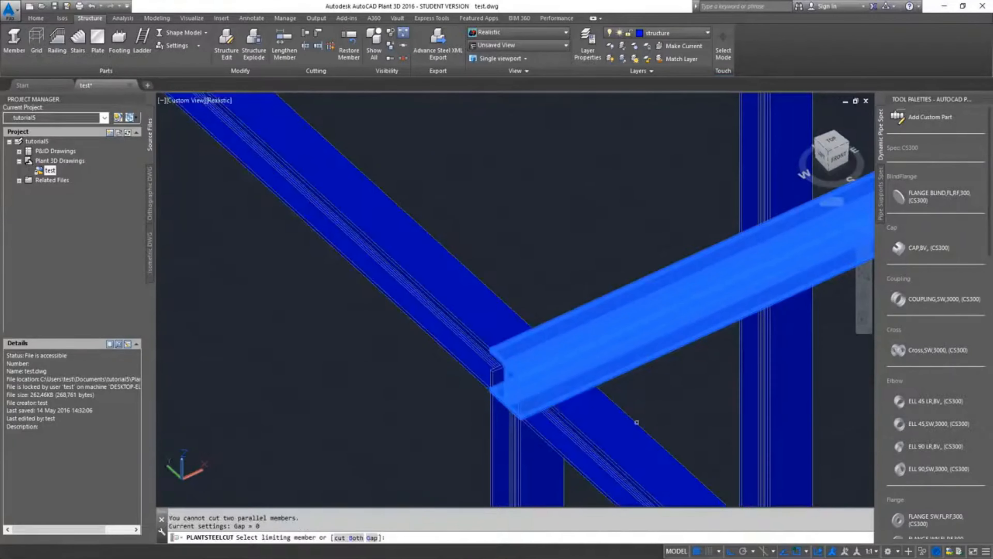
key(Escape)
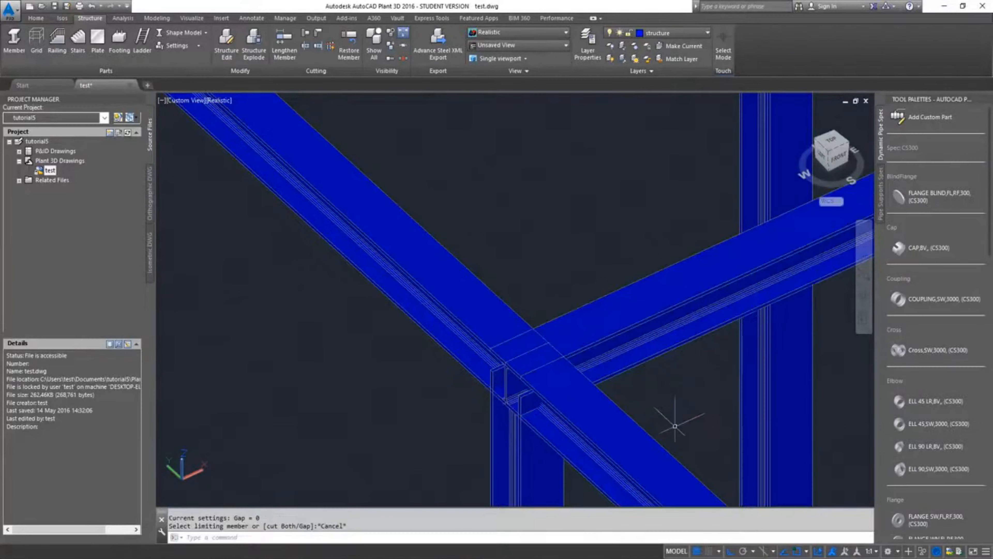
Shorten the grid line A top beam between rows 1 and 2 by stretching its end back to the near flange edge of the row 2 beam
scroll(724, 364, down, 5)
scroll(472, 350, up, 3)
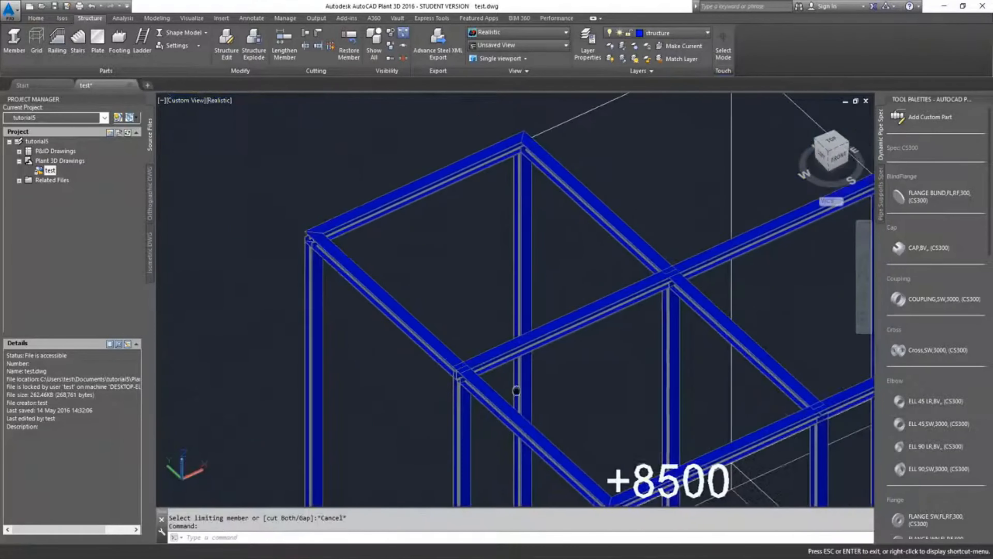
scroll(399, 344, up, 6)
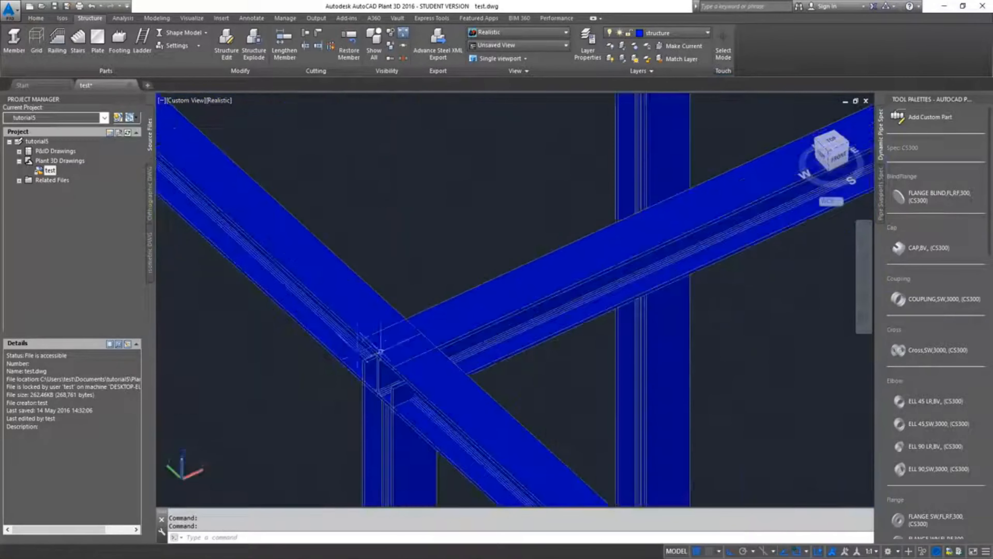
scroll(397, 389, down, 4)
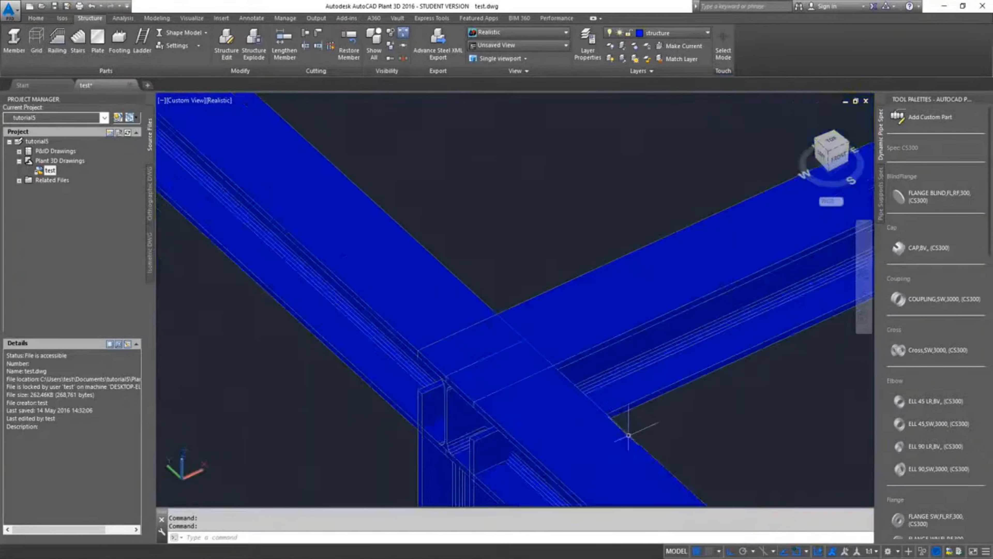
scroll(470, 382, up, 3)
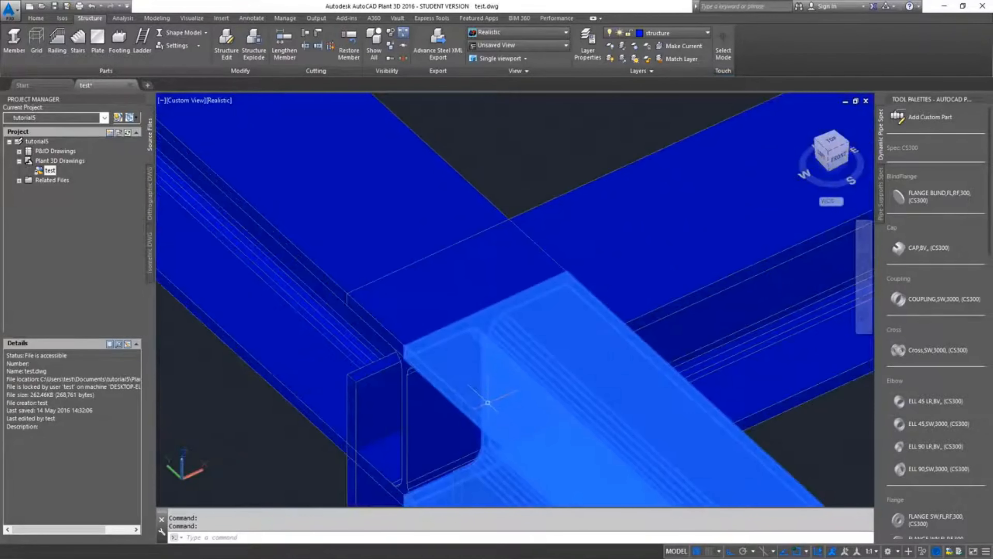
click(486, 389)
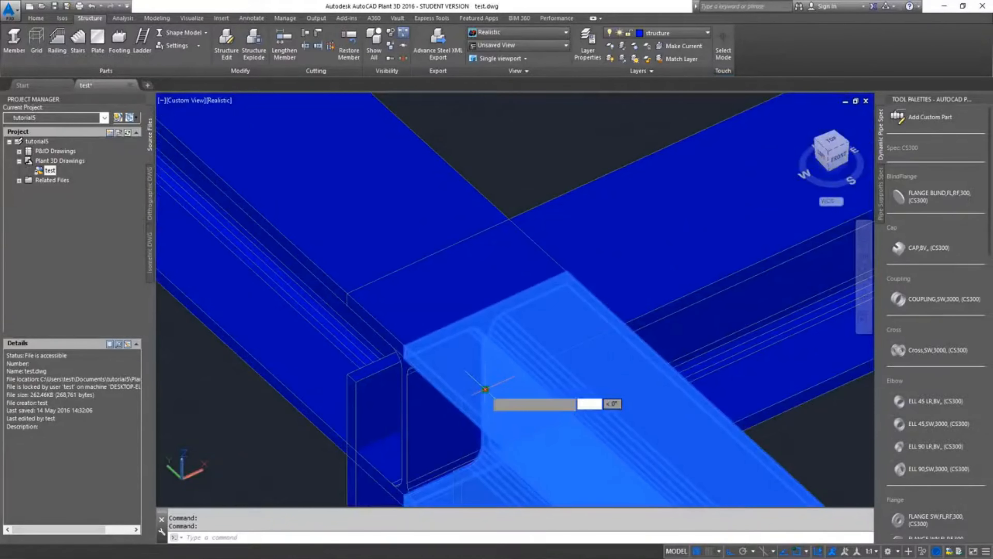
click(465, 395)
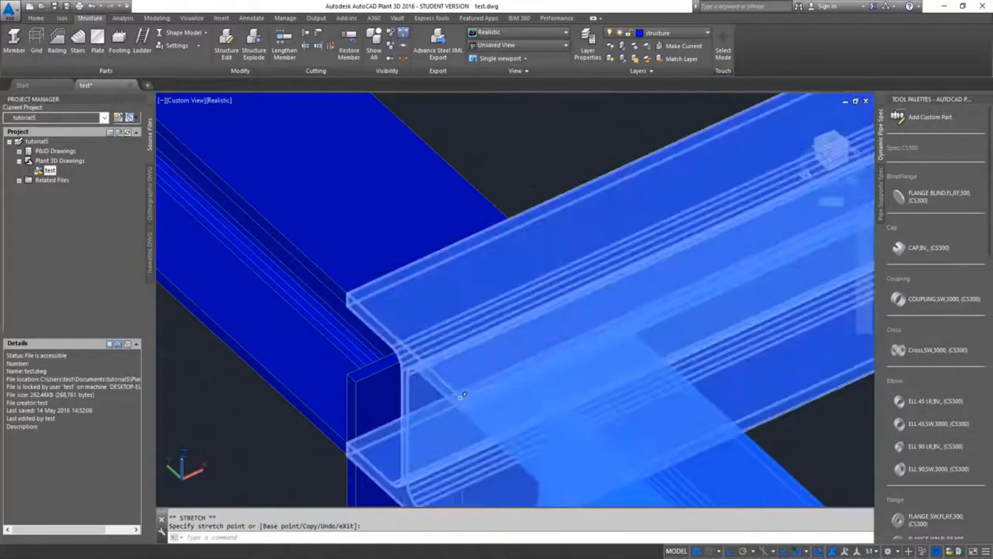
key(Escape)
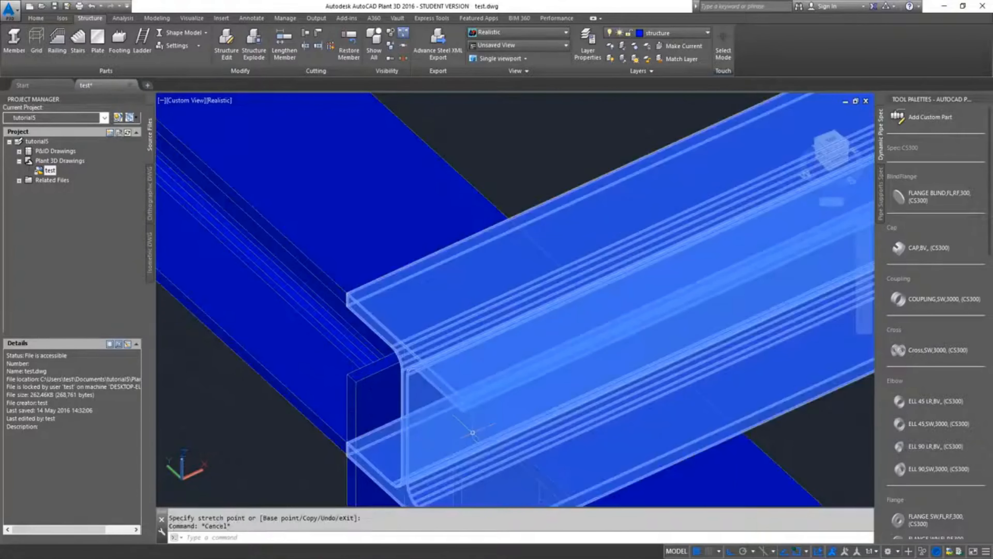
key(Escape)
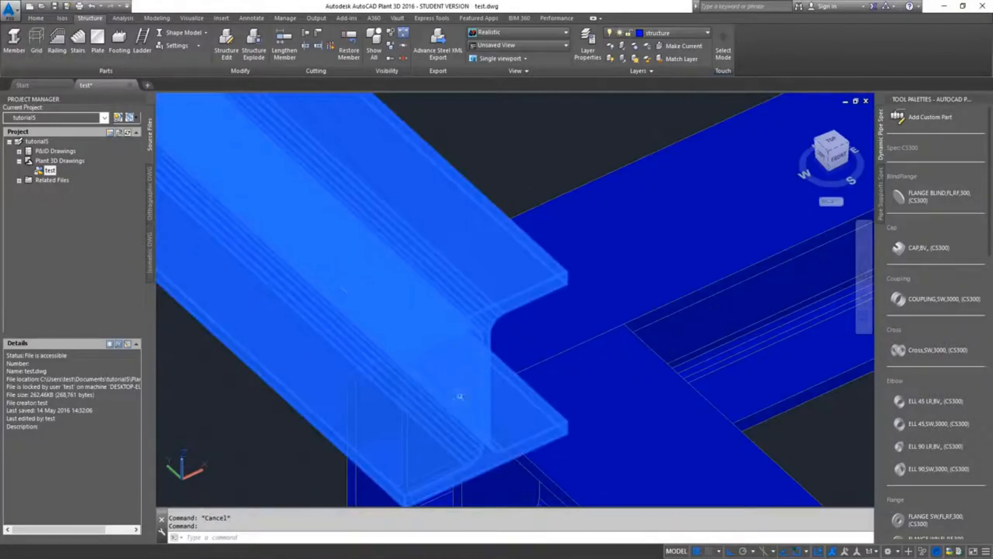
Shorten the grid line A top beam beyond row 2 by stretching its end back to the far flange edge endpoint of the row 2 beam
click(485, 388)
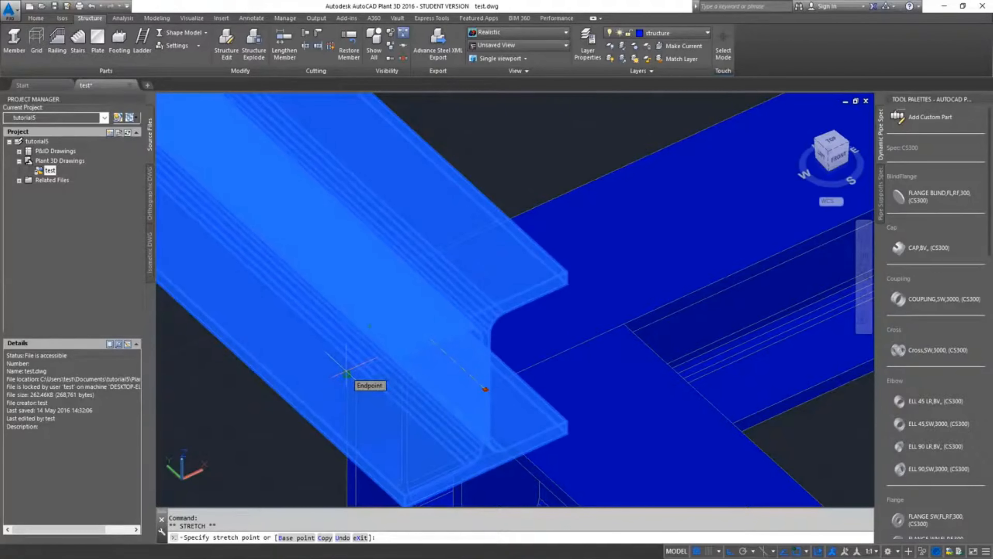
click(349, 371)
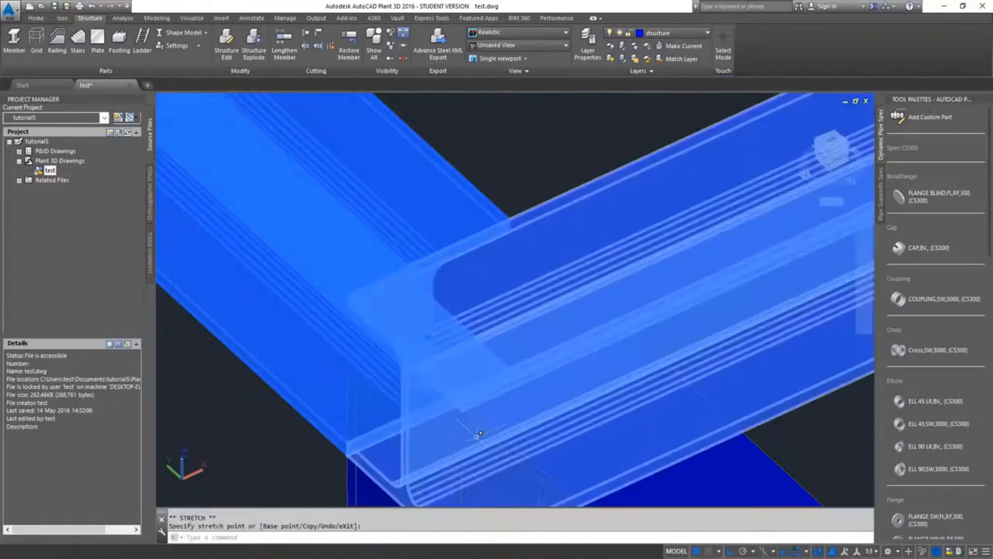
key(Escape)
Cut back the grid line B top beam beyond row 2, using the row 2 top beam as the limiting member, and end the command
scroll(511, 443, down, 5)
scroll(523, 462, down, 2)
middle_drag(597, 480, 508, 296)
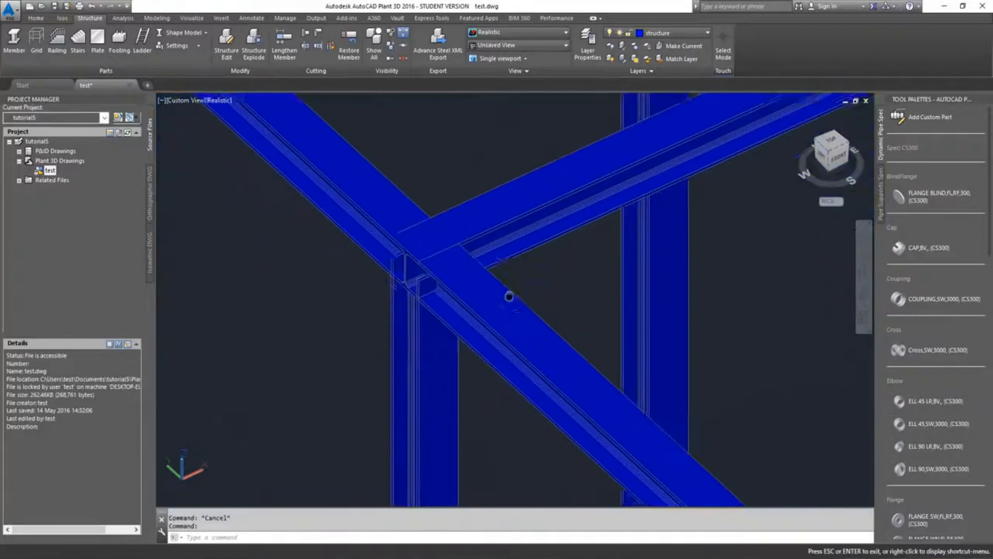
scroll(509, 294, down, 6)
middle_drag(630, 270, 348, 390)
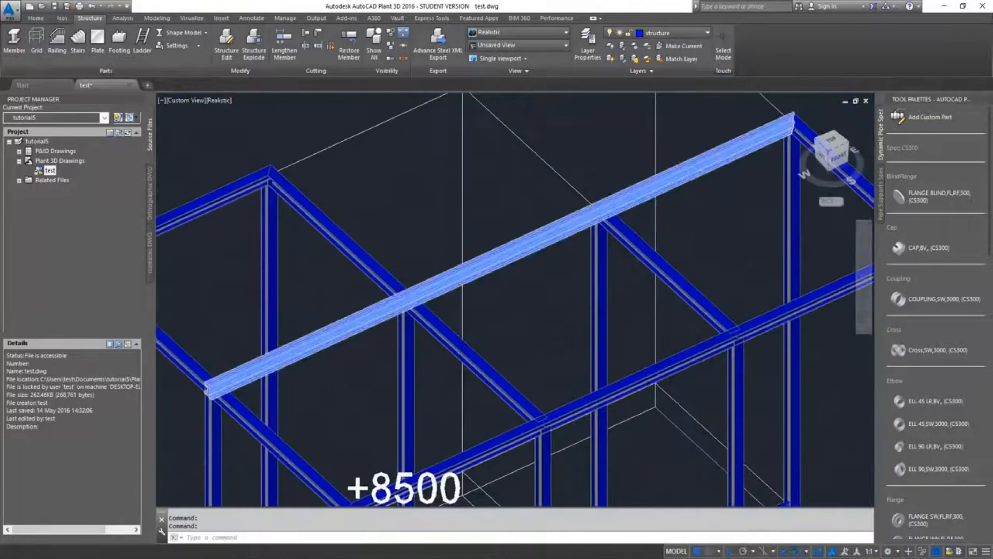
scroll(409, 294, up, 8)
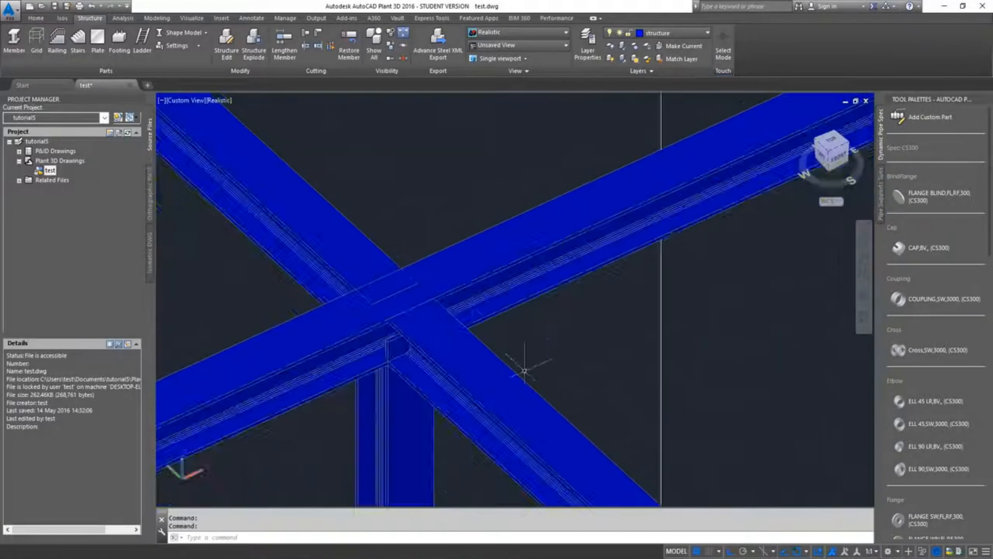
click(307, 32)
click(431, 260)
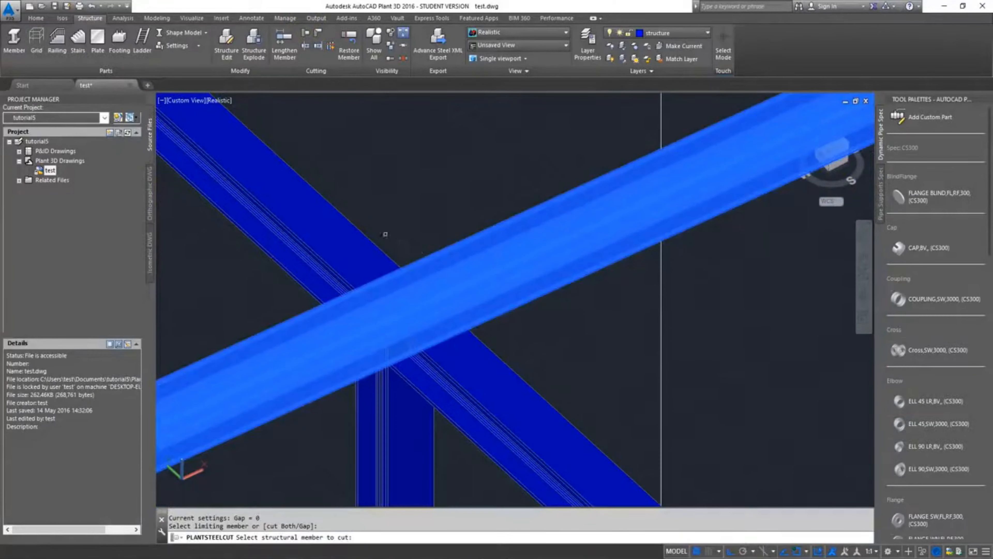
click(381, 235)
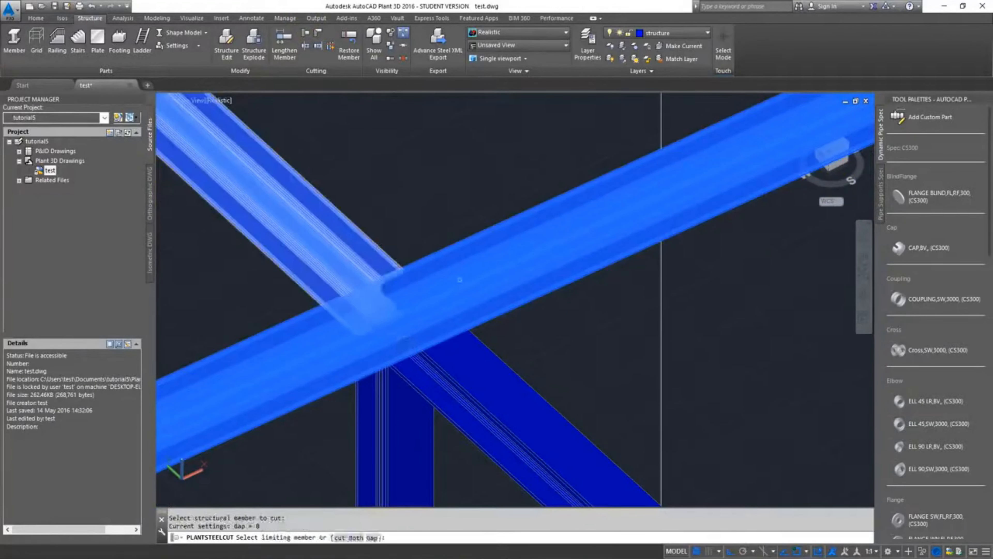
scroll(546, 291, down, 3)
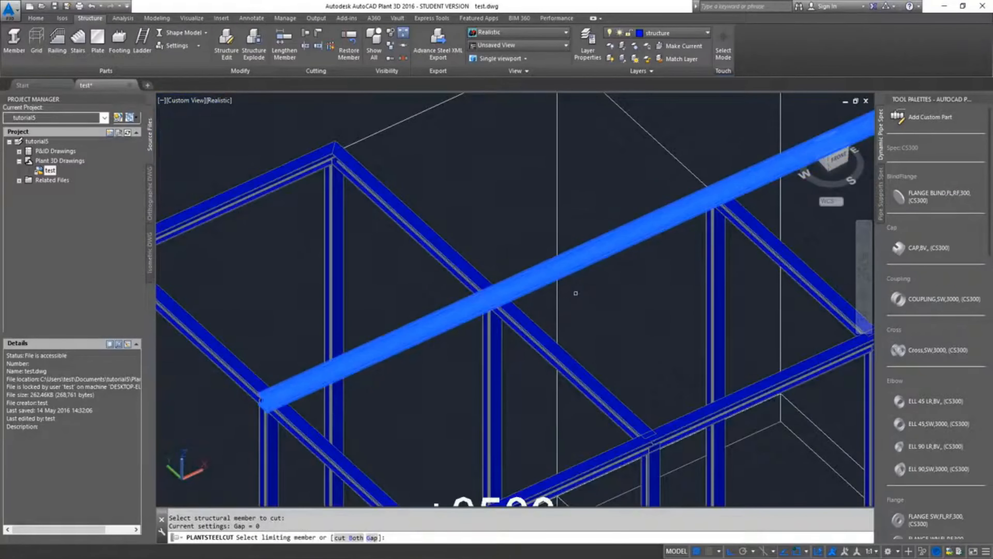
key(Escape)
Cut back the grid line B top beam at its row 1 joint, using the row 1 top beam as the limiting member
middle_drag(664, 340, 354, 137)
scroll(388, 212, down, 2)
middle_drag(390, 214, 510, 286)
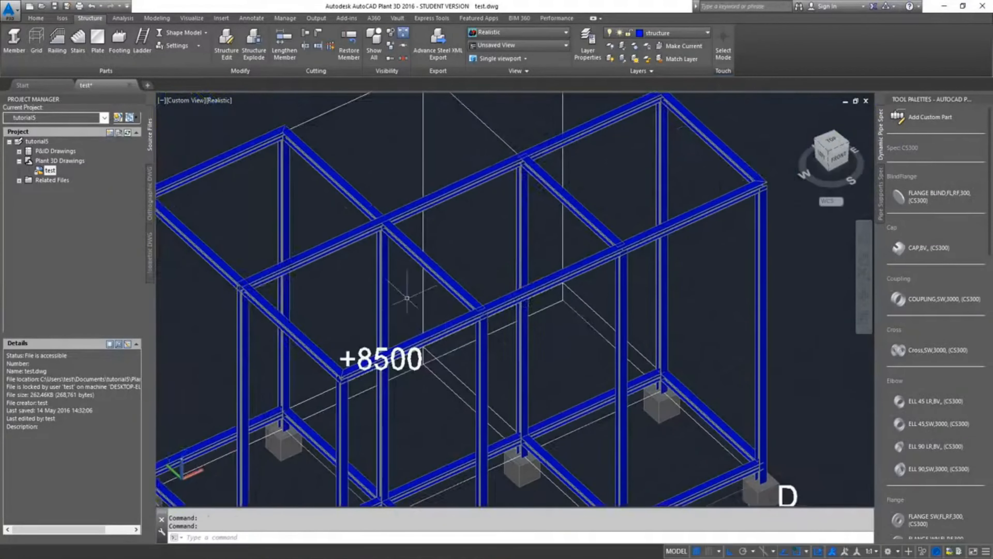
click(305, 37)
scroll(499, 309, up, 3)
click(493, 287)
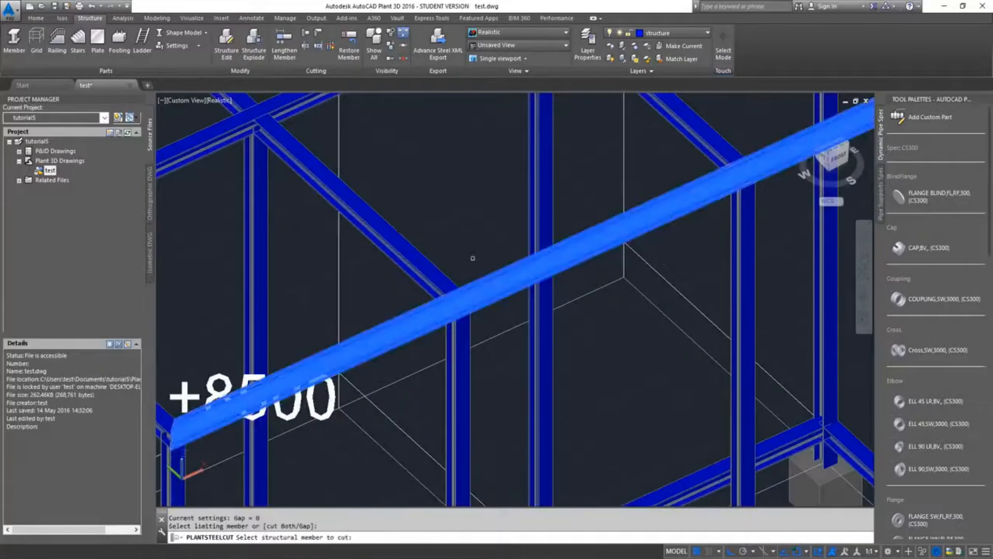
middle_drag(309, 289, 438, 203)
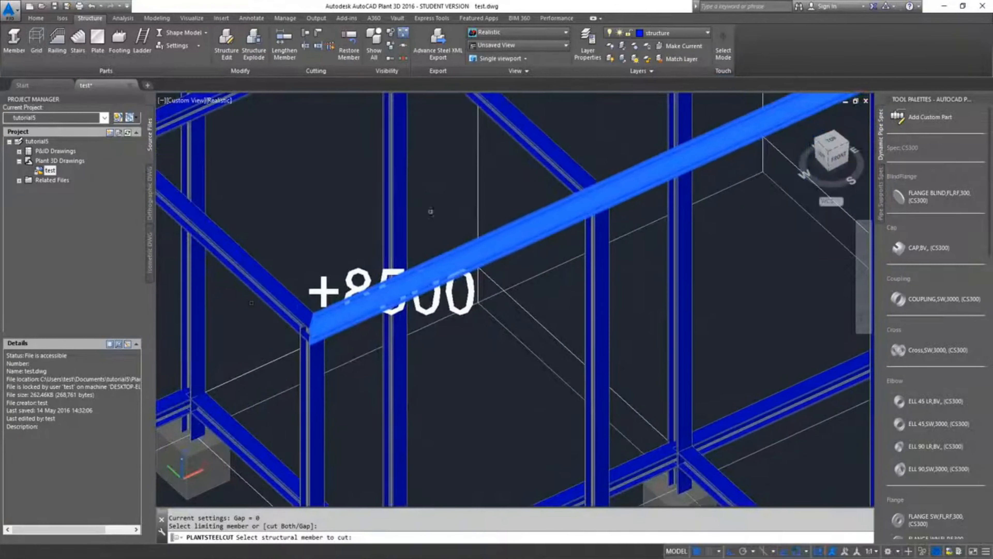
middle_drag(511, 187, 411, 310)
scroll(484, 306, up, 5)
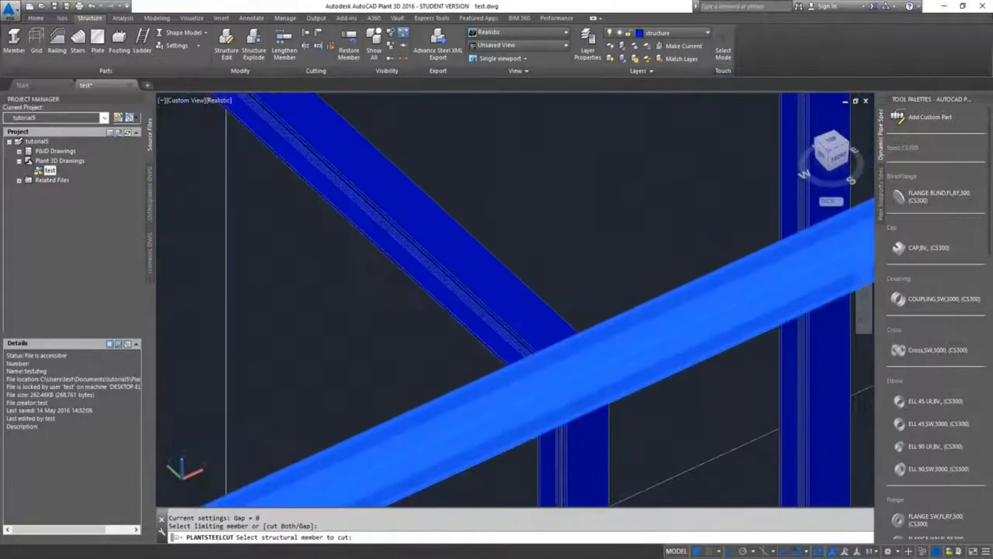
click(485, 309)
scroll(641, 235, down, 3)
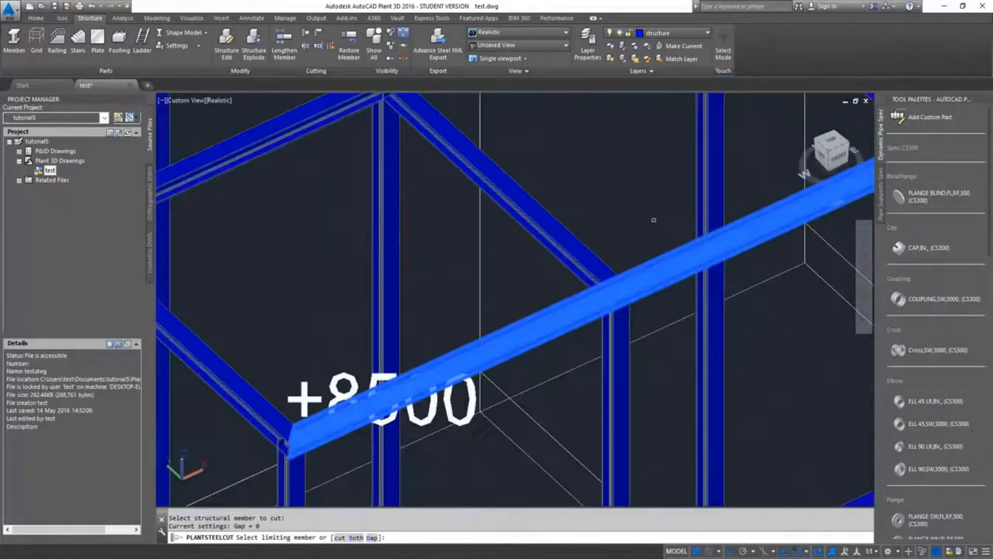
Try to cut back the grid line C top beam at its row 1 joint, and end the cut command
click(572, 263)
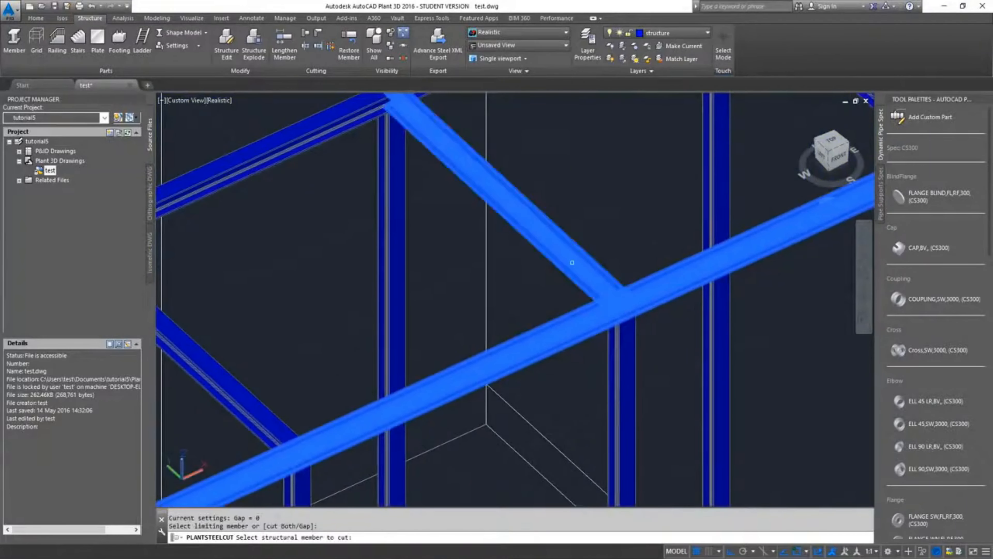
key(Escape)
key(Escape)
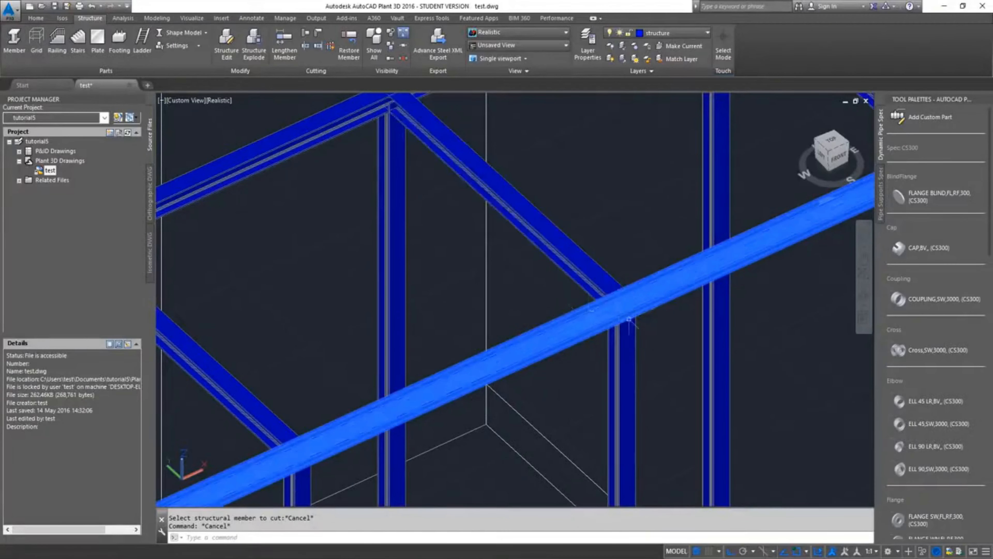
Examine the column under the row 1 top beam at grid line C and check its section size
scroll(629, 319, down, 5)
scroll(615, 333, up, 2)
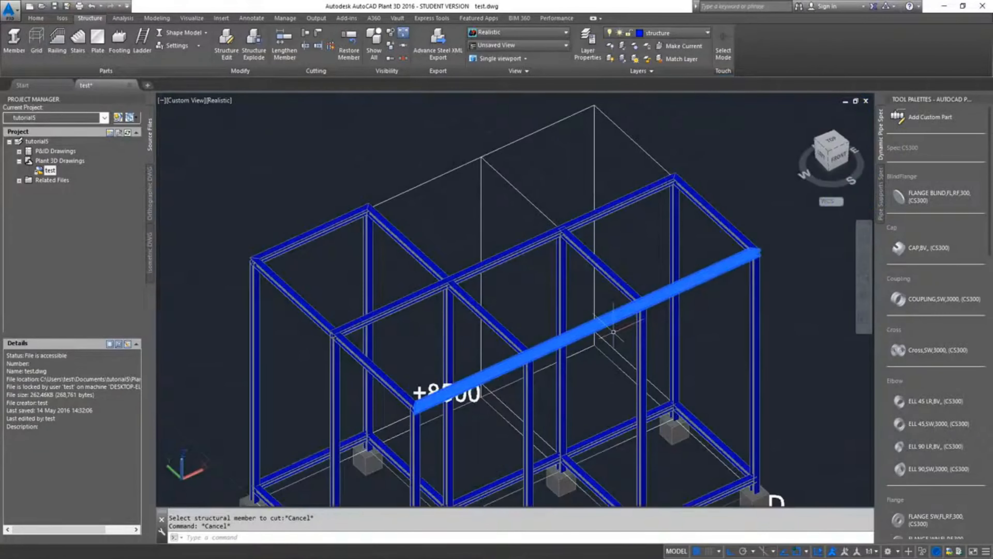
scroll(614, 332, up, 3)
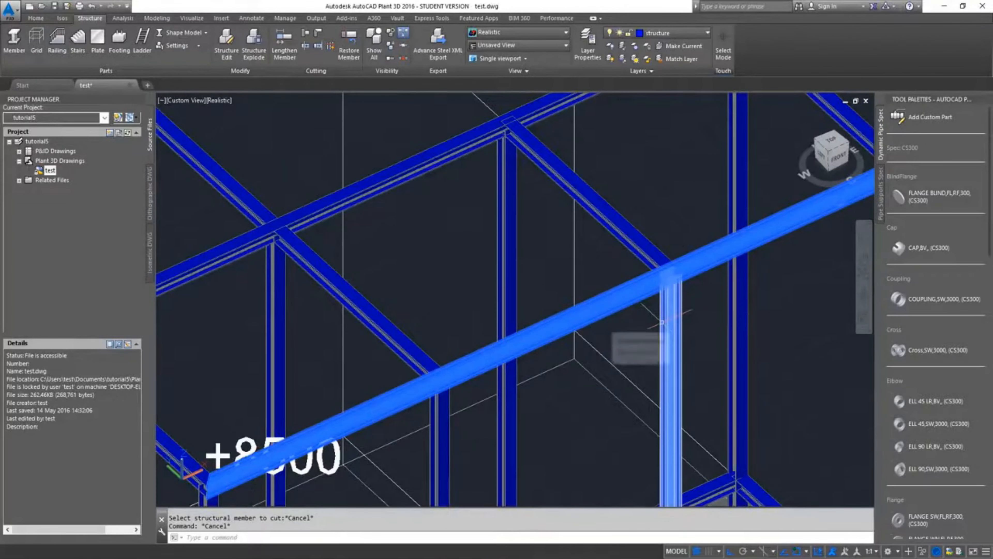
mouse_move(669, 323)
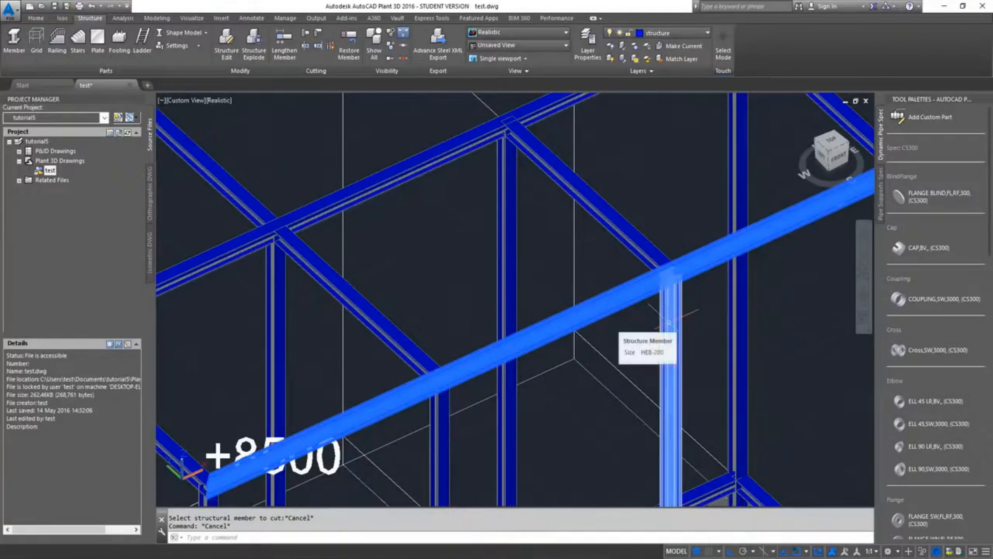
key(Escape)
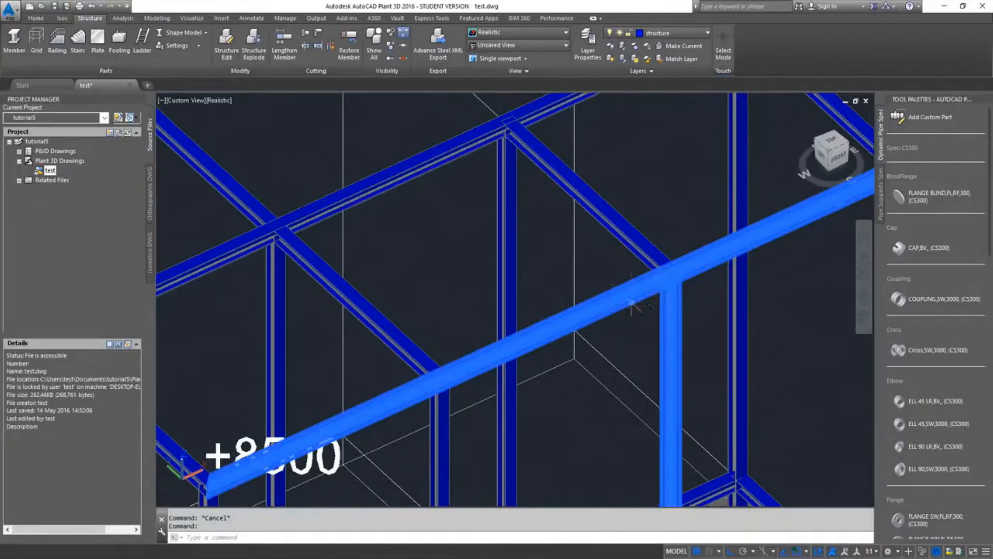
Cut back the grid line C top beam at its row 1 joint, using the row 1 top beam as the limiting member
key(Escape)
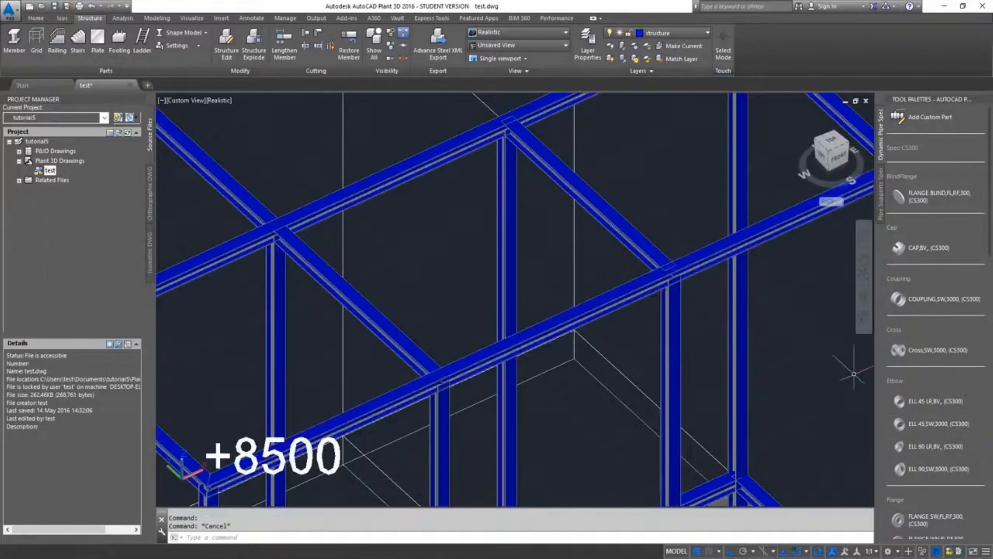
scroll(622, 313, up, 2)
scroll(676, 281, down, 3)
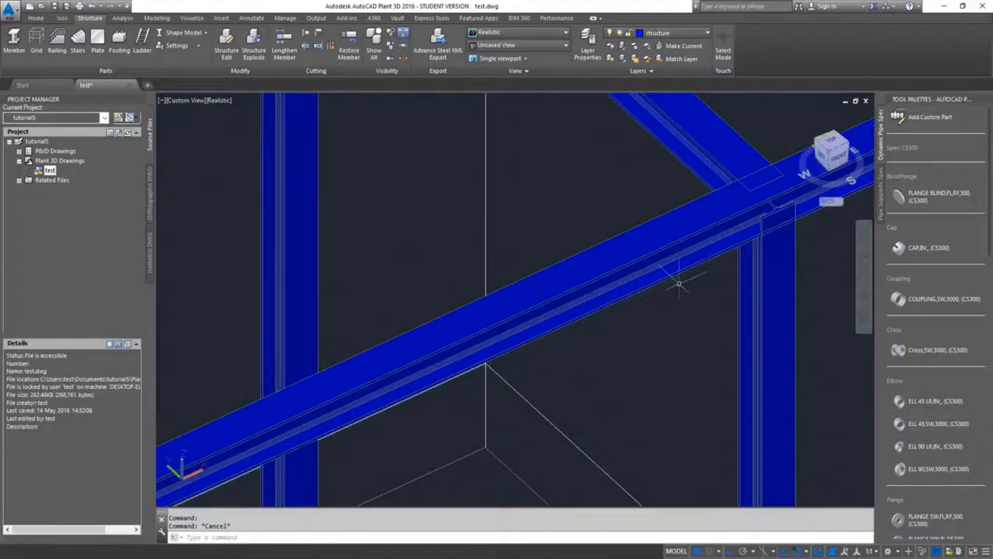
scroll(689, 259, up, 3)
scroll(654, 259, down, 3)
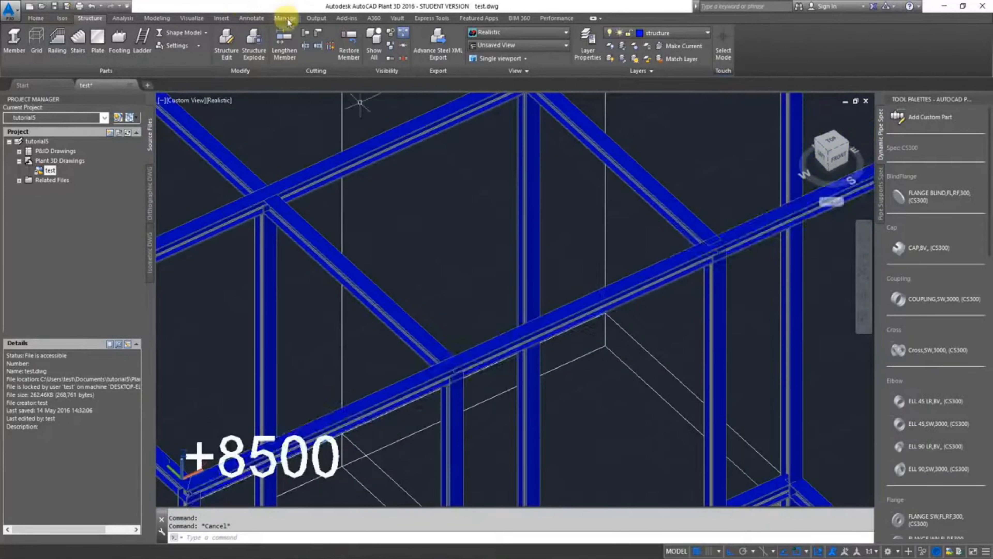
click(307, 32)
scroll(682, 255, up, 3)
scroll(683, 254, up, 3)
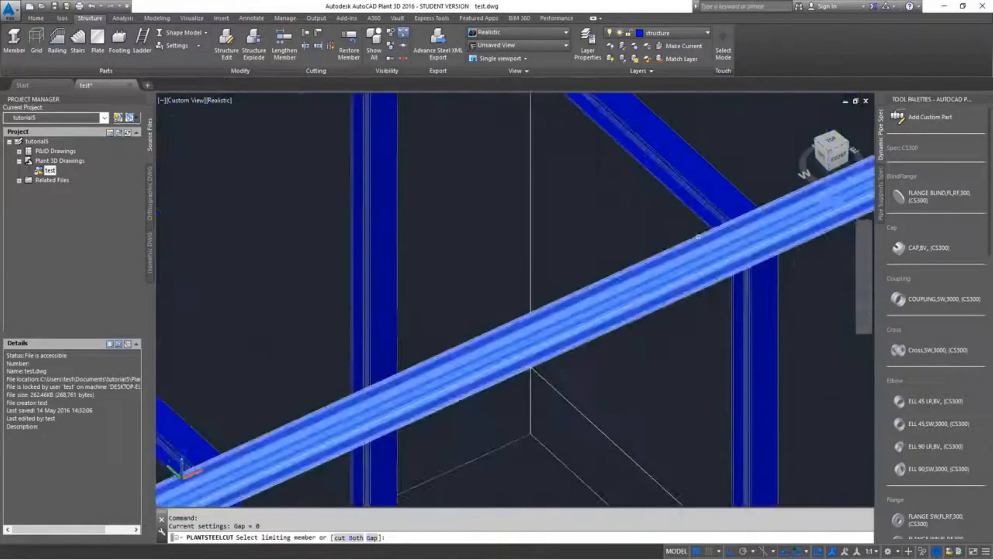
click(699, 236)
click(719, 194)
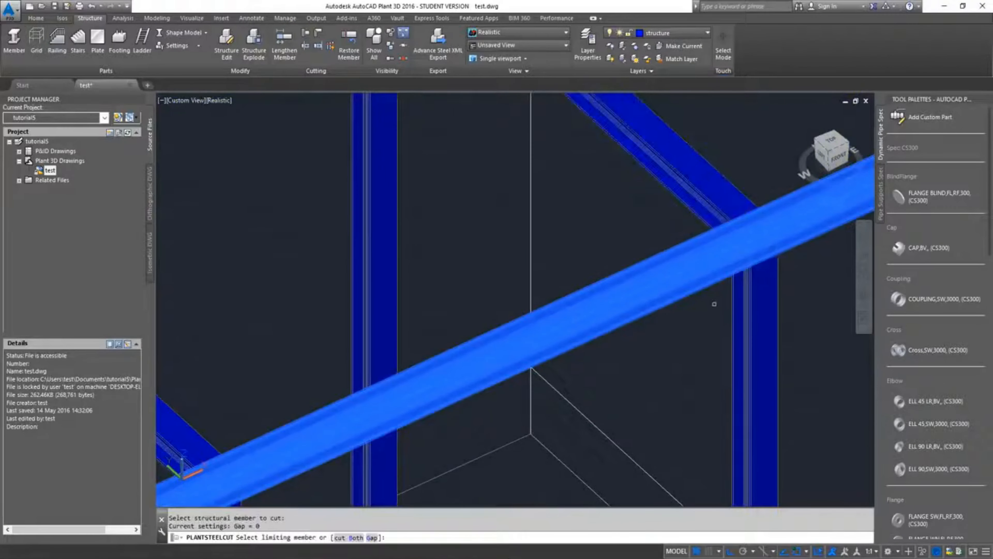
scroll(711, 314, down, 2)
key(Escape)
key(Escape)
scroll(763, 313, down, 5)
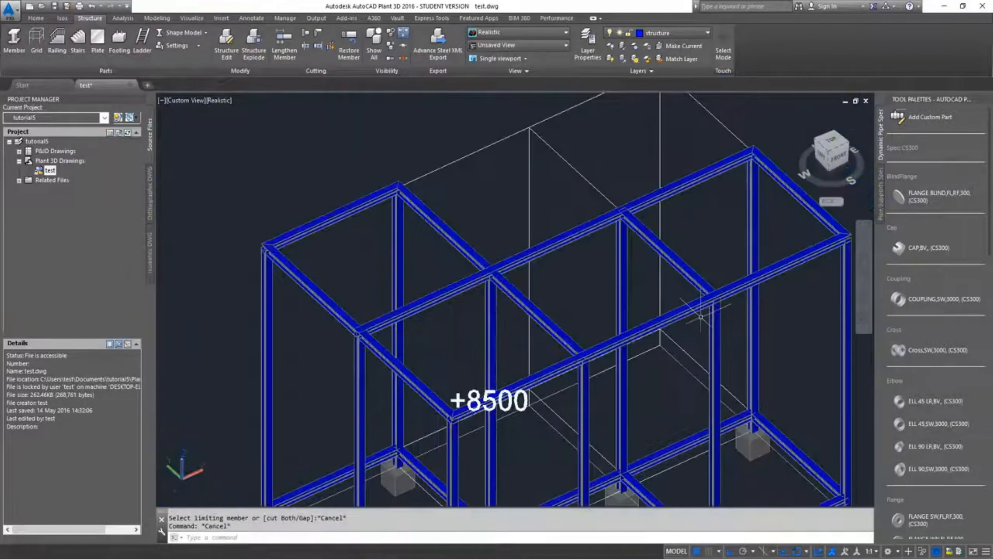
Examine the top beam joints along grid line A, including the row 2 joint and the mitered far corner
scroll(756, 321, up, 6)
scroll(720, 320, down, 8)
middle_drag(712, 319, 546, 188)
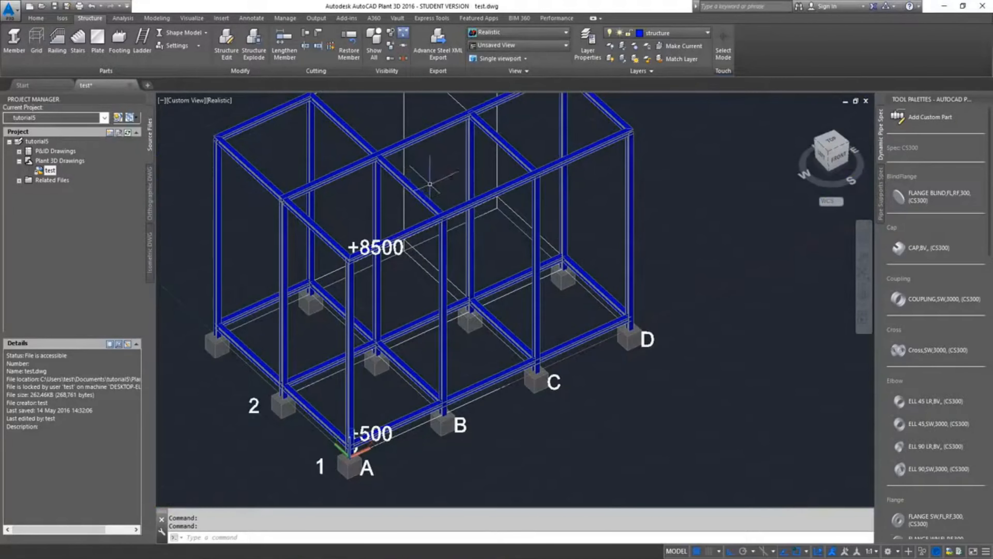
middle_drag(418, 181, 504, 275)
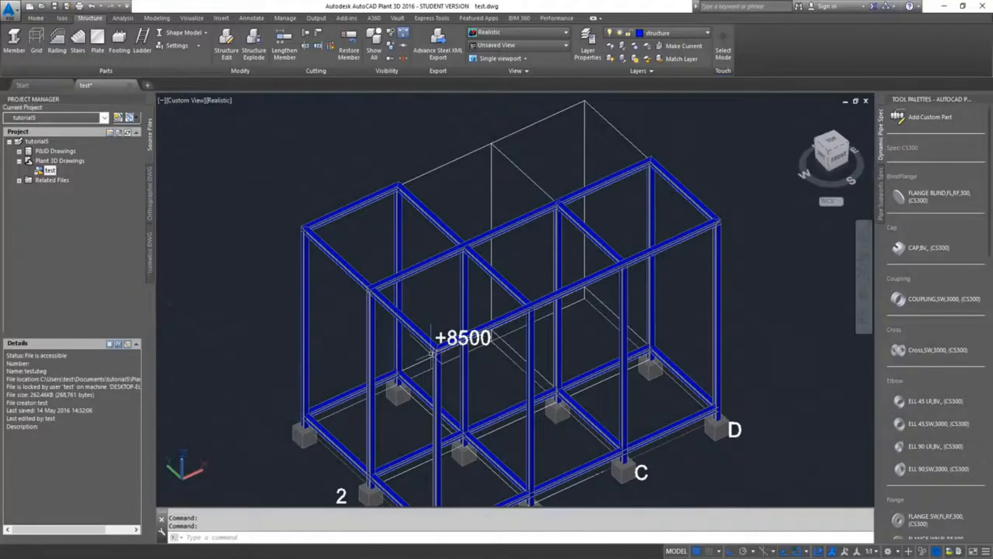
scroll(372, 304, up, 8)
middle_drag(423, 246, 567, 345)
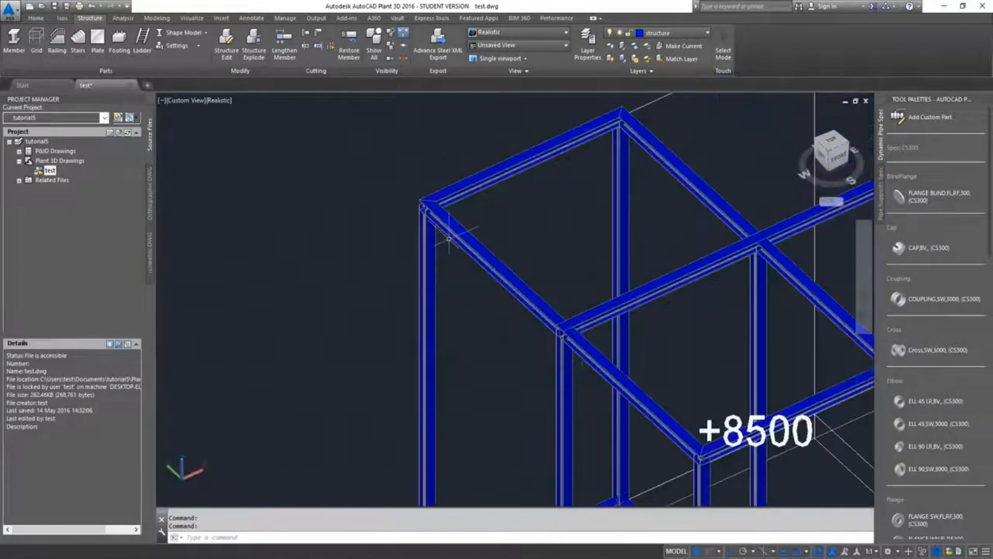
scroll(443, 222, up, 6)
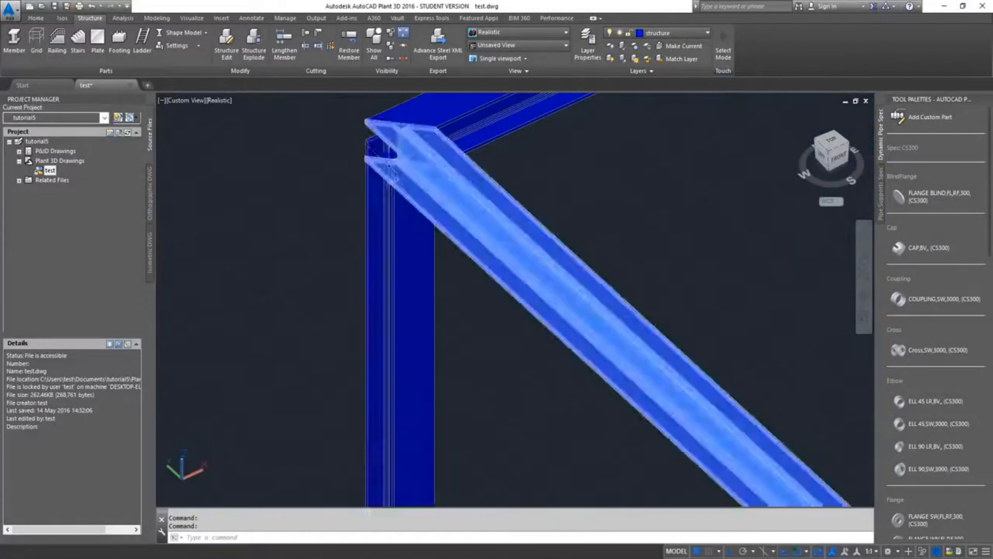
scroll(409, 192, up, 6)
scroll(408, 201, down, 6)
scroll(406, 192, up, 1)
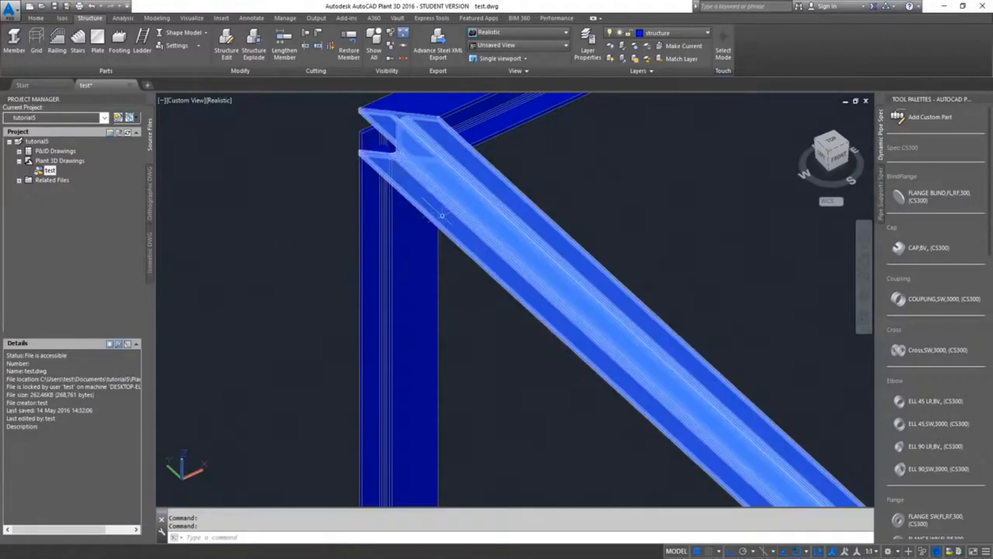
scroll(344, 156, up, 6)
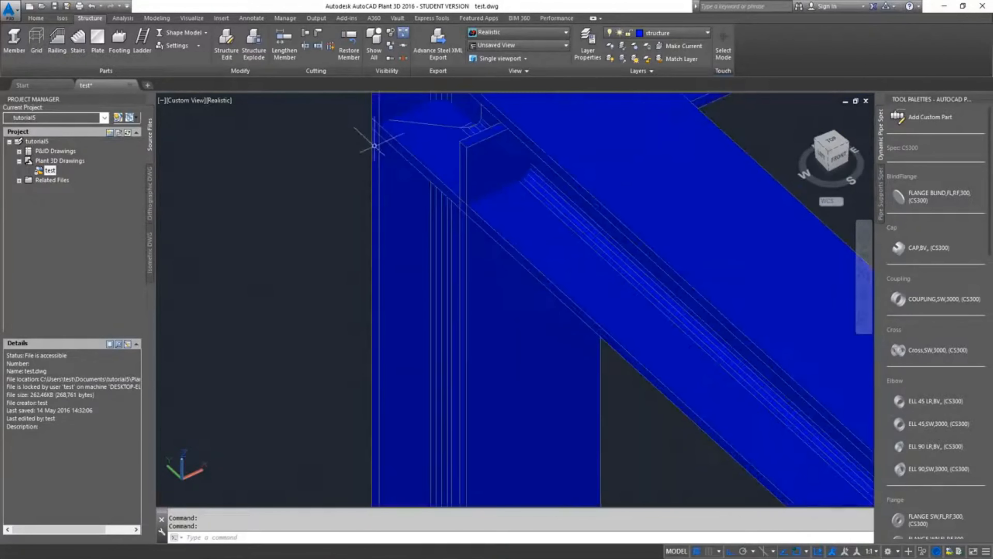
scroll(459, 210, down, 5)
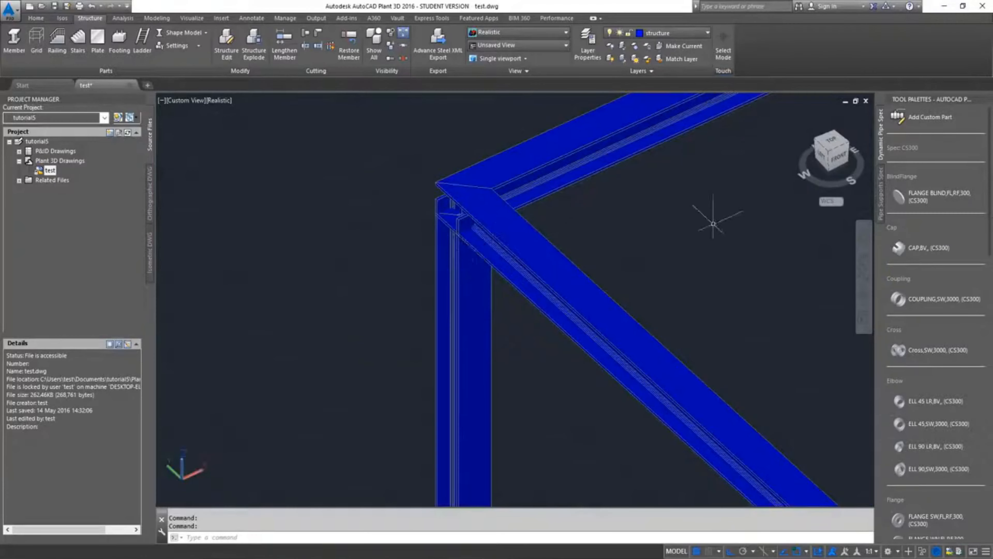
middle_drag(712, 223, 212, 310)
scroll(266, 285, down, 5)
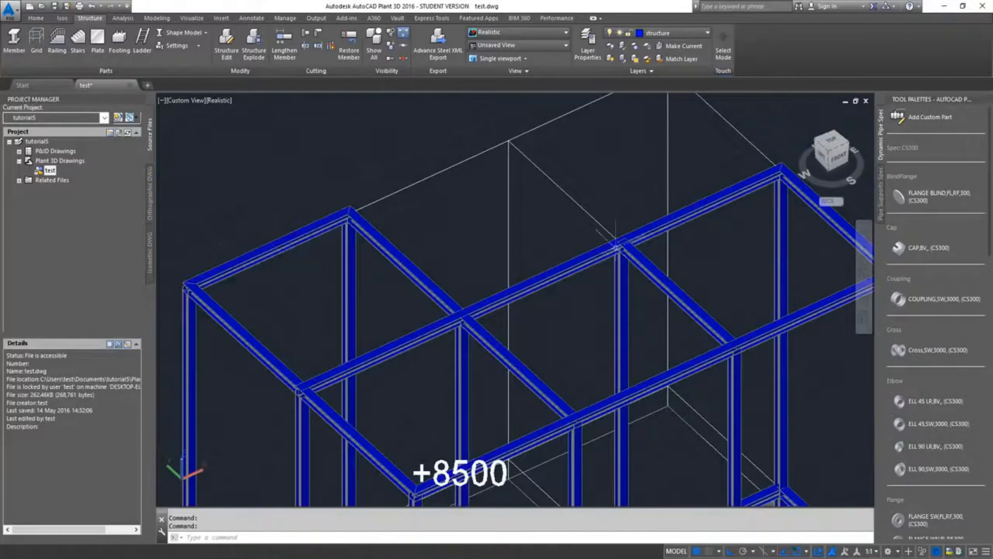
scroll(644, 281, down, 2)
Examine the base-level beam joint around the column at grid line B, row 2
middle_drag(648, 362, 591, 142)
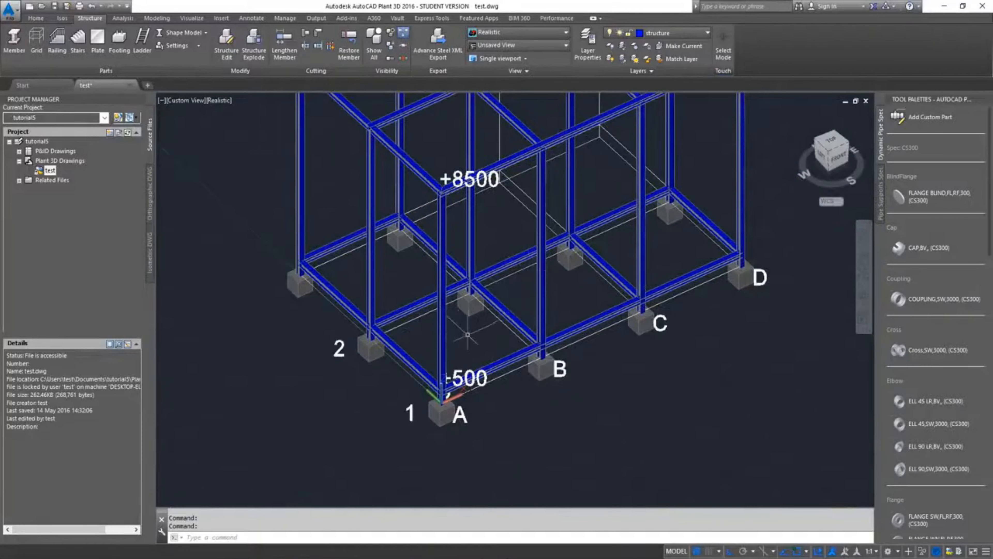
scroll(469, 333, up, 8)
middle_drag(493, 271, 496, 400)
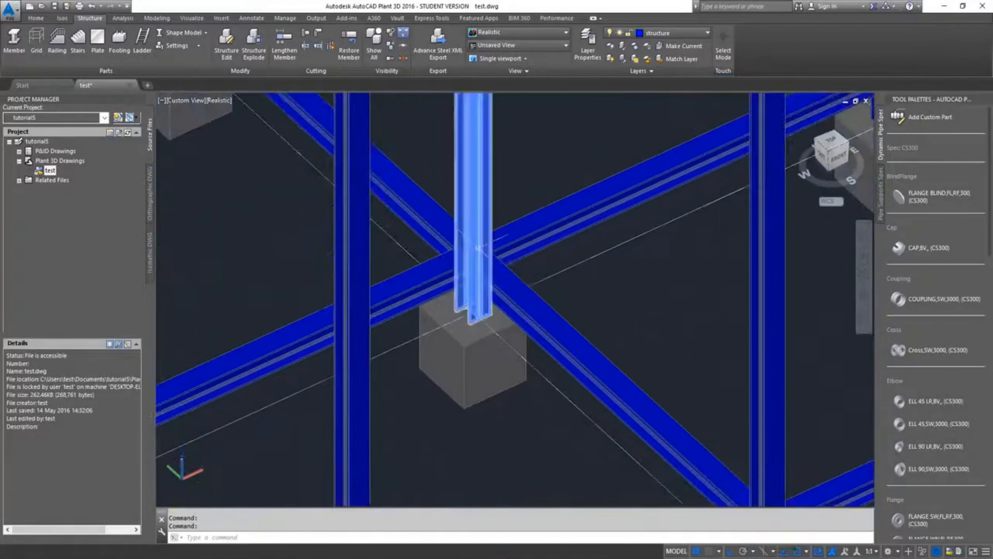
scroll(480, 247, up, 6)
middle_drag(450, 316, 634, 343)
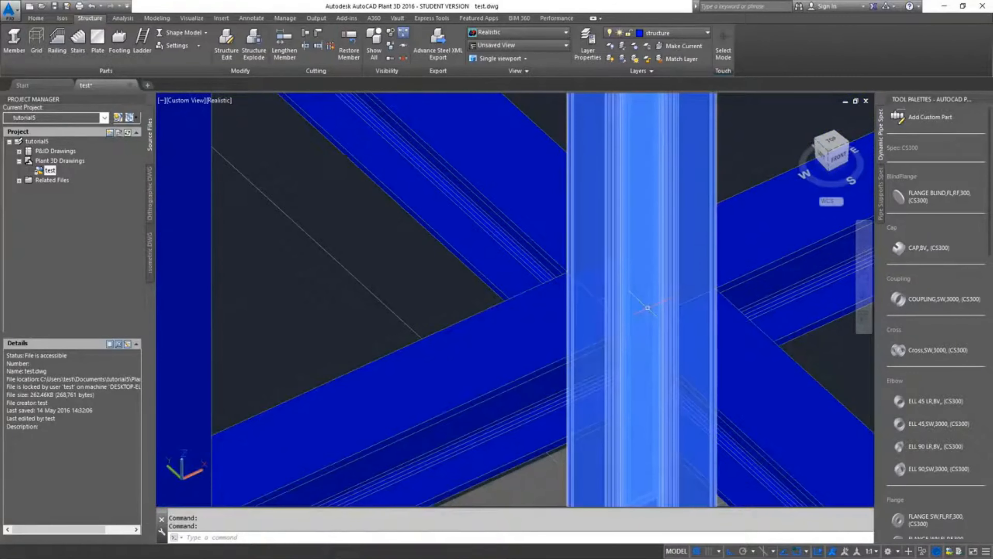
scroll(774, 382, down, 3)
scroll(774, 383, down, 5)
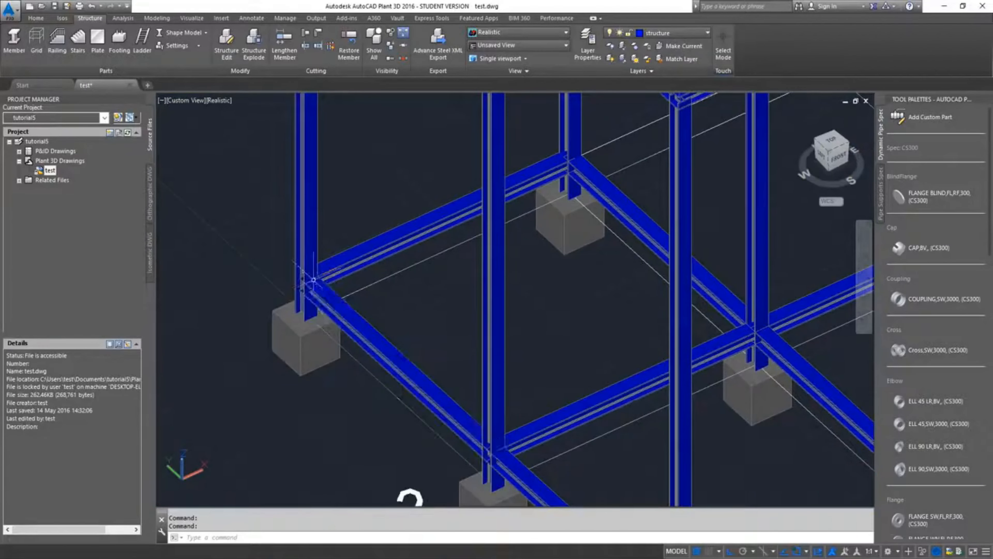
Shorten the grid line A base beam at its far corner by stretching its end to the column's near flange, and clear the selection
scroll(381, 277, up, 5)
scroll(402, 277, up, 3)
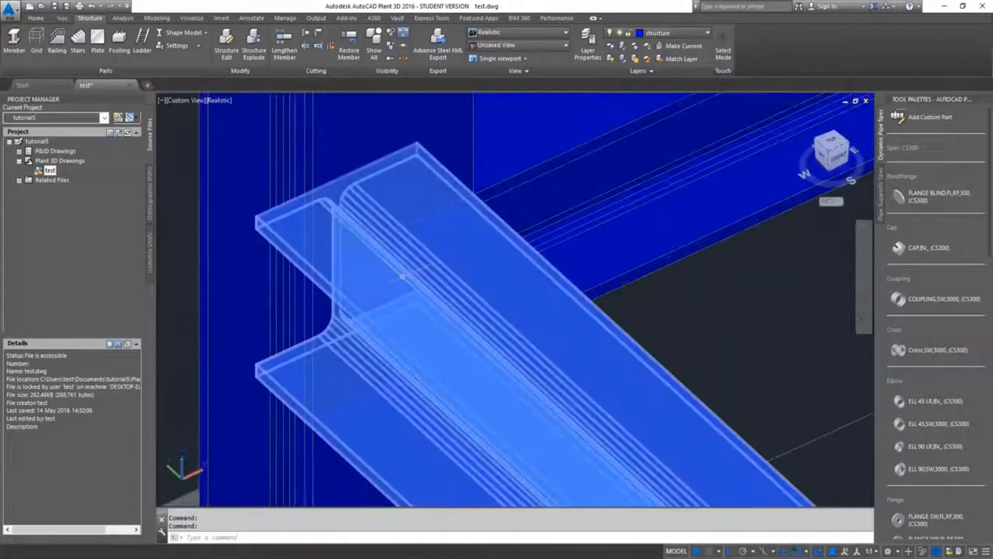
scroll(326, 251, up, 3)
scroll(321, 244, down, 4)
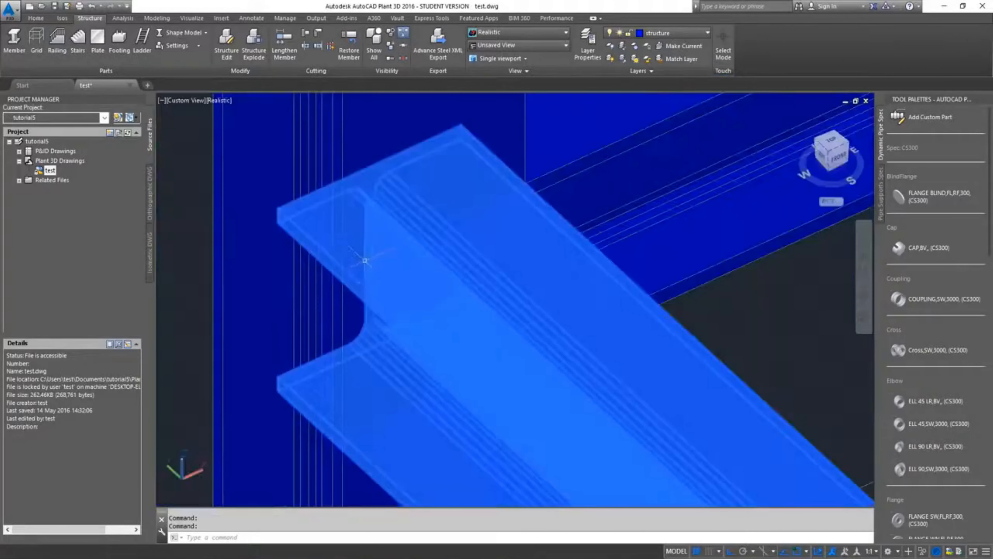
click(337, 294)
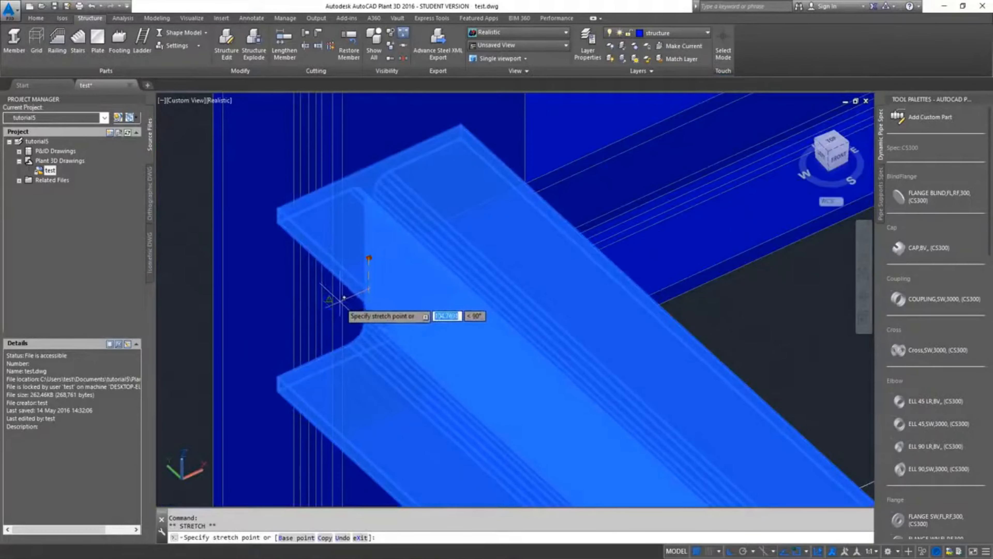
scroll(354, 287, down, 3)
scroll(353, 297, down, 4)
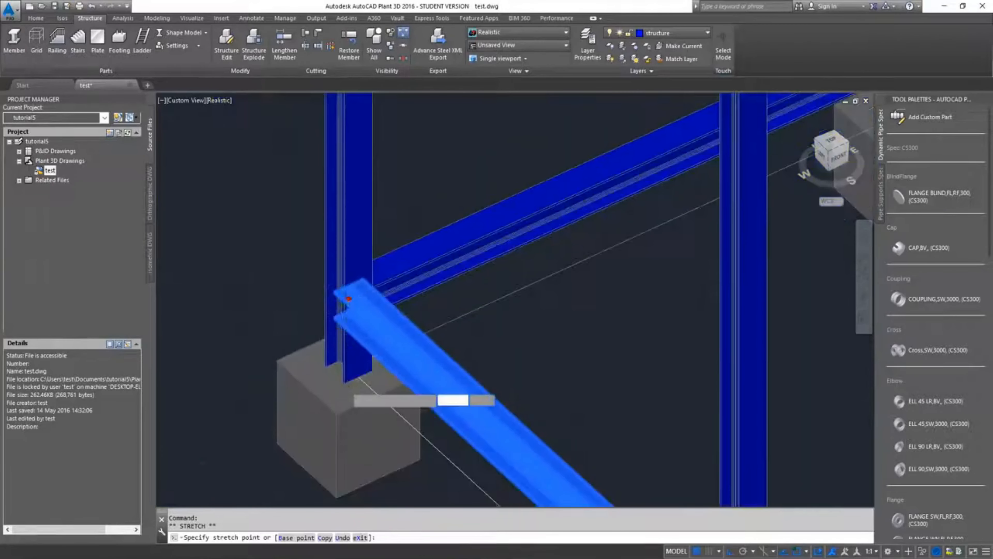
scroll(347, 381, up, 4)
click(344, 383)
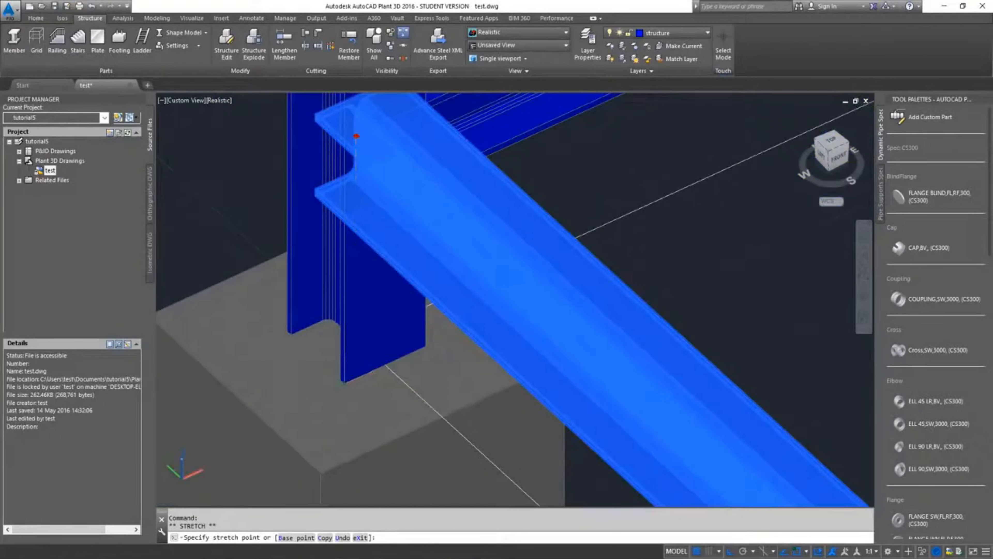
scroll(366, 366, down, 2)
key(Escape)
key(Escape)
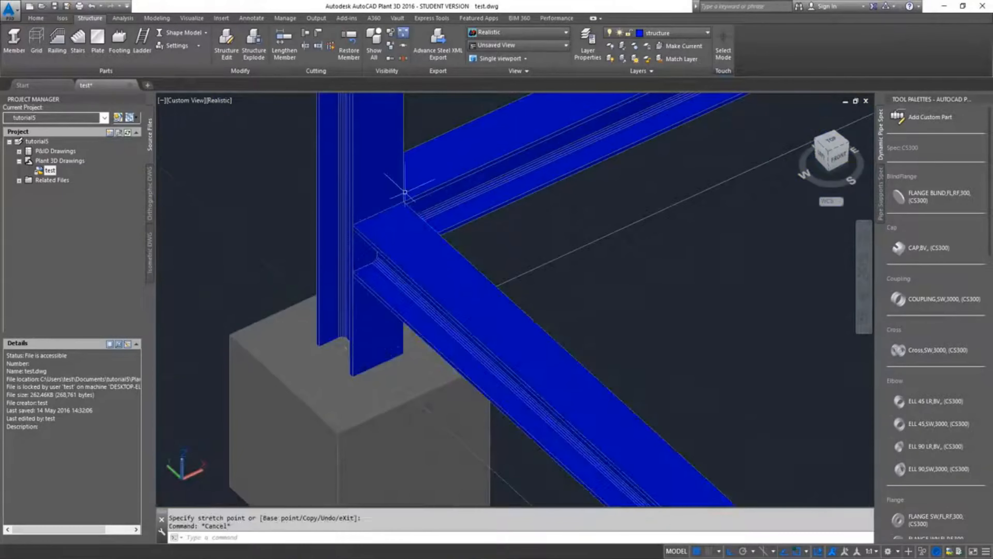
Examine the base-level beam joints between the columns and review the whole steel frame
scroll(587, 203, down, 2)
scroll(570, 263, down, 4)
middle_drag(585, 258, 313, 222)
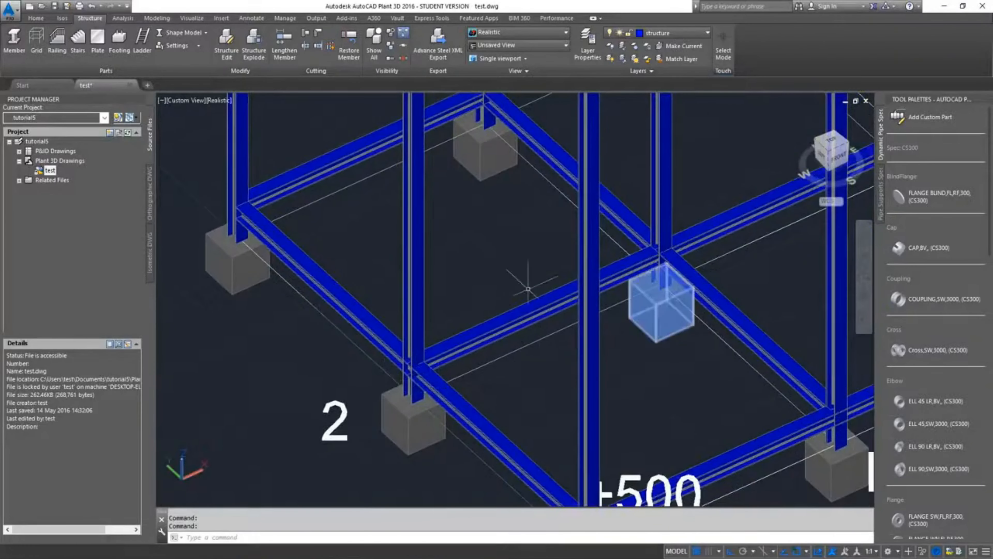
middle_drag(525, 282, 306, 282)
scroll(313, 281, down, 5)
middle_drag(474, 279, 634, 322)
scroll(514, 336, up, 5)
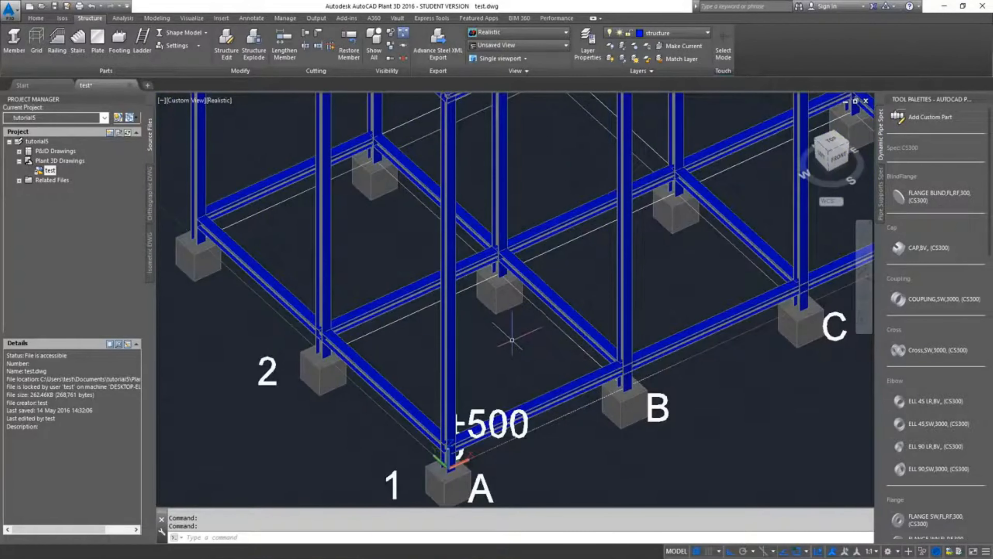
scroll(512, 340, down, 5)
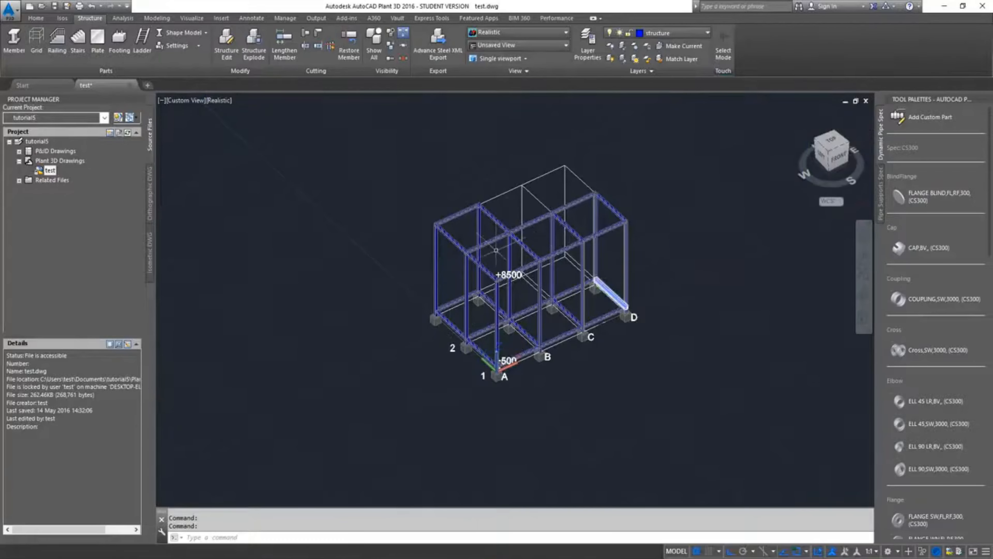
scroll(507, 277, down, 2)
scroll(507, 276, up, 5)
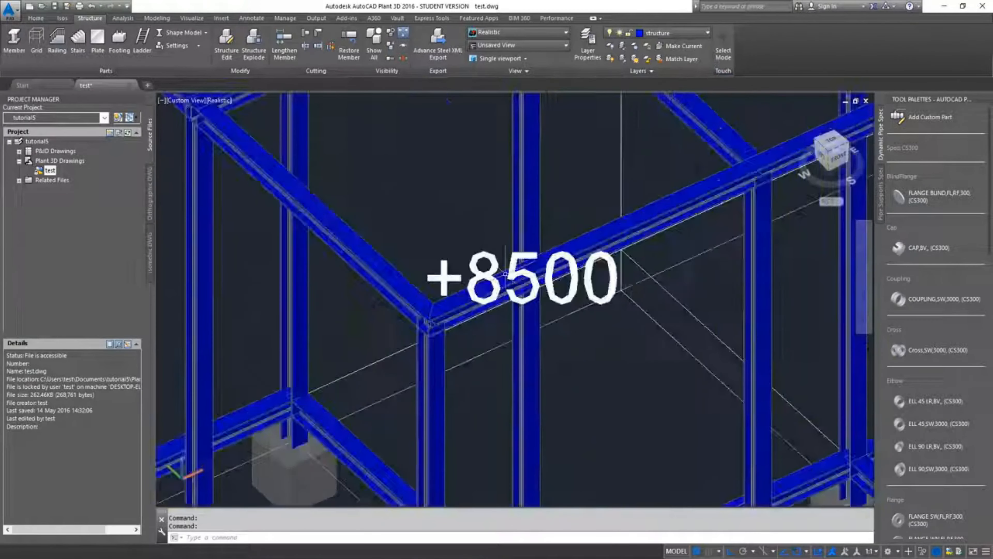
scroll(505, 273, down, 5)
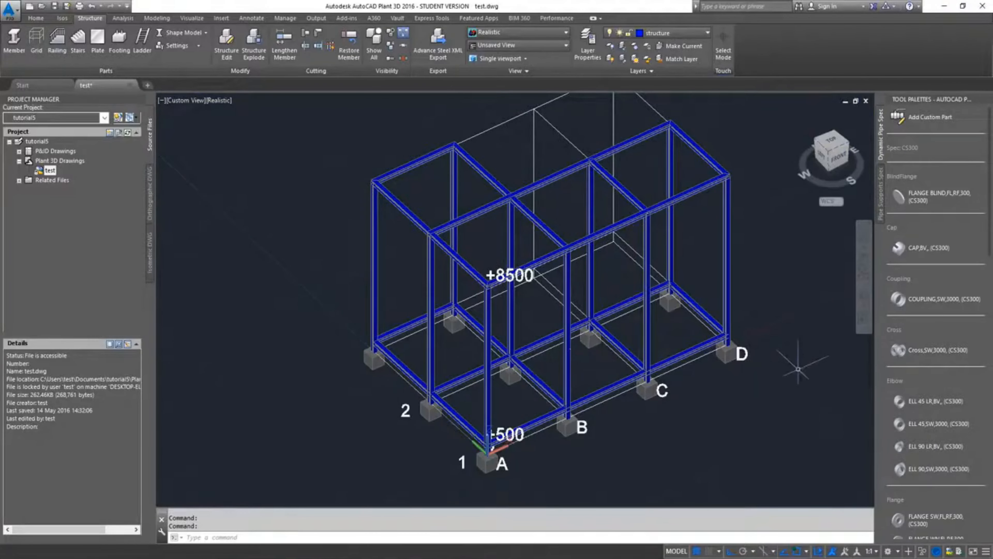
middle_drag(761, 346, 735, 347)
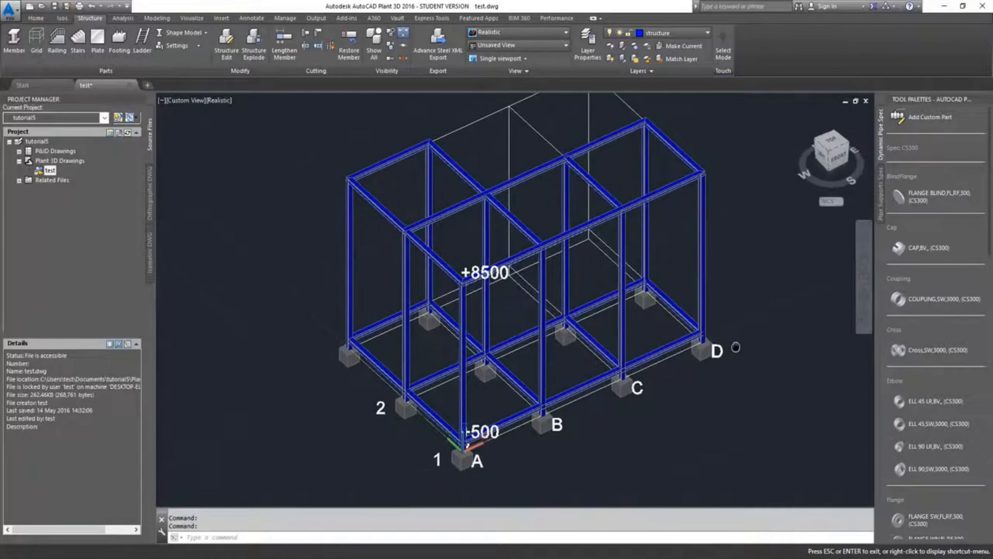